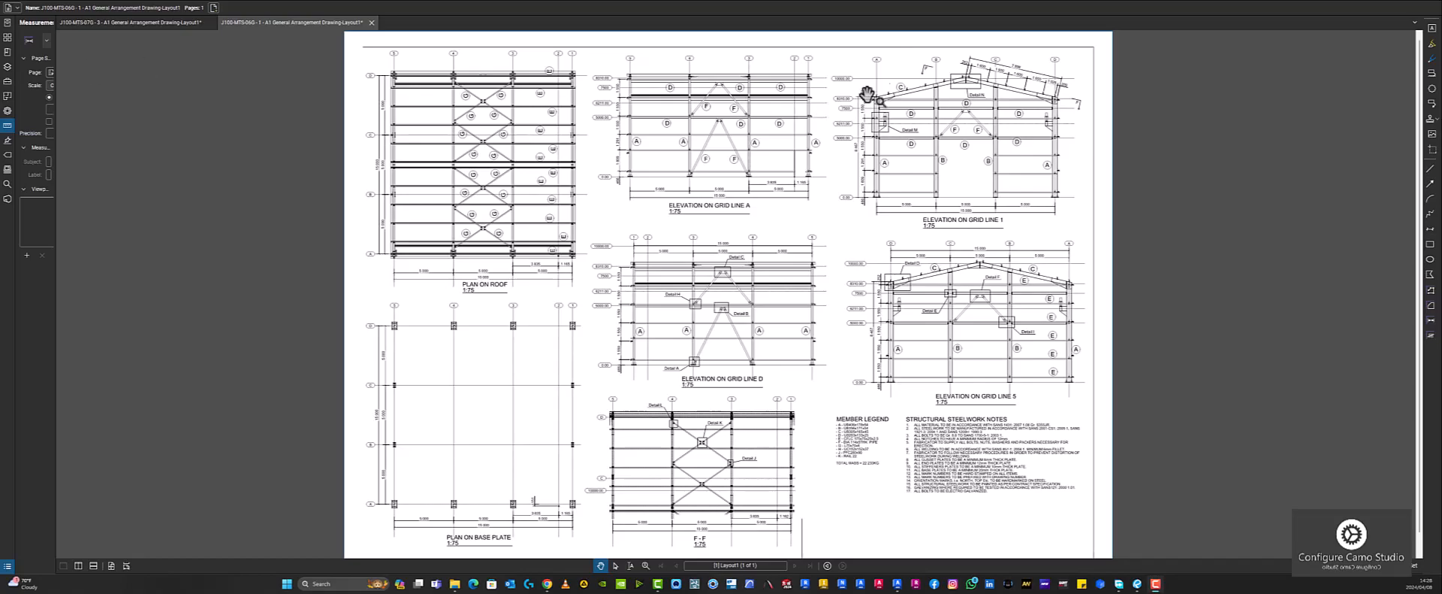
Switch from the PDF layout drawing to Advance Steel, display the Advance Tool Palette and expand it
click(1386, 4)
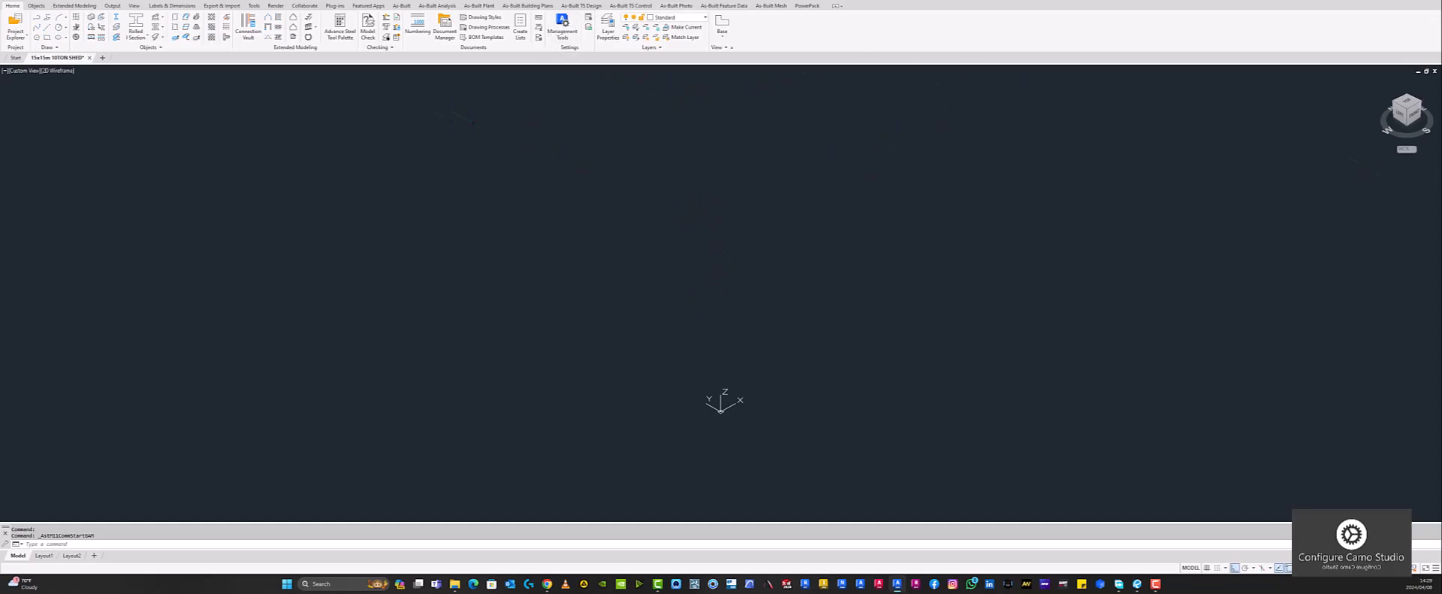
click(340, 34)
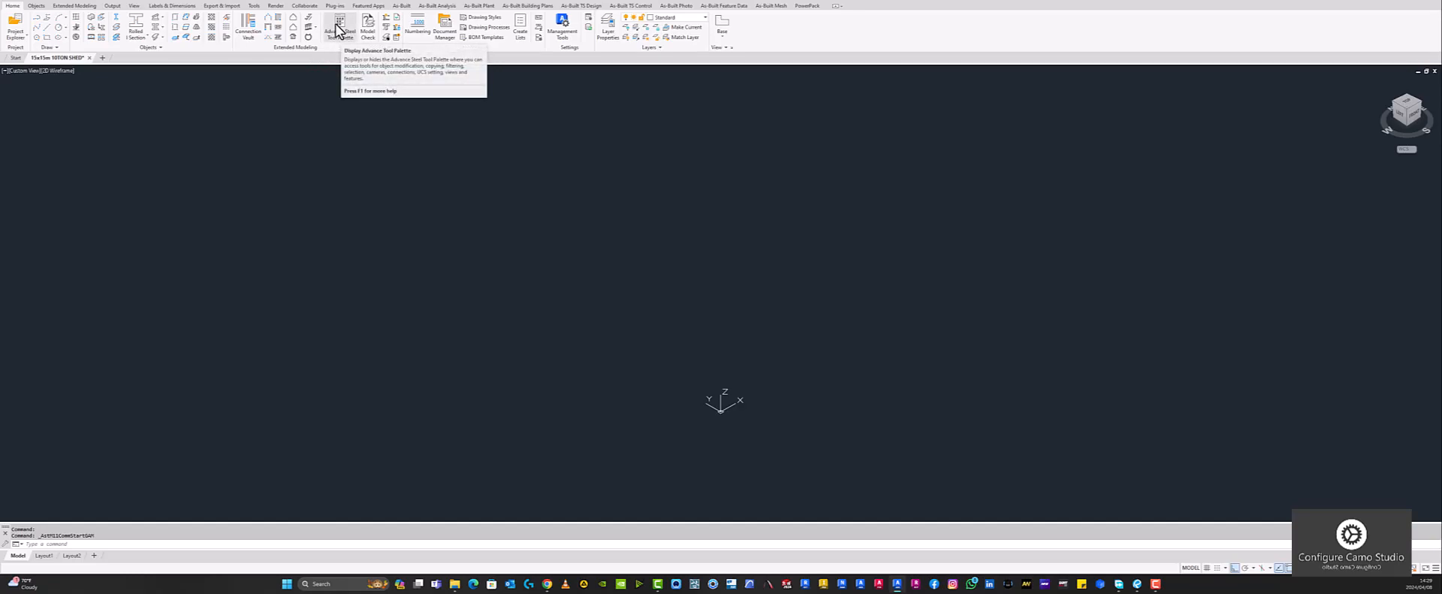
drag(47, 111, 52, 101)
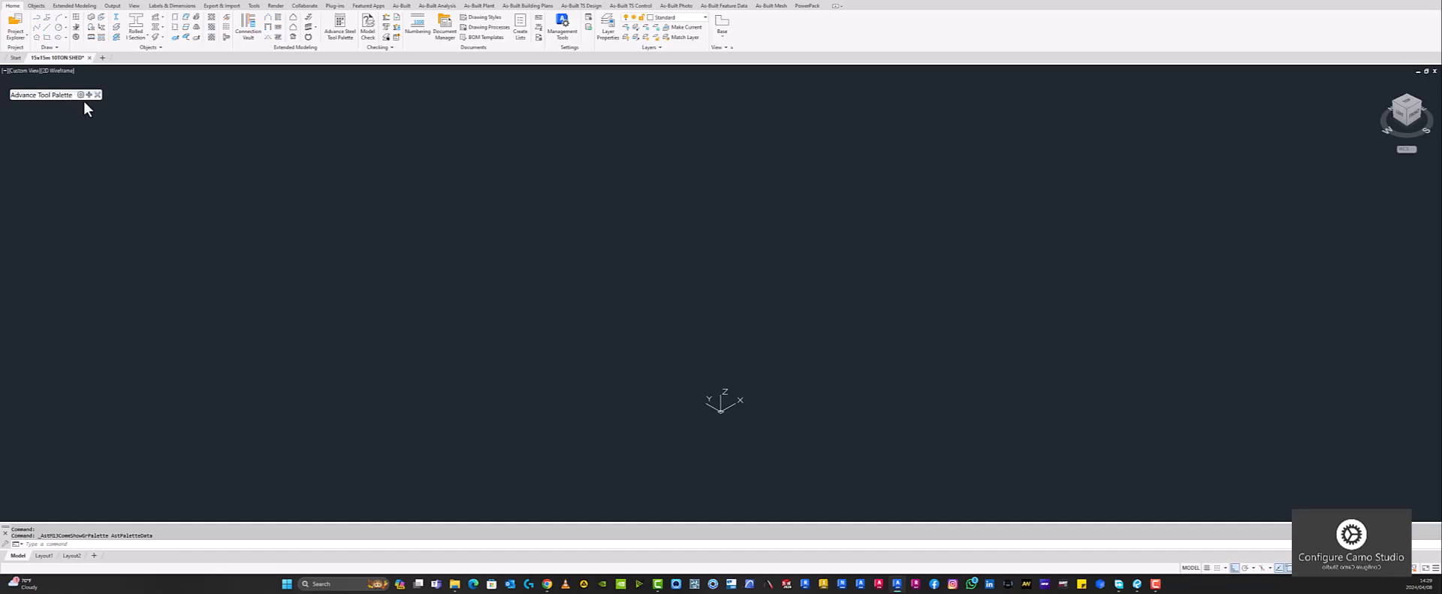
click(89, 95)
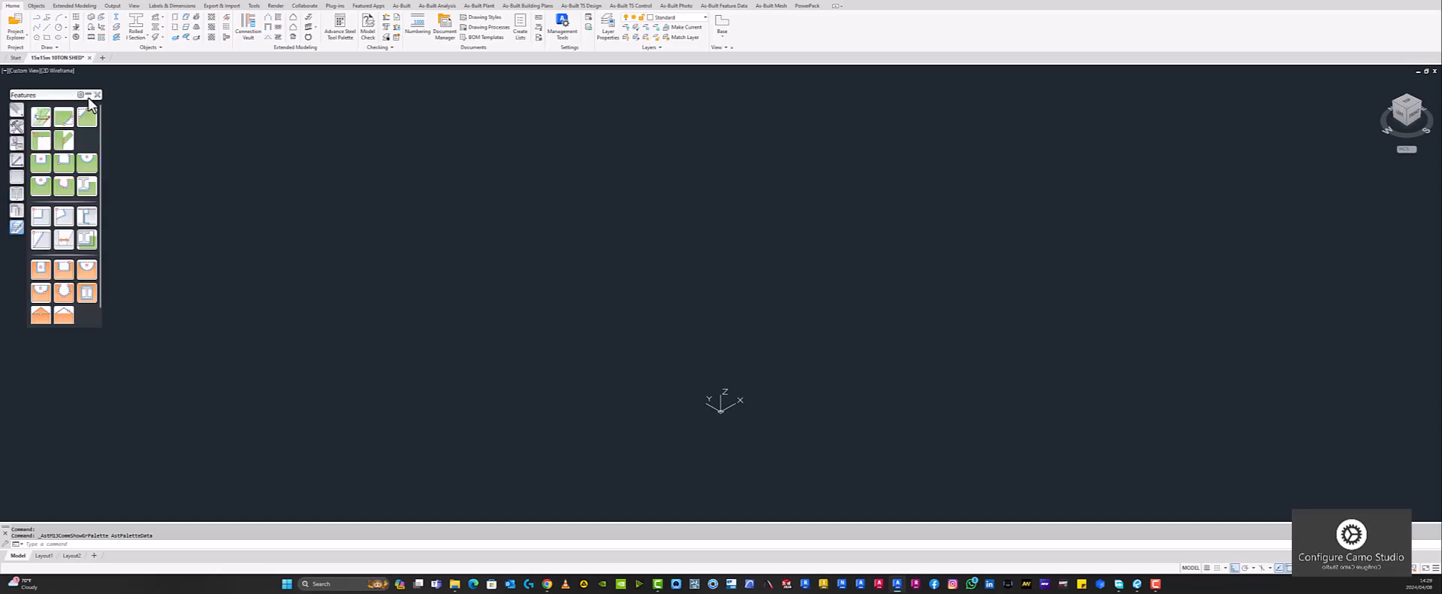
Look through the Modify, Tools, Custom connections, UCS and Selection categories of the Advance Tool Palette and collapse it
click(13, 112)
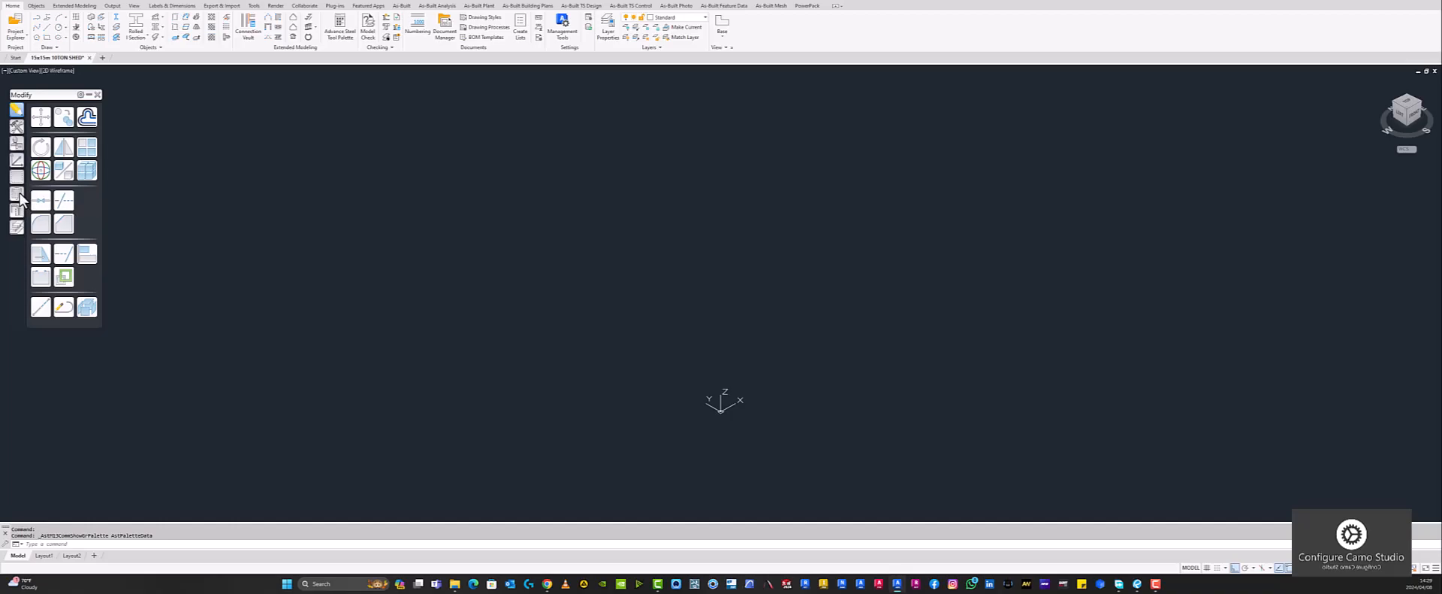
click(17, 126)
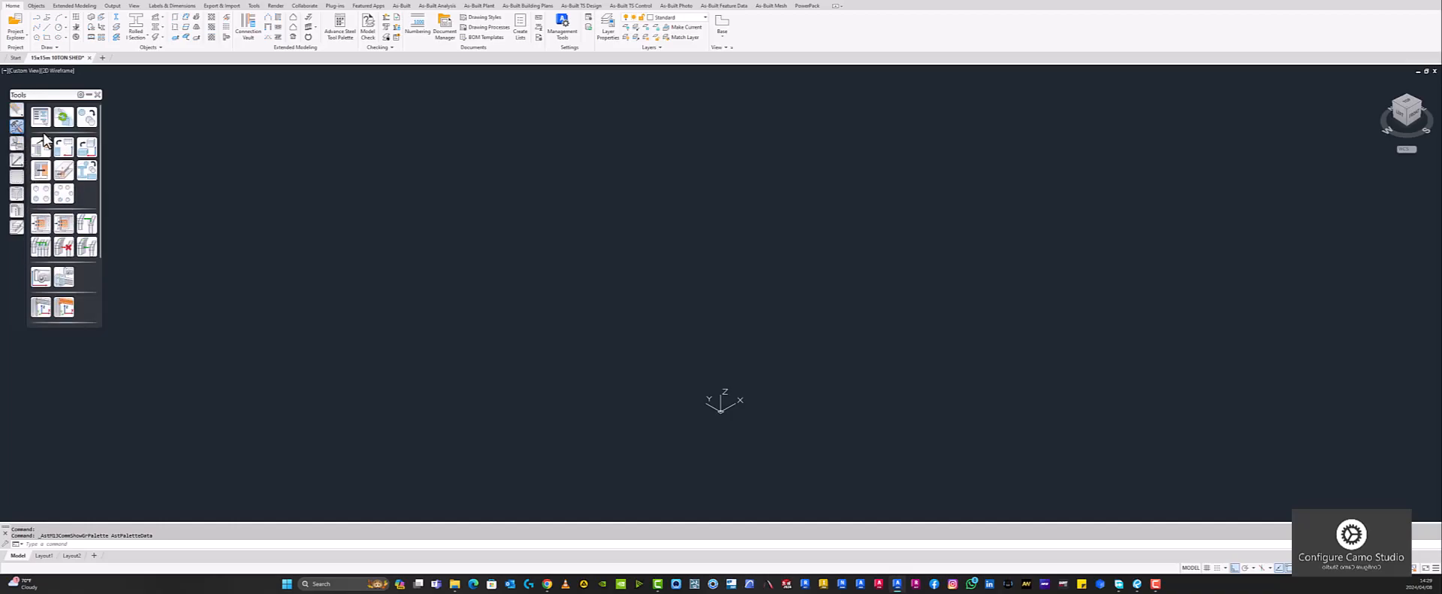
click(17, 144)
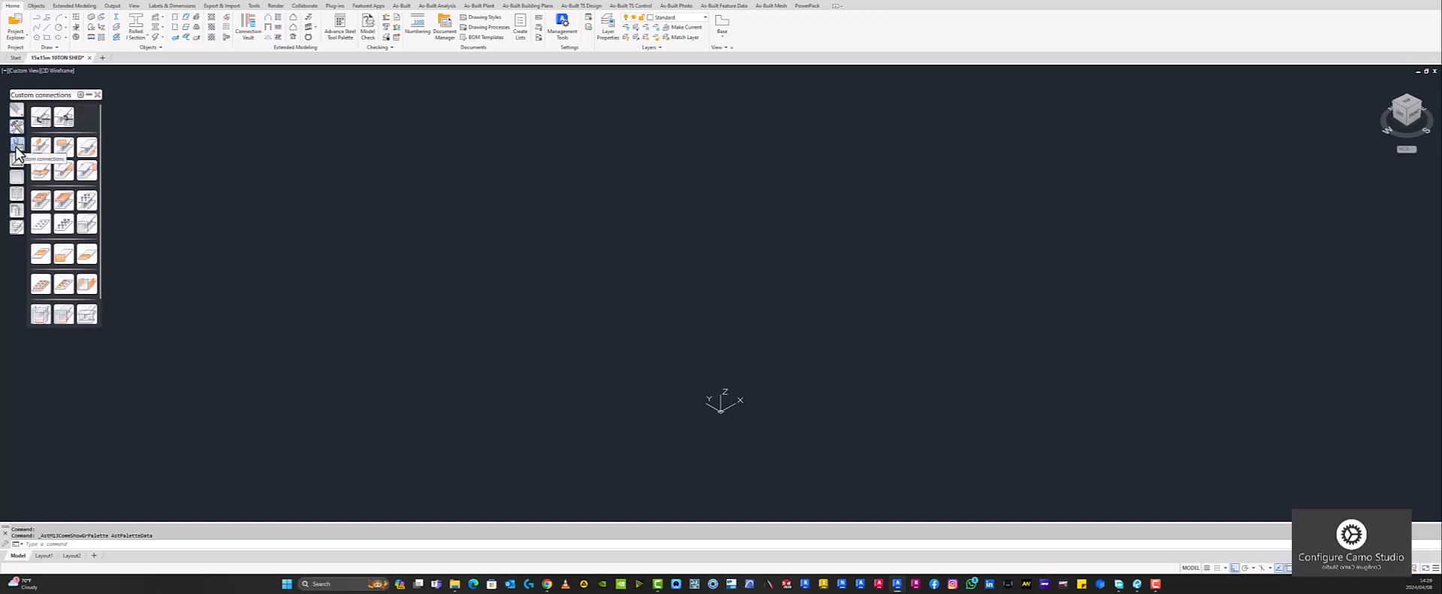
click(17, 161)
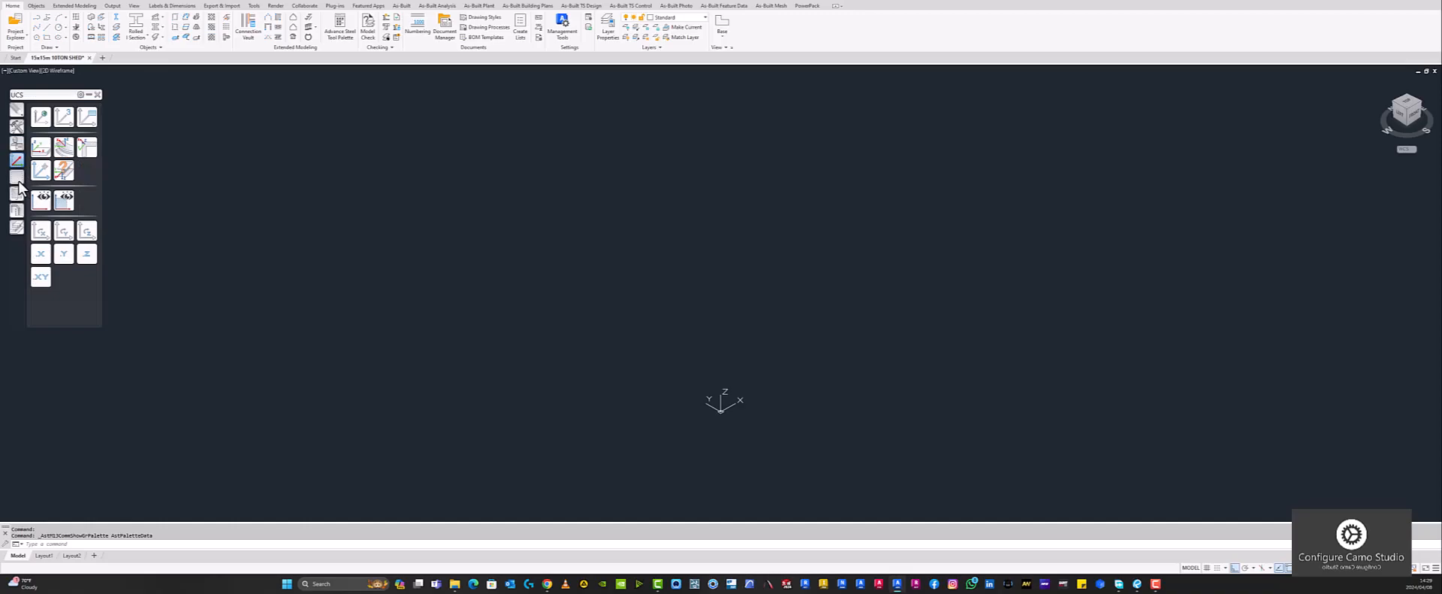
click(17, 179)
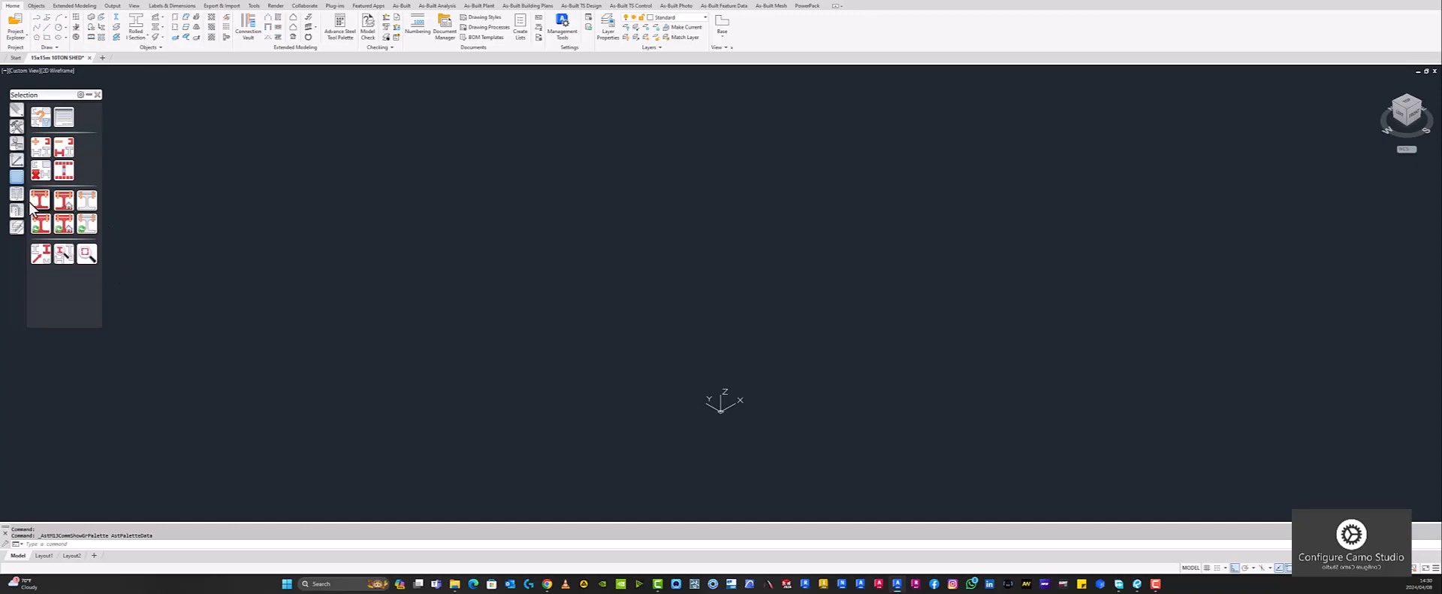
click(89, 95)
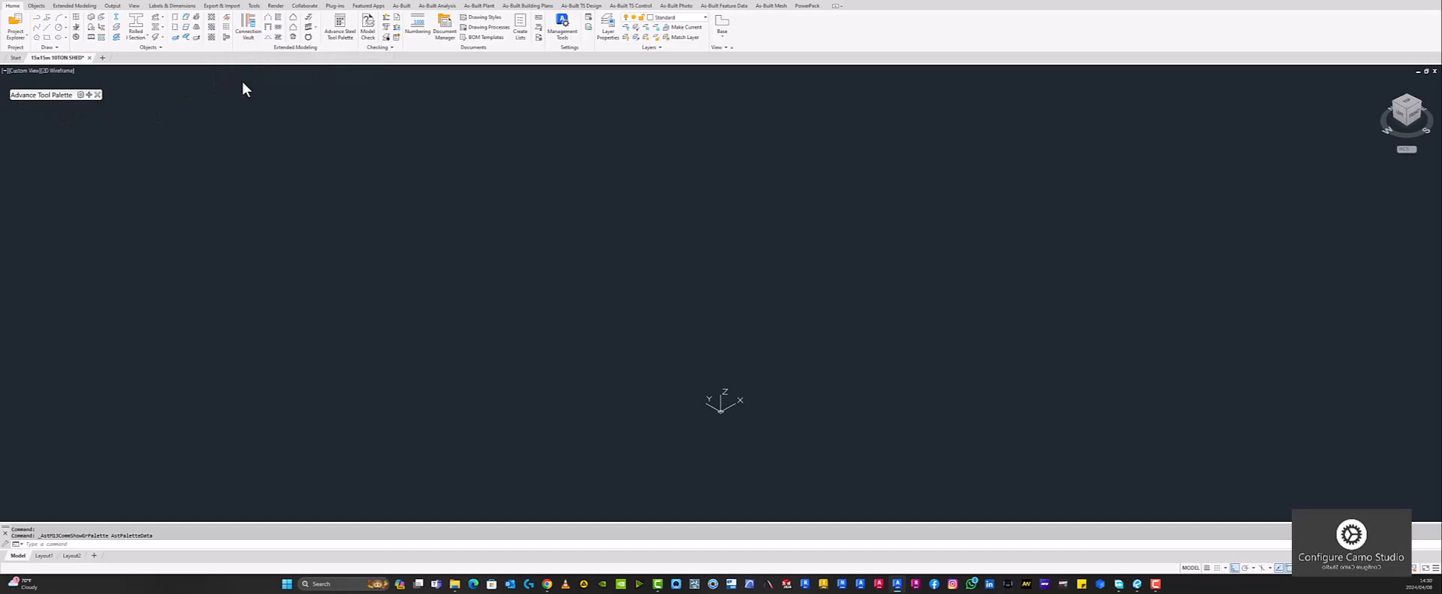
Display the Connection Vault, collapse it and stack it together with the Advance Tool Palette
click(254, 38)
drag(68, 115, 67, 133)
mouse_move(96, 129)
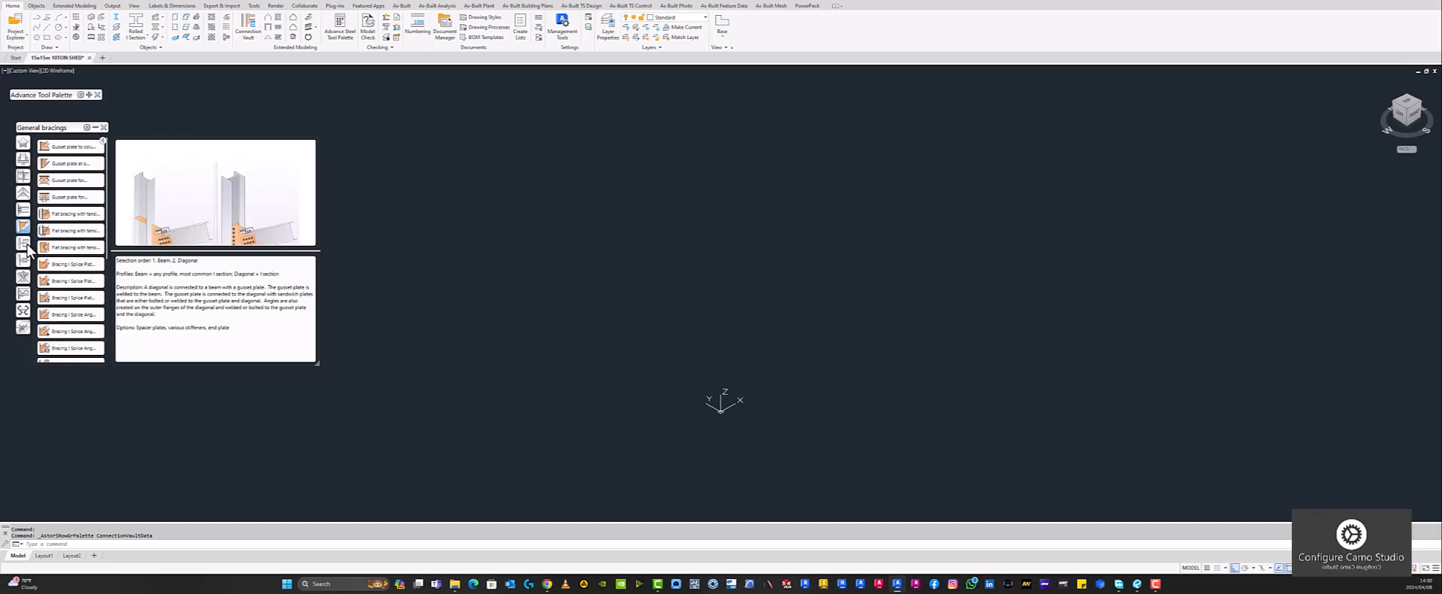
click(95, 128)
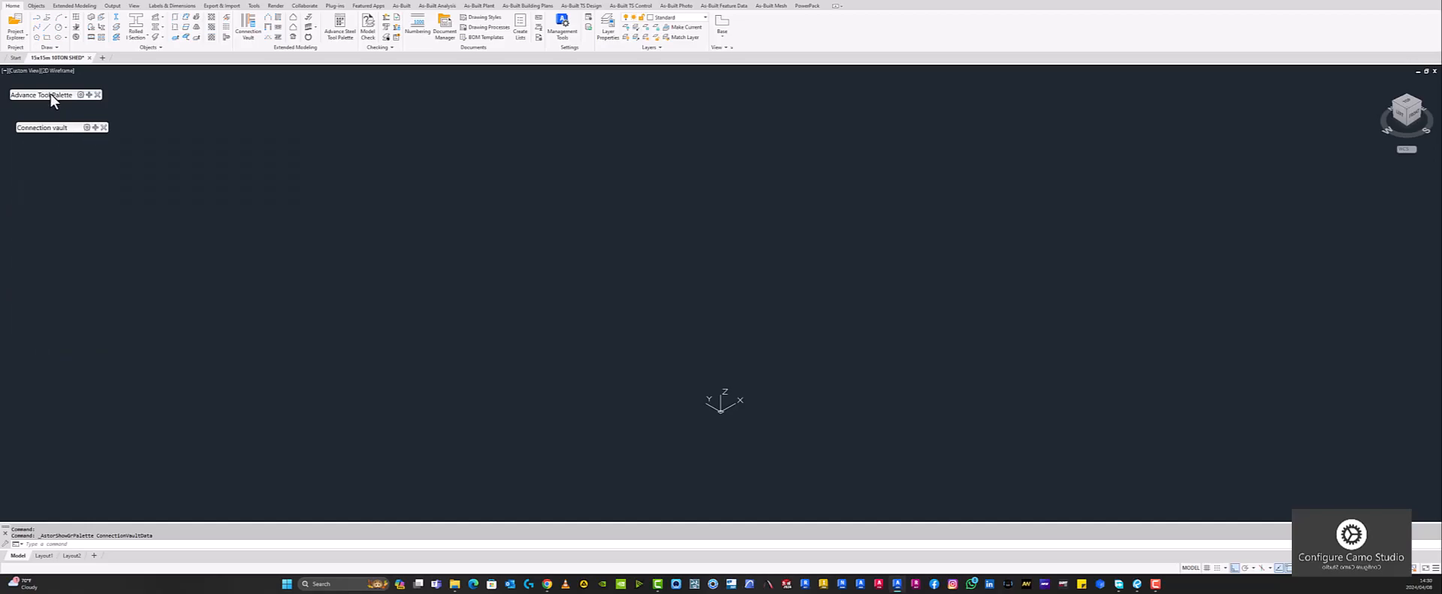
mouse_move(51, 96)
mouse_down()
mouse_move(102, 108)
mouse_move(40, 114)
mouse_up()
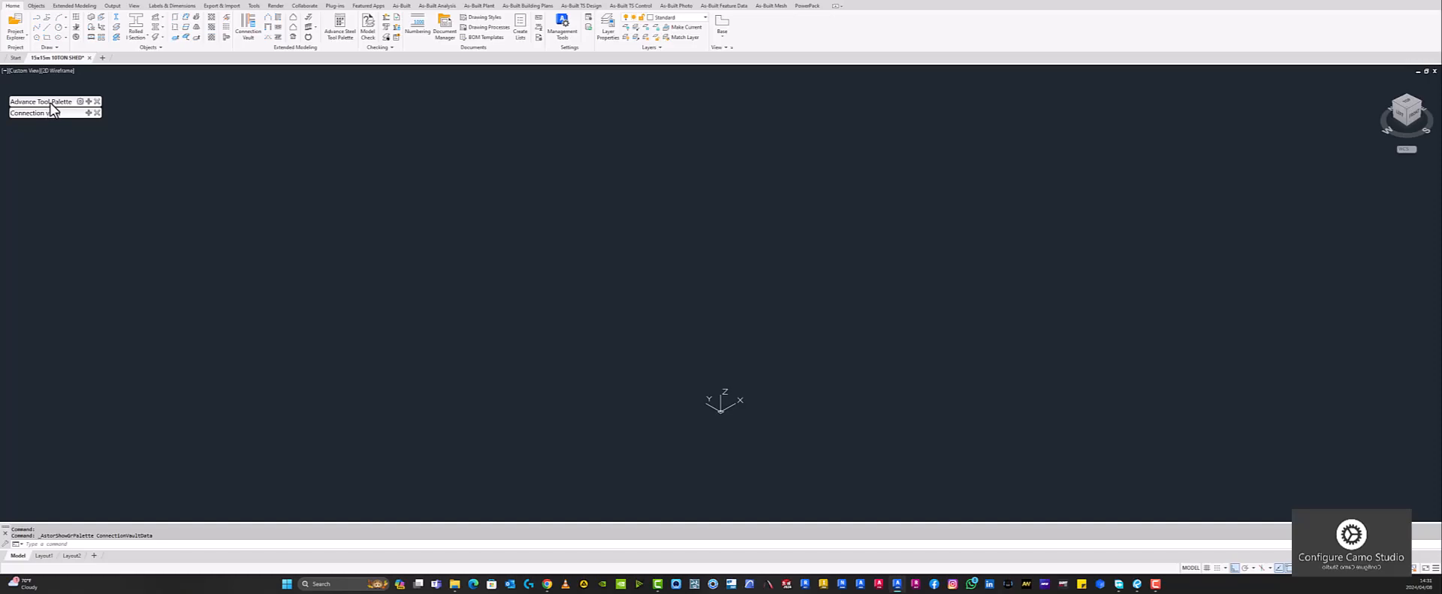
mouse_move(52, 104)
mouse_down()
mouse_move(190, 117)
mouse_move(103, 115)
mouse_move(164, 103)
mouse_move(52, 108)
mouse_up()
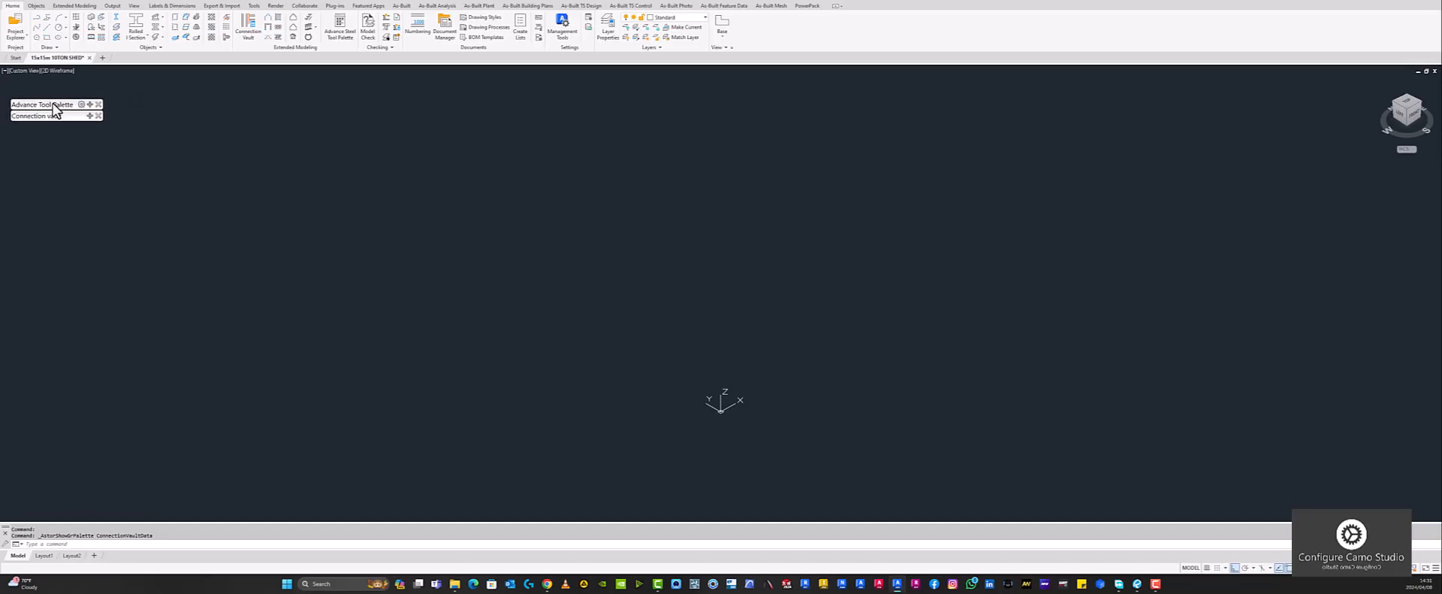
drag(53, 107, 56, 112)
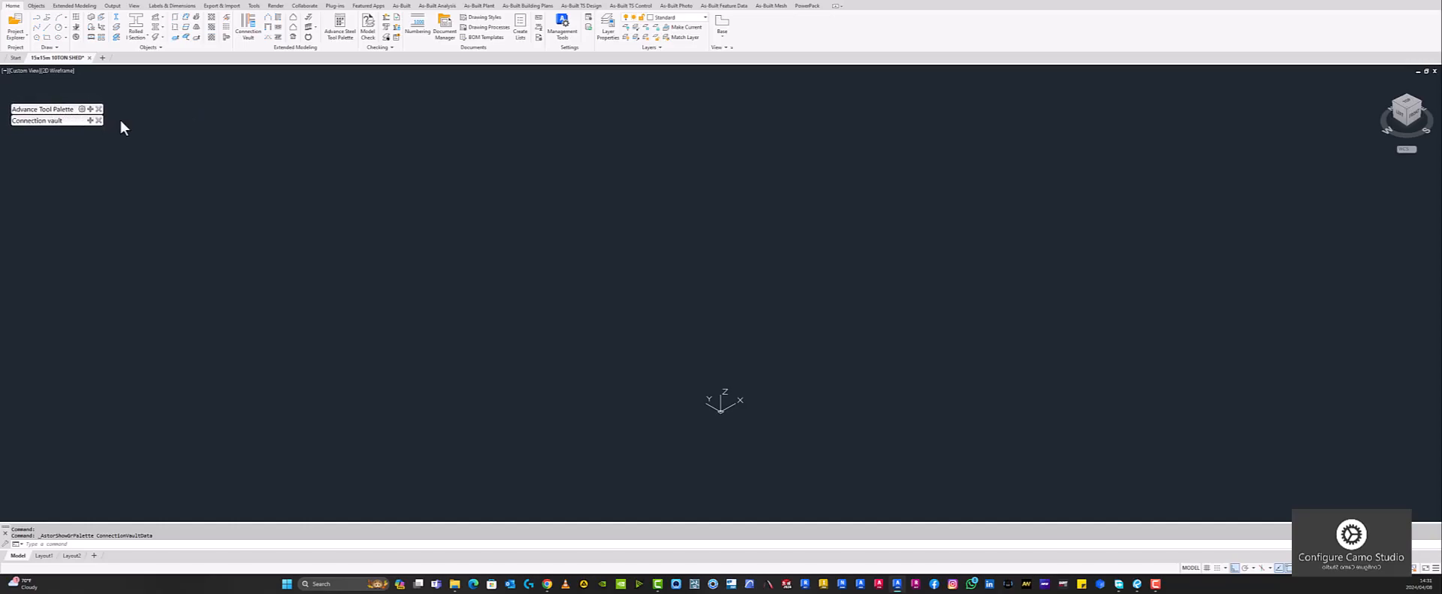
Display the Drawing Styles and Drawing Processes palettes, collapsed and stacked below the Connection Vault
click(111, 6)
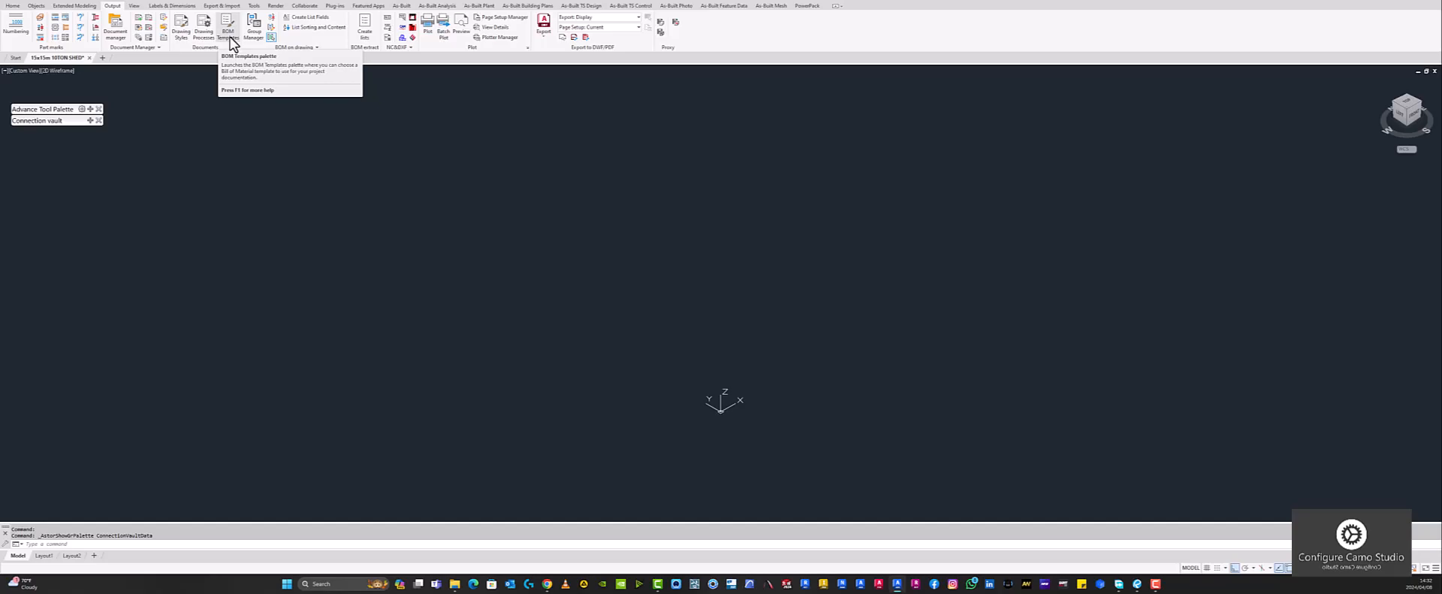
click(181, 30)
mouse_move(91, 137)
mouse_down()
mouse_move(45, 129)
mouse_move(60, 174)
mouse_move(57, 147)
mouse_up()
click(216, 23)
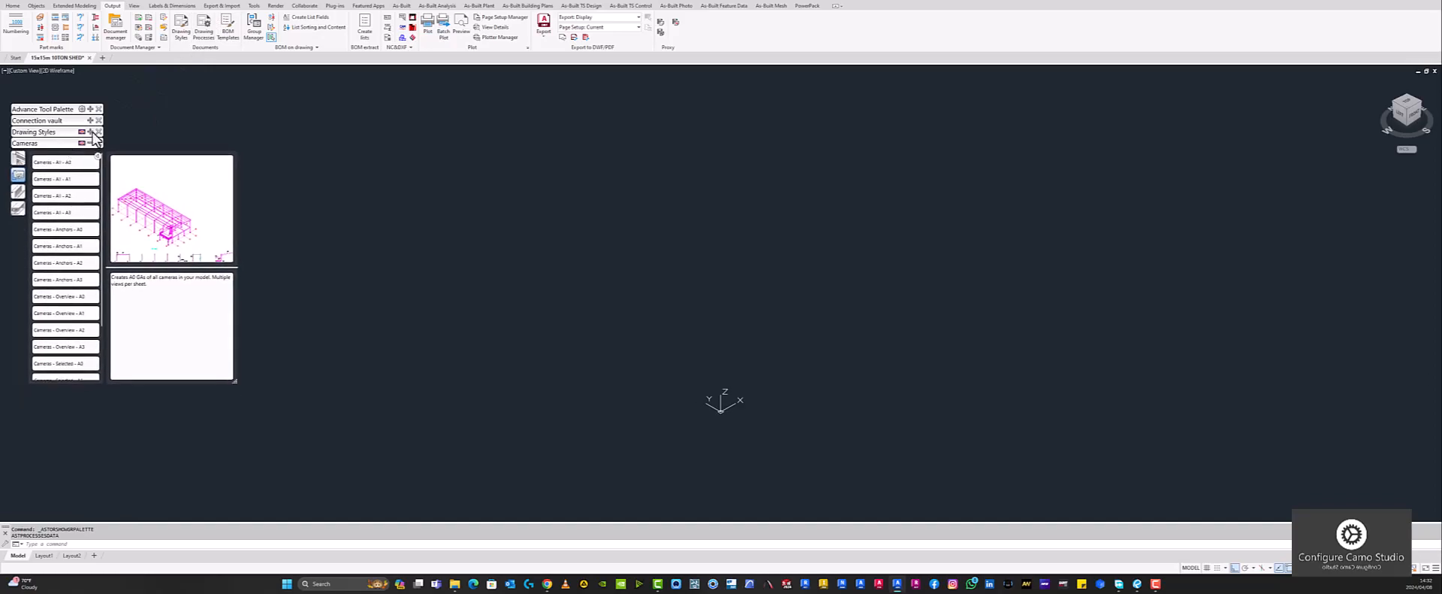
click(91, 142)
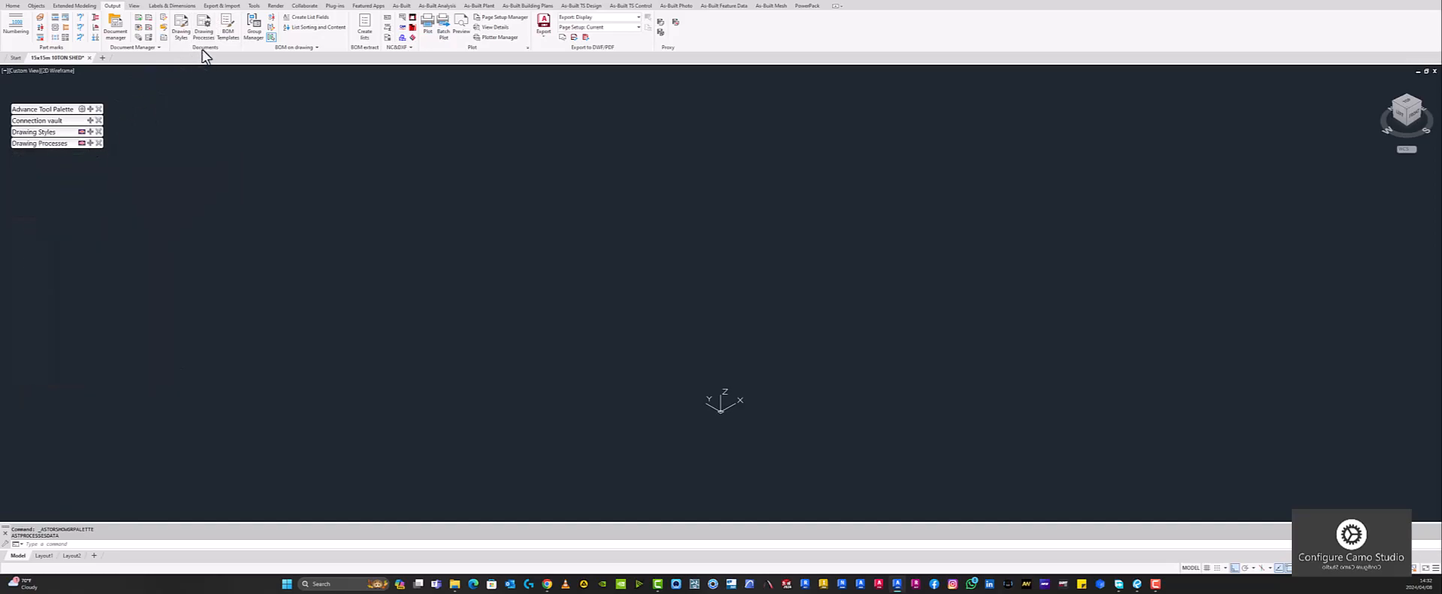
Display the BOM Templates palette, attach it below Drawing Processes and reposition the whole palette stack
click(227, 30)
drag(44, 156, 49, 149)
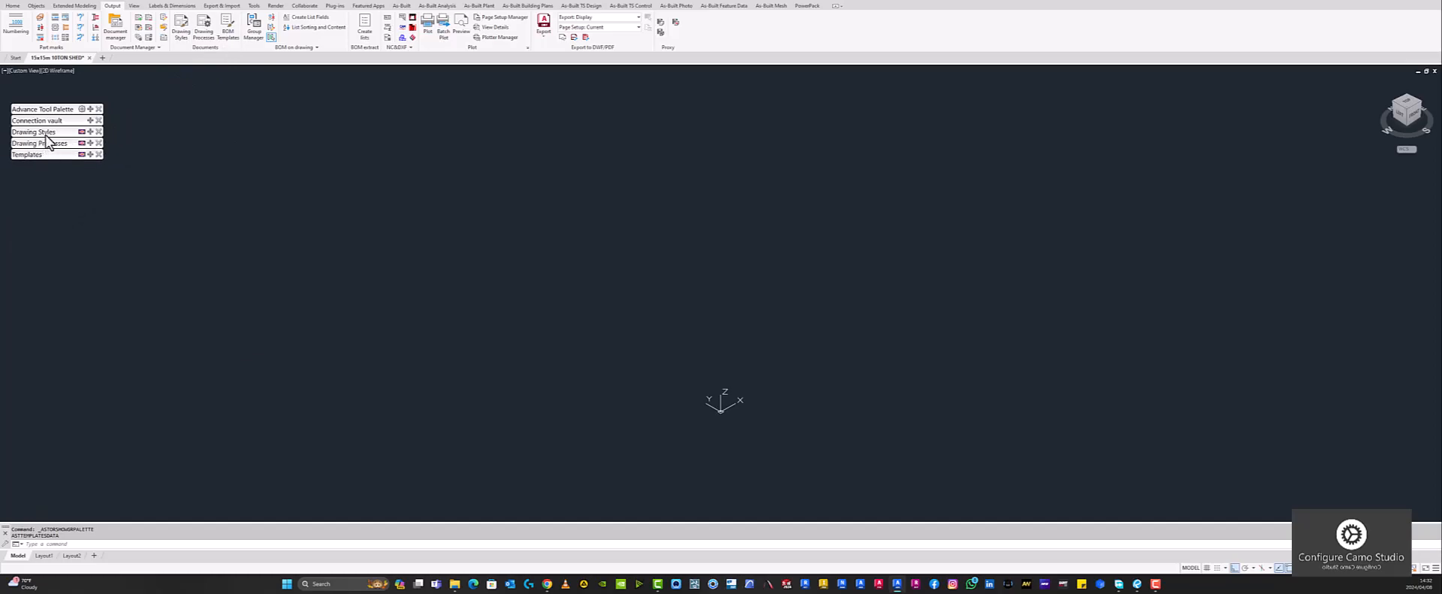
mouse_move(44, 111)
mouse_down()
mouse_move(863, 115)
mouse_move(187, 109)
mouse_move(46, 91)
mouse_up()
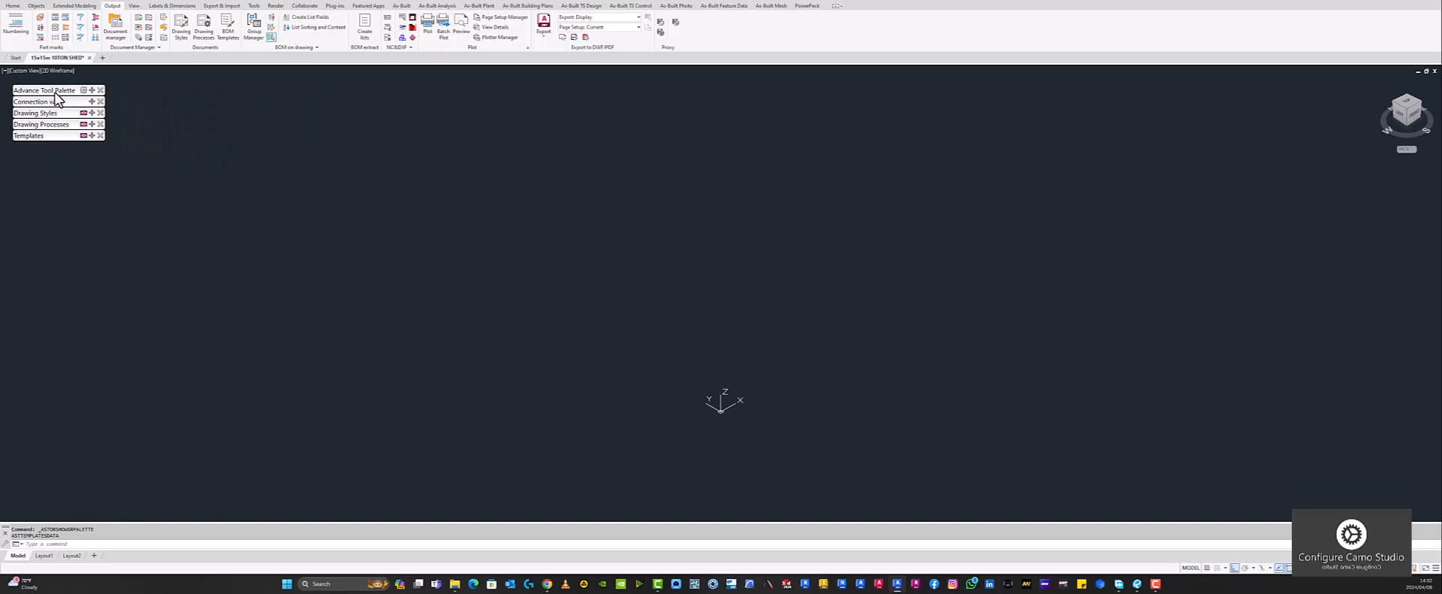
drag(55, 96, 52, 103)
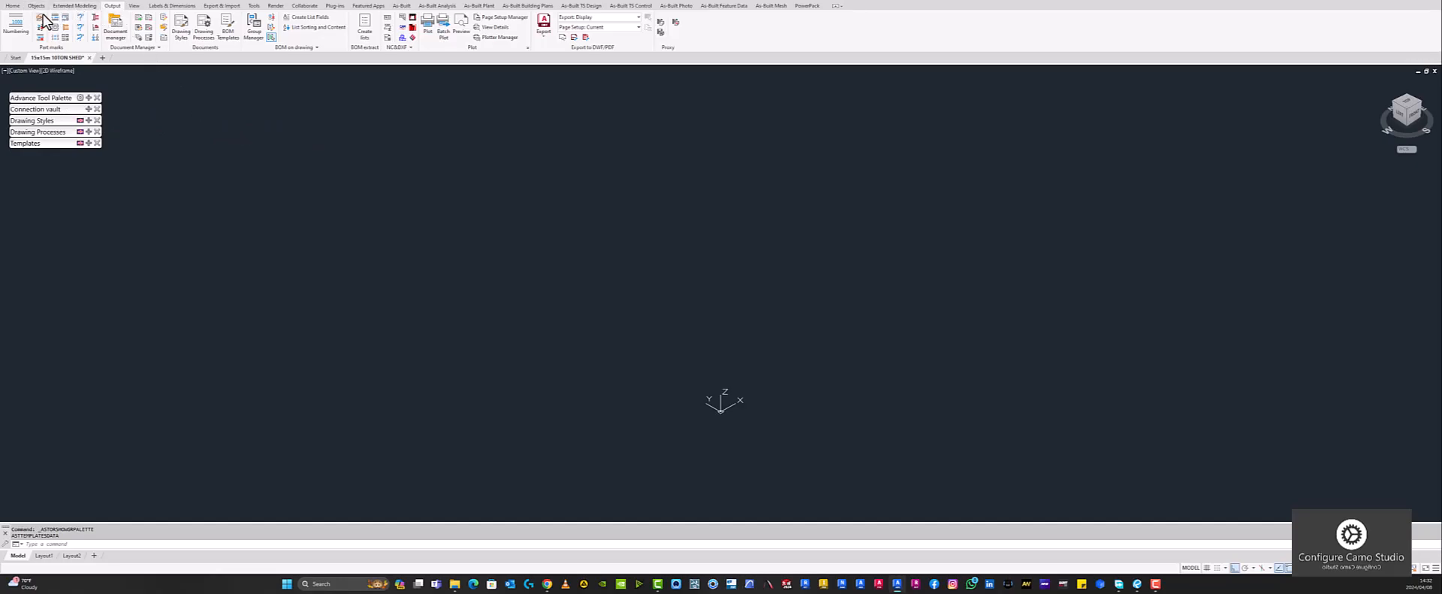
key(Escape)
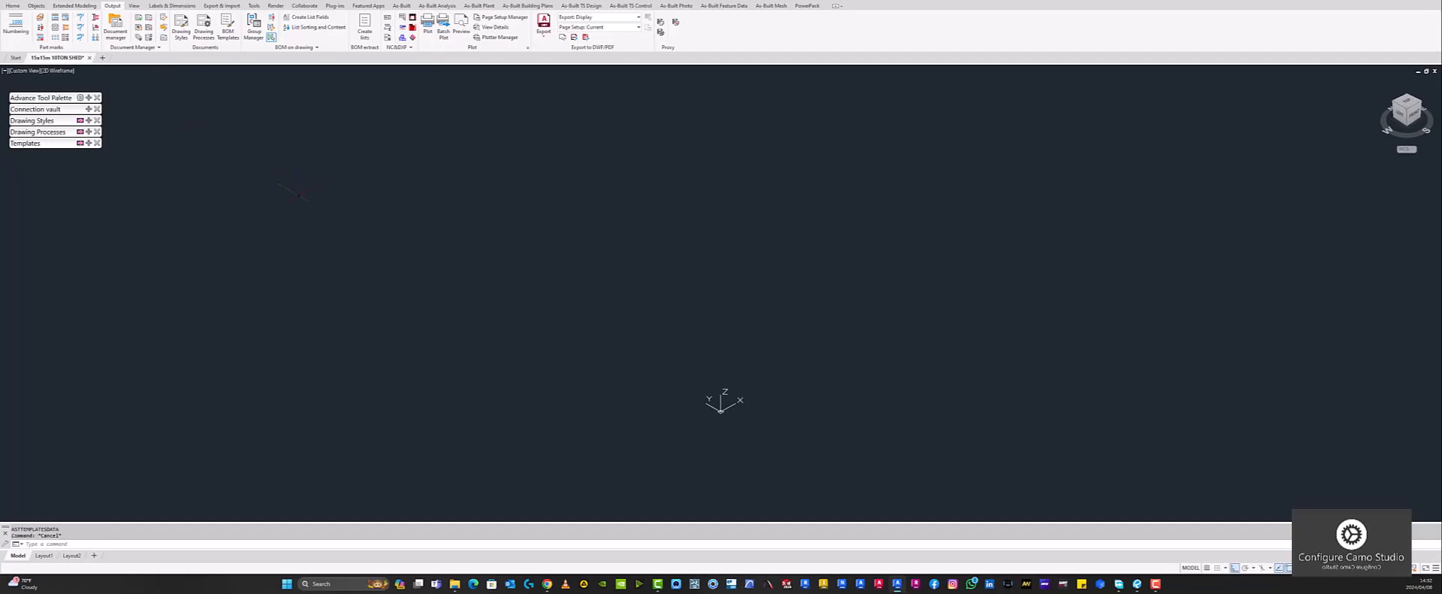
Create a rectangular building grid with its origin at 0,0,0 and its opposite corner at 15000,15000
click(33, 6)
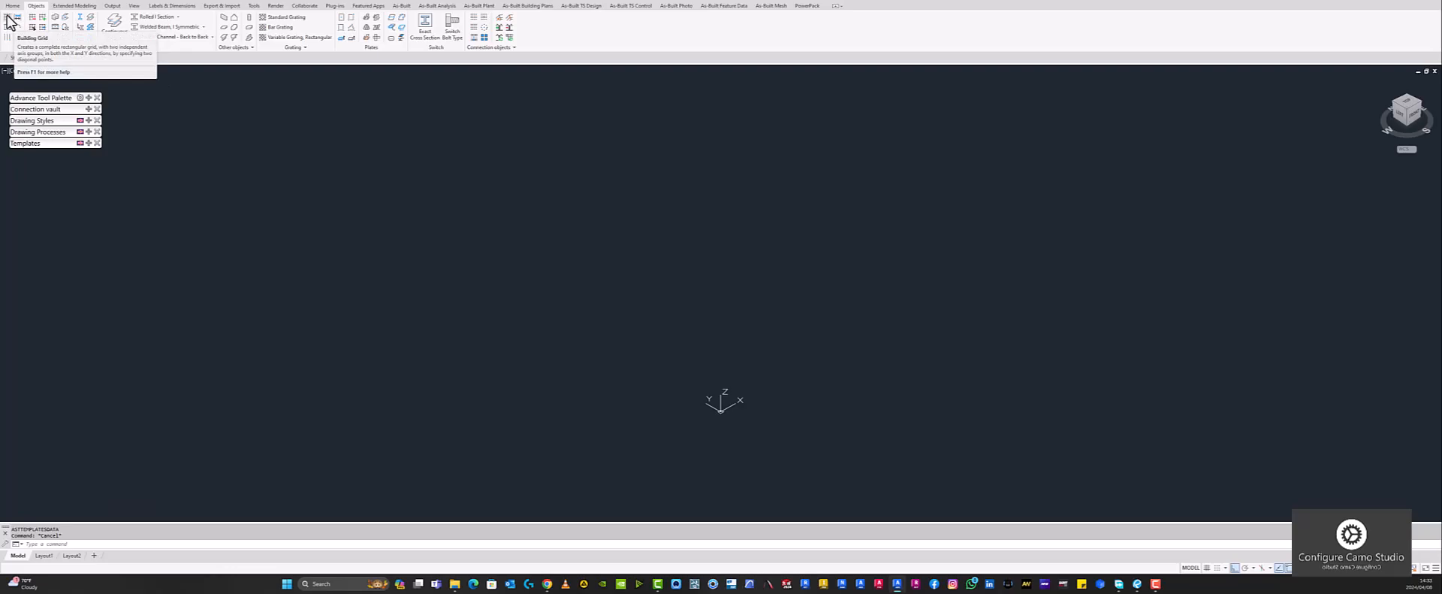
click(8, 20)
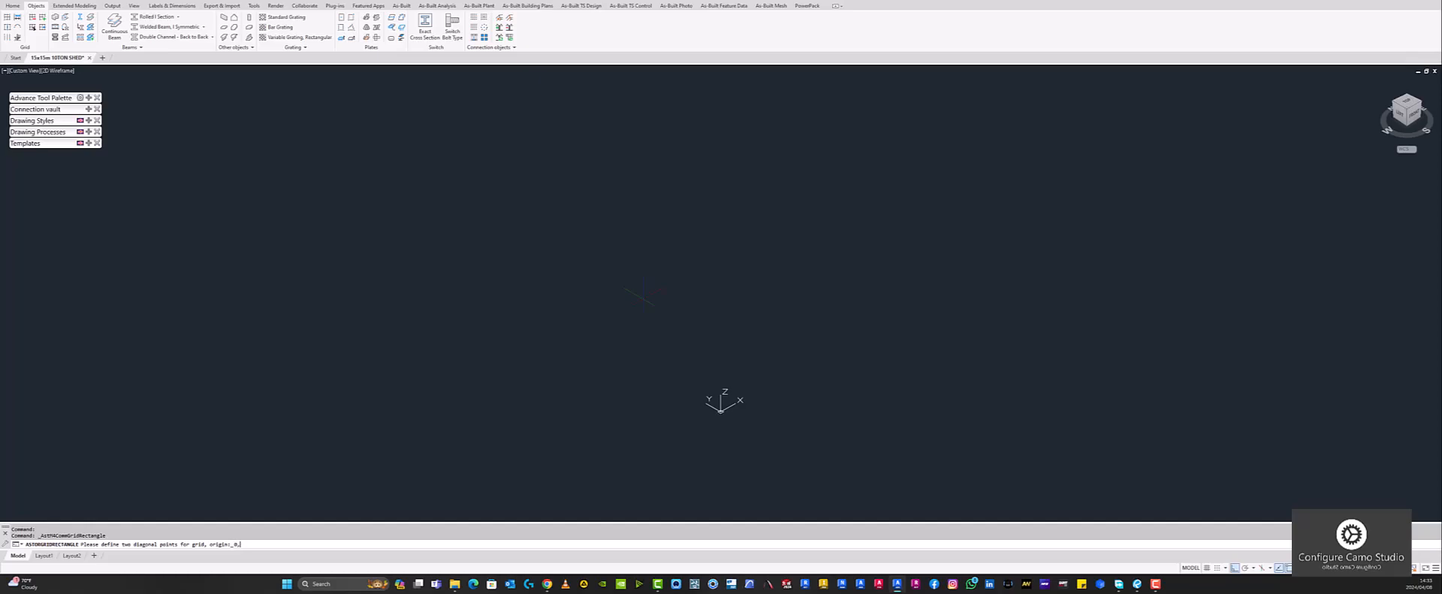
key(Return)
middle_drag(895, 418, 775, 318)
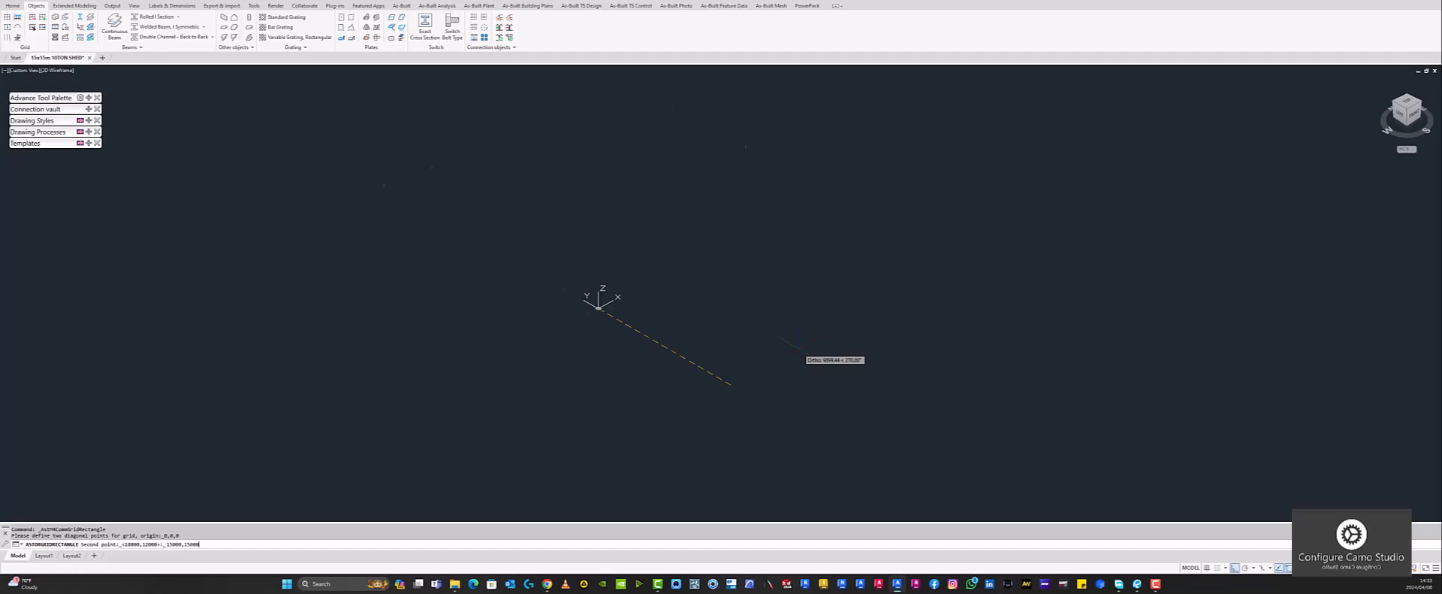
key(Return)
scroll(784, 314, down, 1)
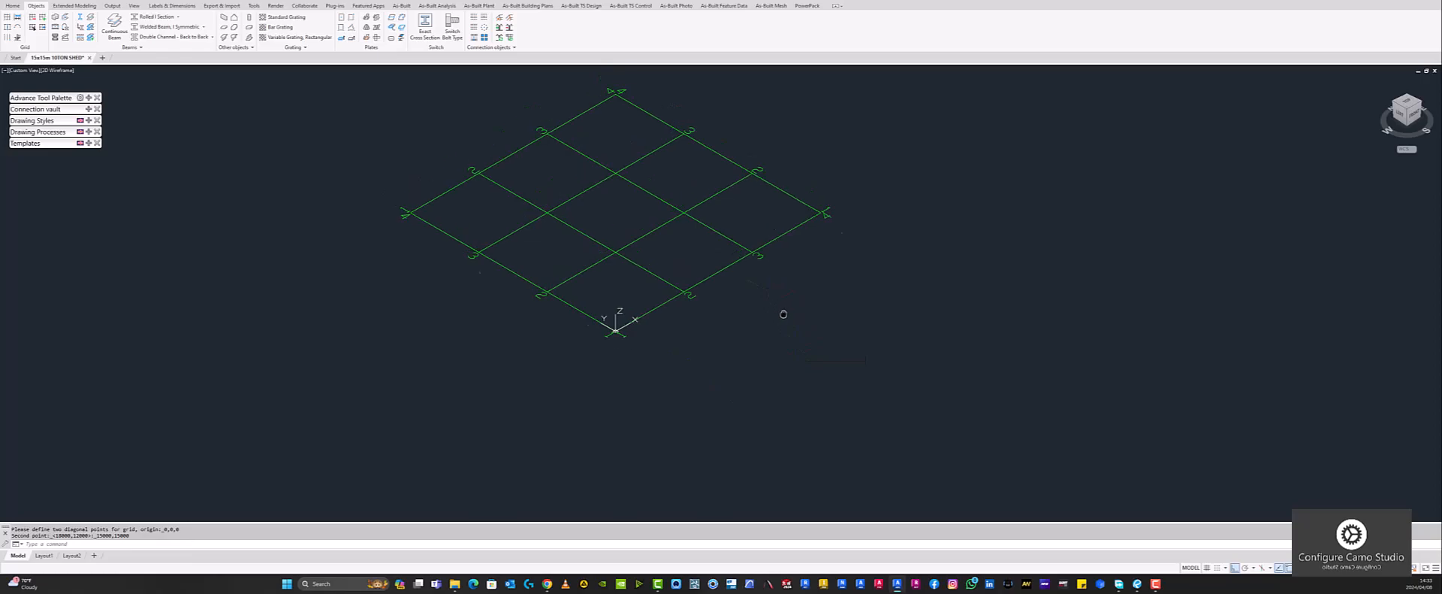
scroll(816, 377, up, 2)
scroll(635, 289, down, 4)
middle_drag(635, 291, 668, 333)
scroll(659, 317, up, 4)
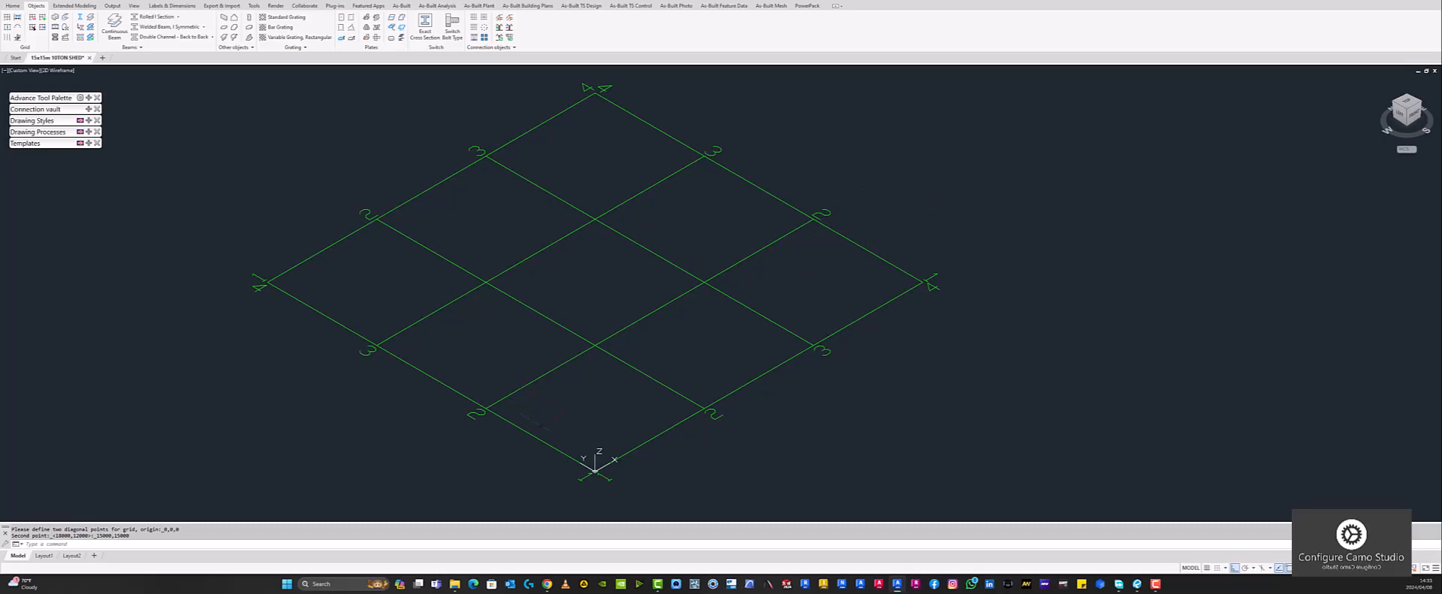
Open the Advance Properties of the grid lines parallel to the Y axis and set their balloon frame to Edging
click(568, 430)
click(525, 455)
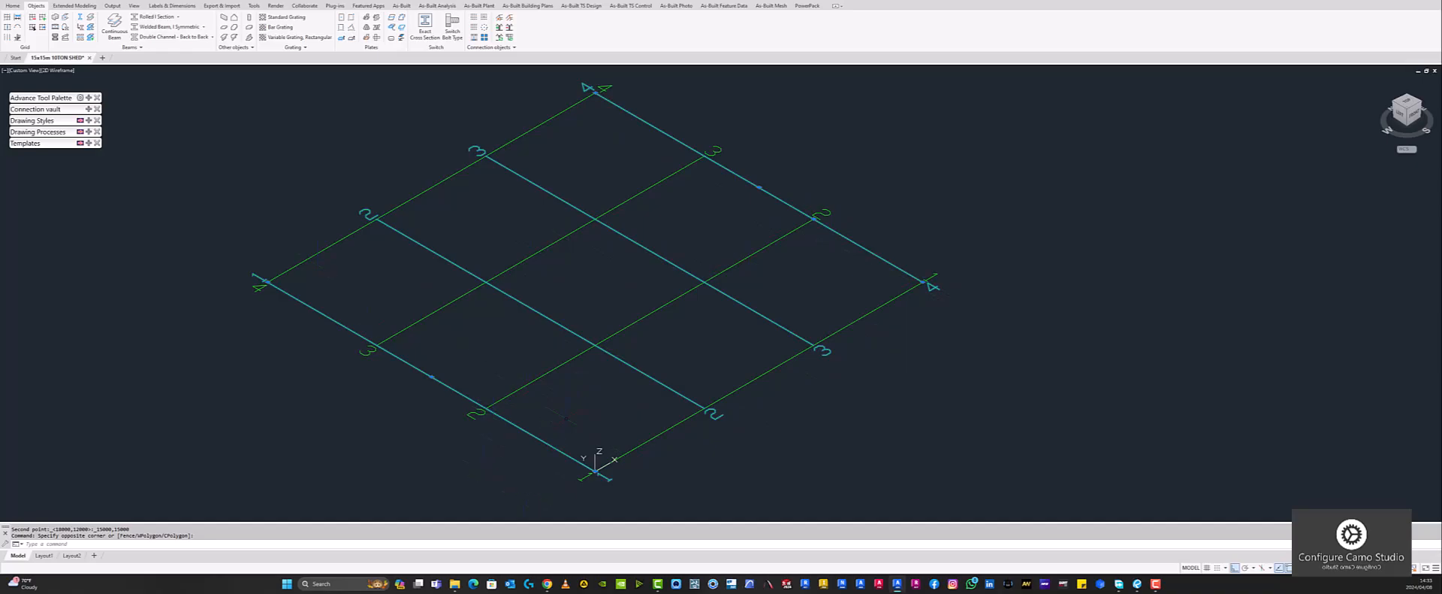
right_click(571, 411)
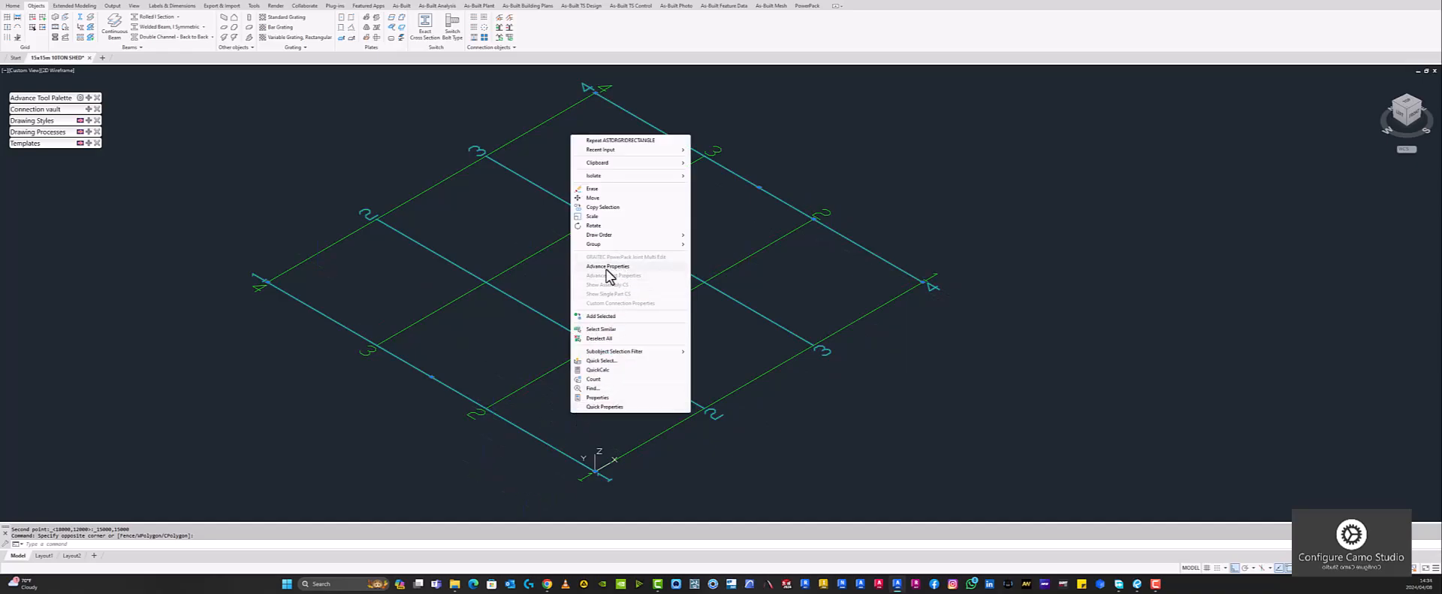
click(606, 266)
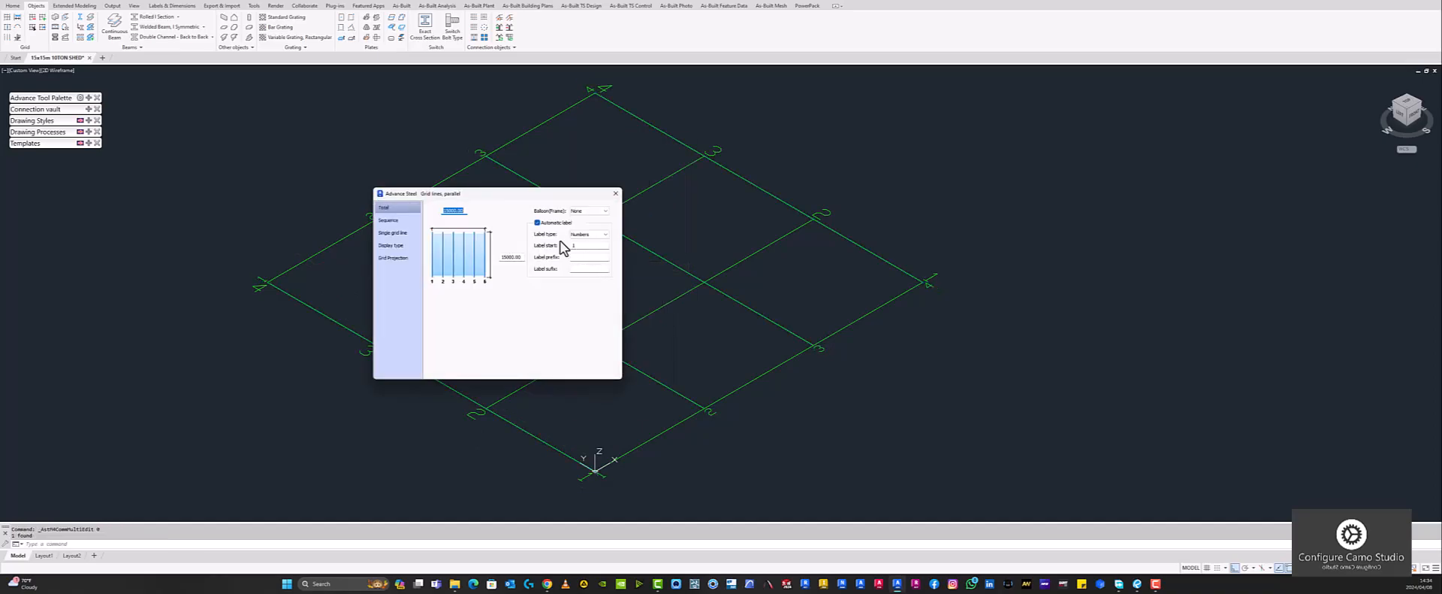
drag(504, 199, 431, 207)
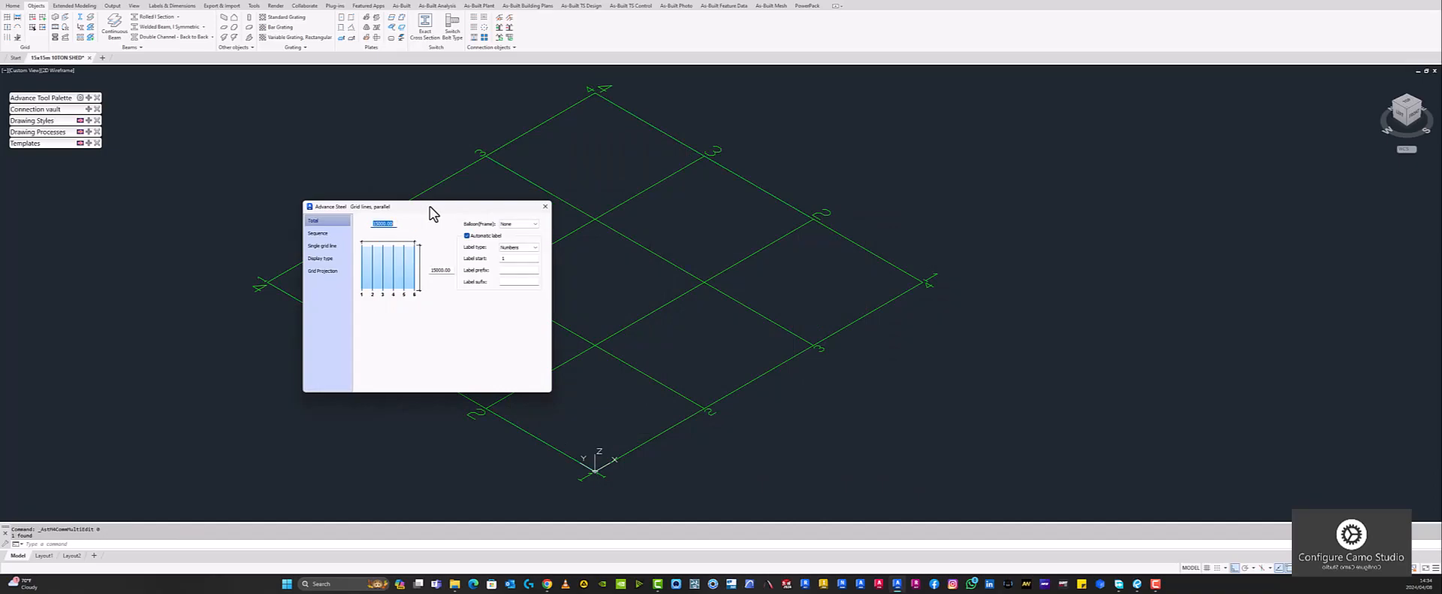
scroll(674, 218, down, 2)
scroll(805, 219, up, 2)
mouse_move(698, 253)
middle_down()
mouse_move(1038, 272)
mouse_move(1089, 235)
middle_up()
scroll(1088, 235, up, 2)
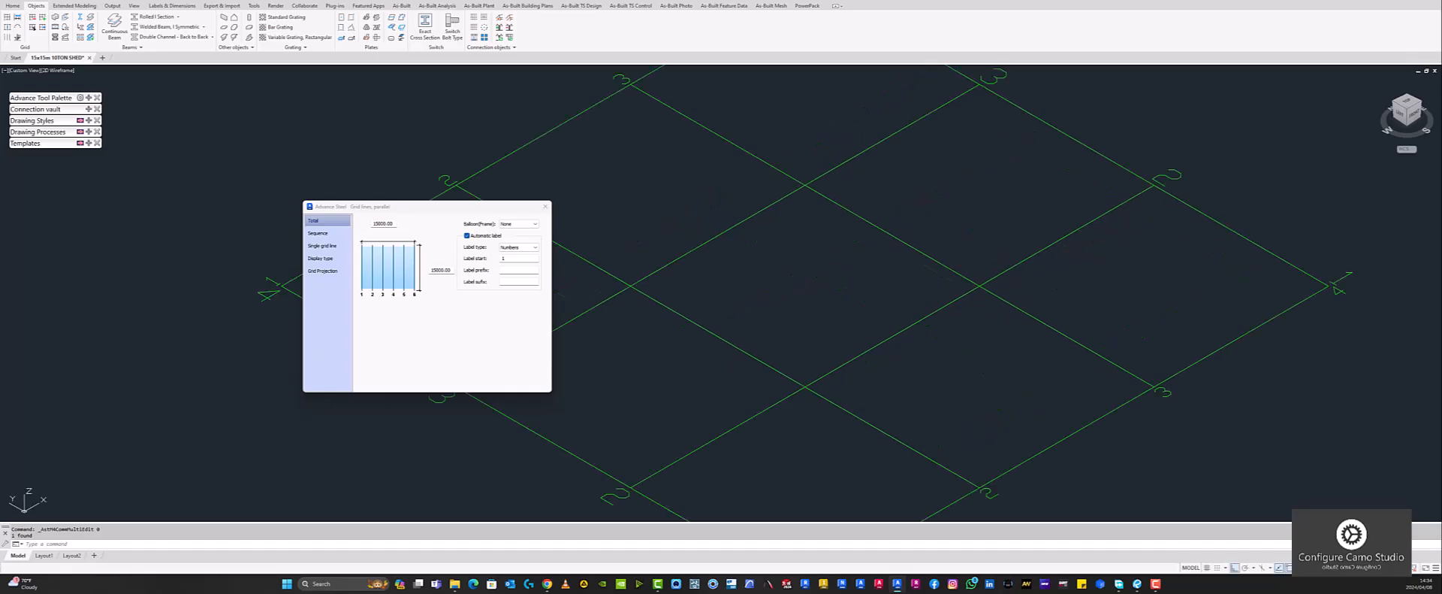
drag(427, 210, 200, 224)
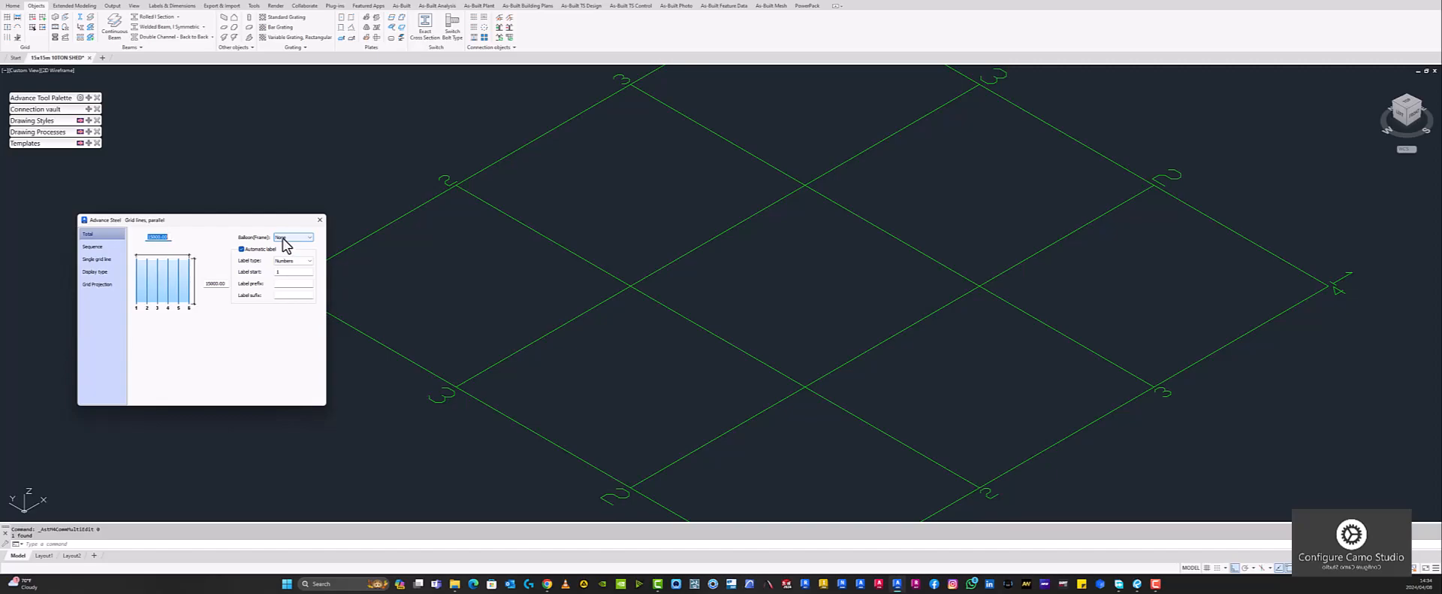
click(311, 237)
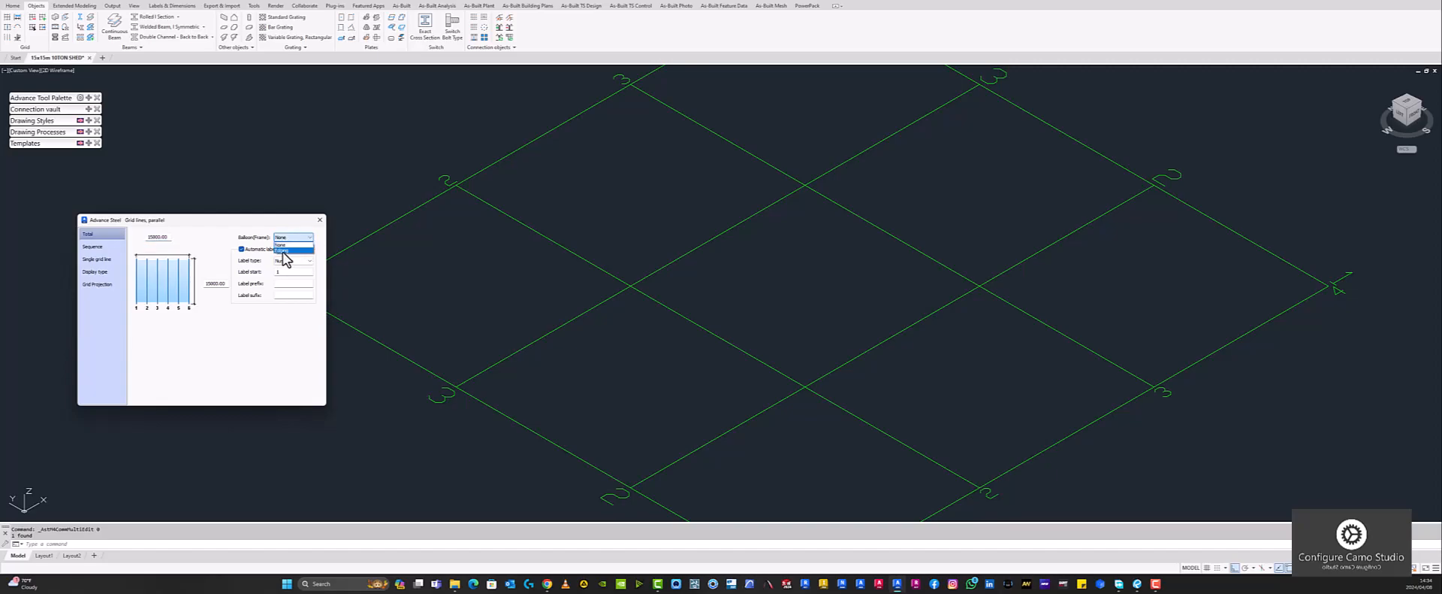
click(284, 250)
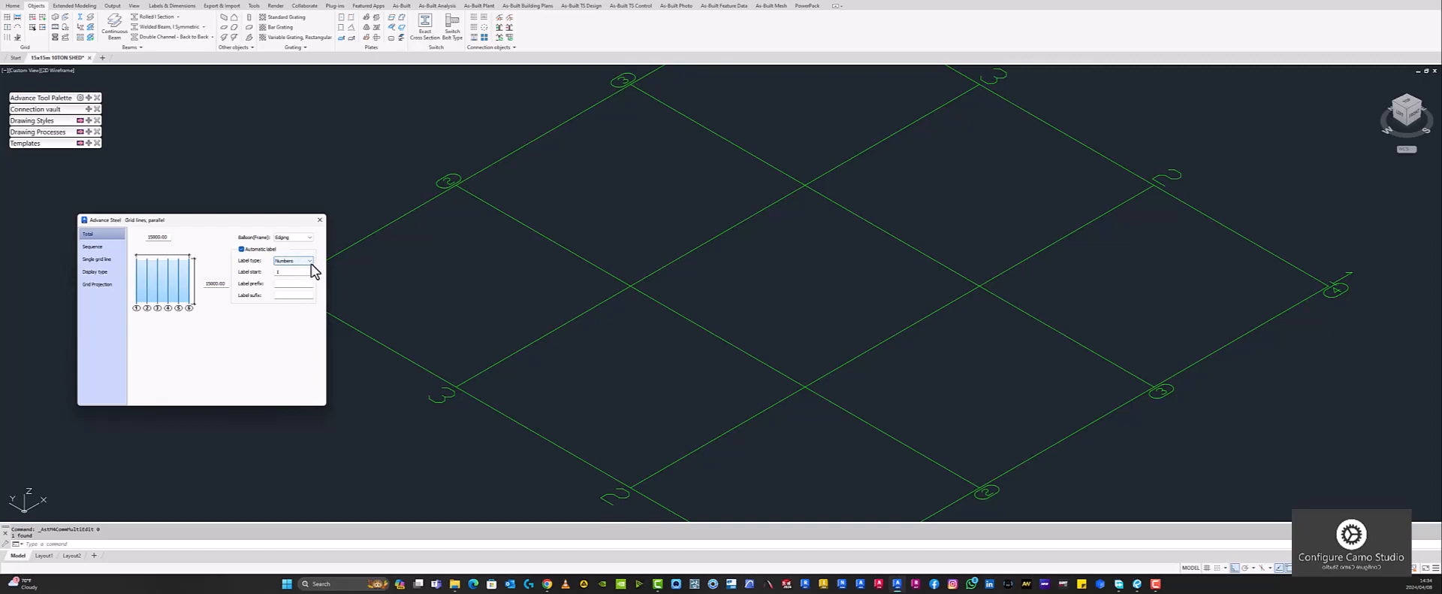
Set the label type of the grid lines parallel to the Y axis to Numbers and check their sequence definition
click(309, 260)
click(289, 279)
scroll(565, 232, down, 5)
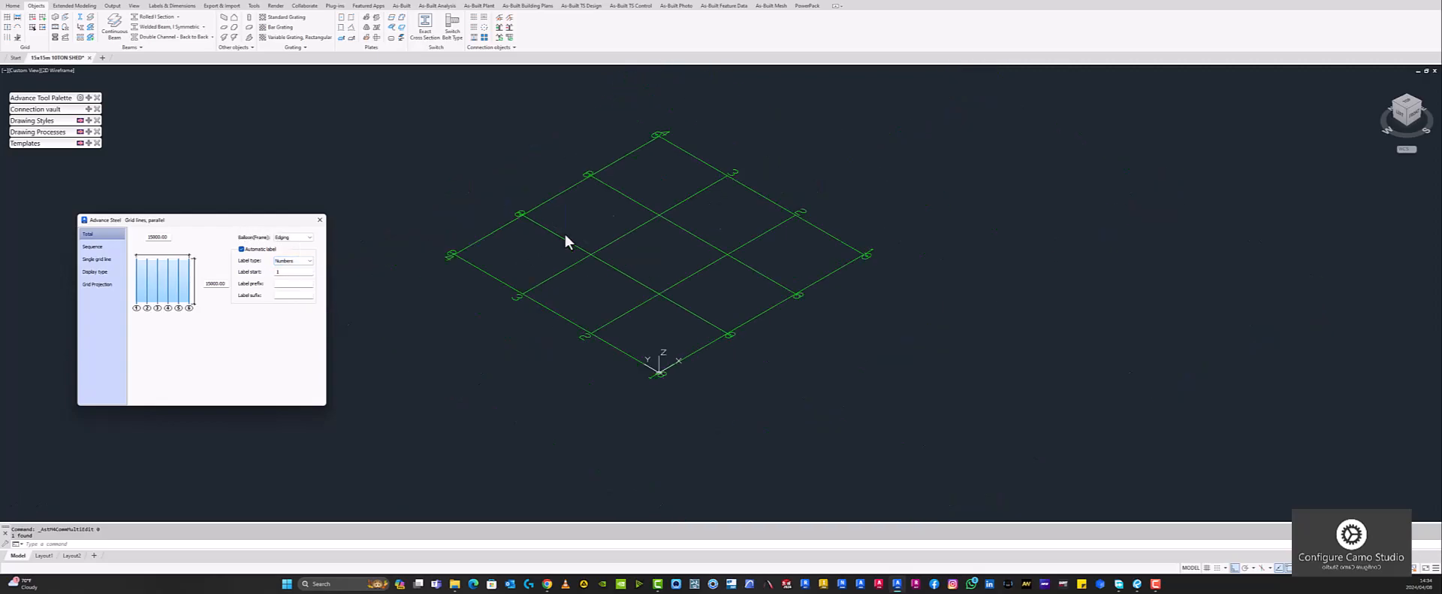
middle_drag(627, 250, 713, 300)
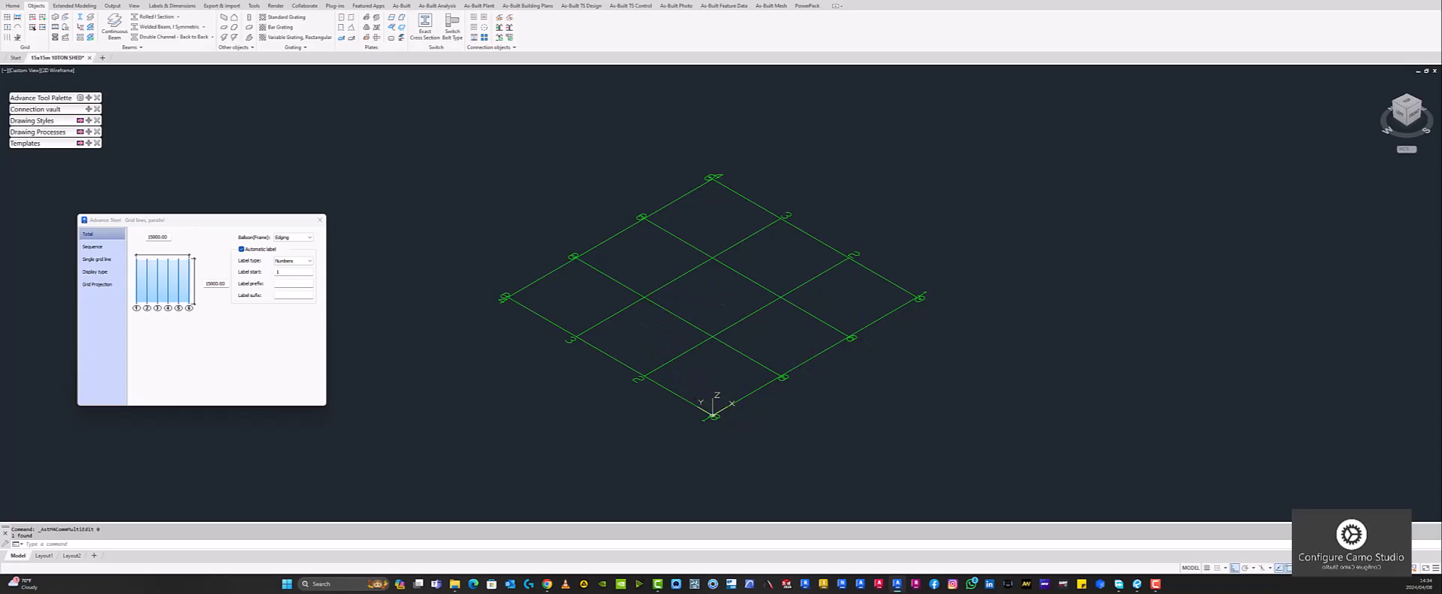
click(98, 250)
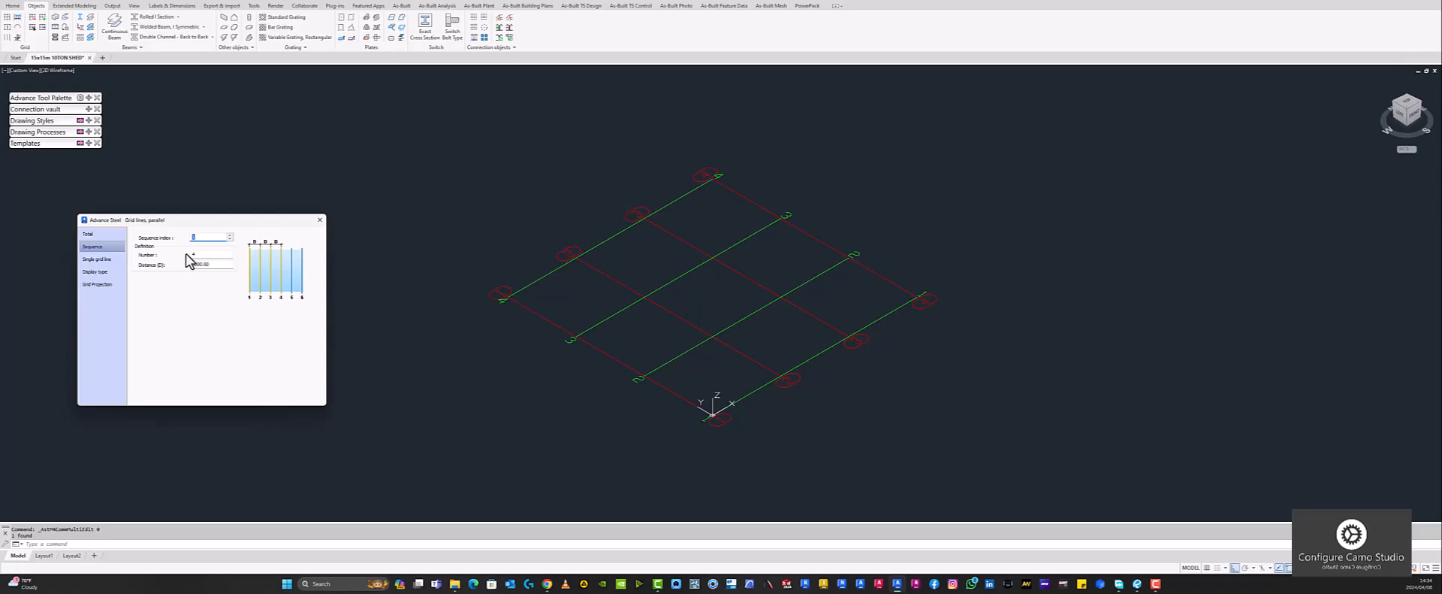
click(100, 235)
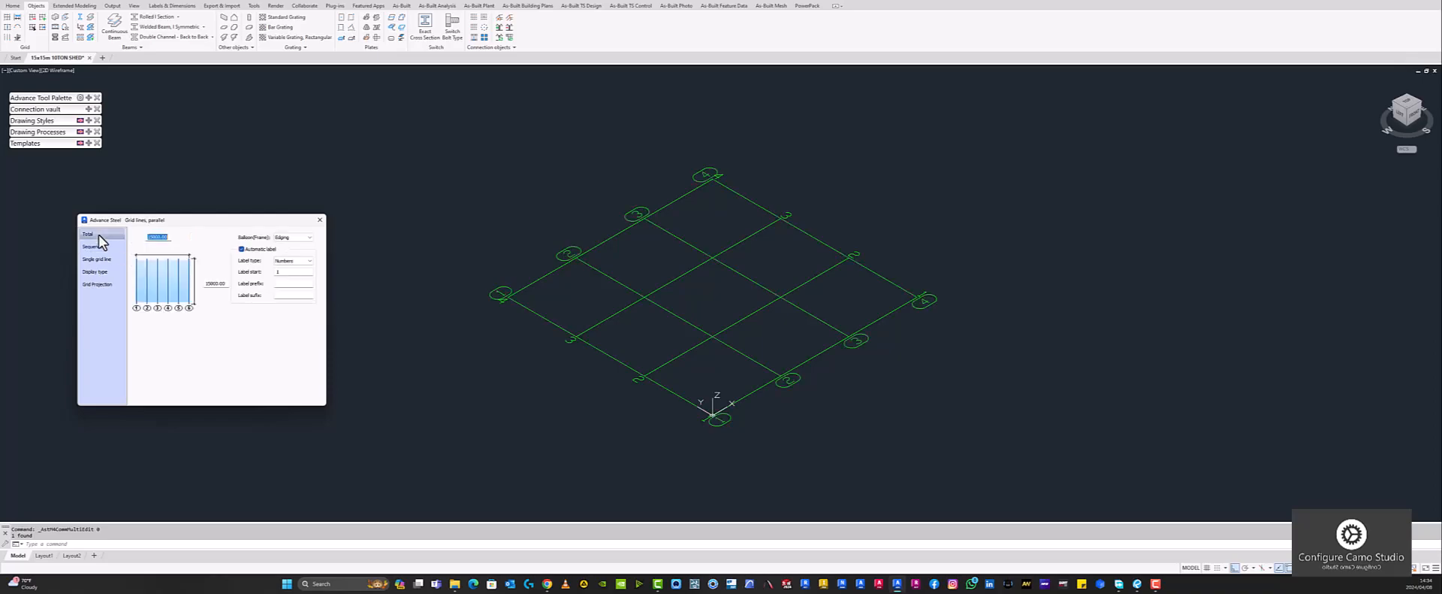
click(320, 221)
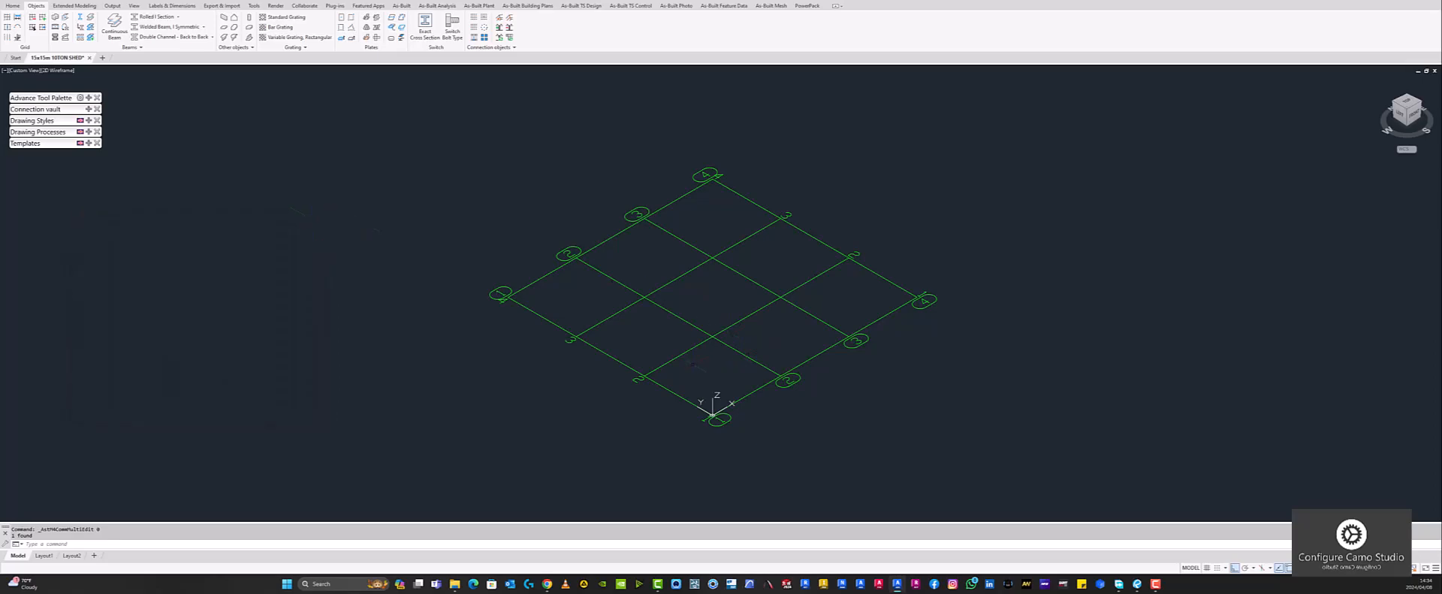
click(688, 363)
click(664, 342)
right_click(654, 337)
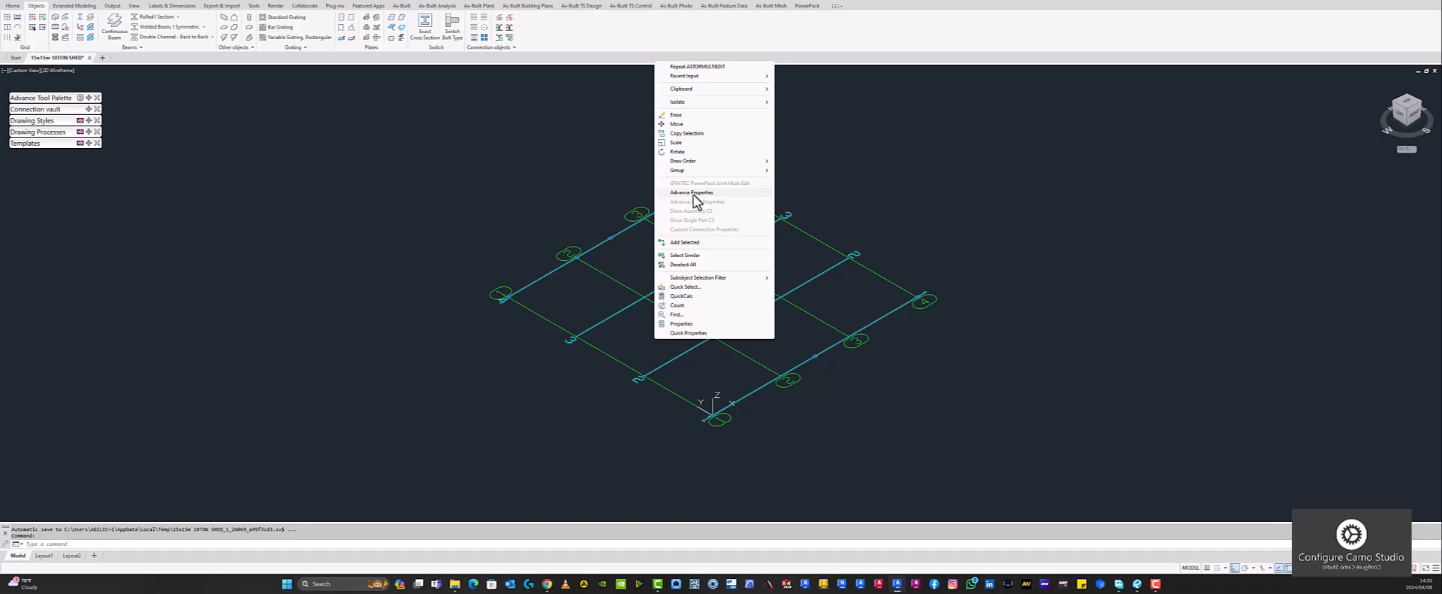
click(693, 193)
key(Escape)
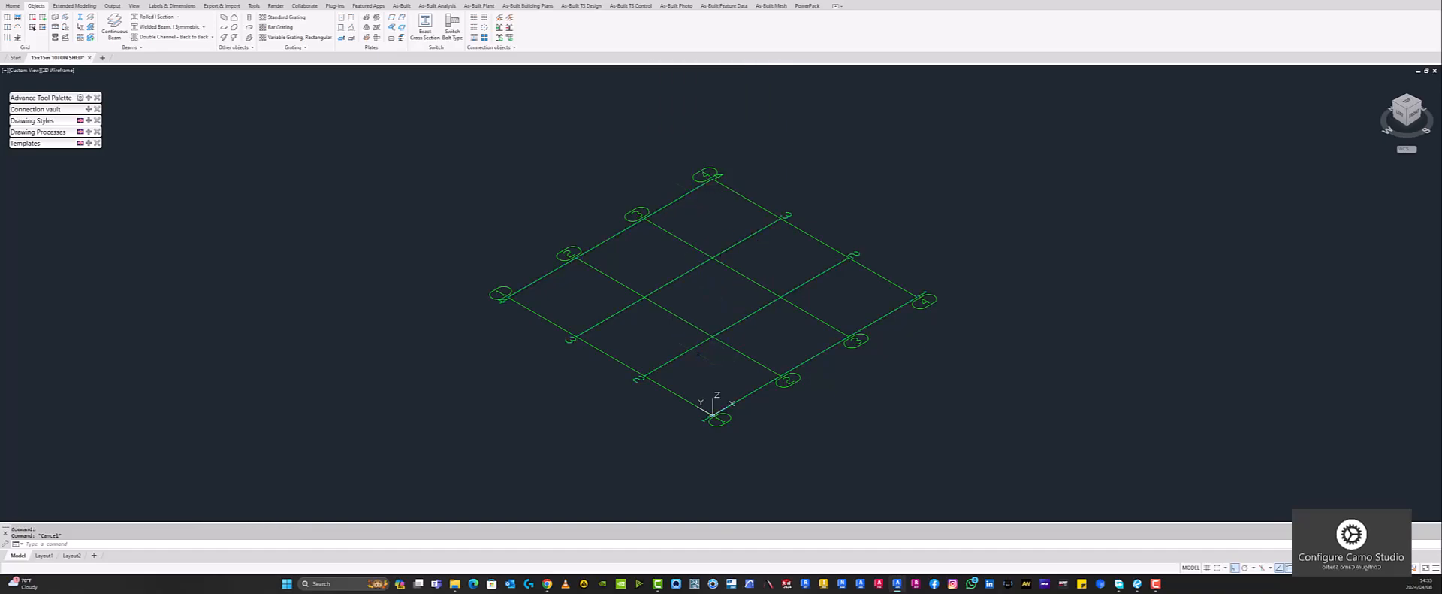
Give the grid lines parallel to the X axis an Edging balloon frame and capital-letter labels starting at A
double_click(583, 333)
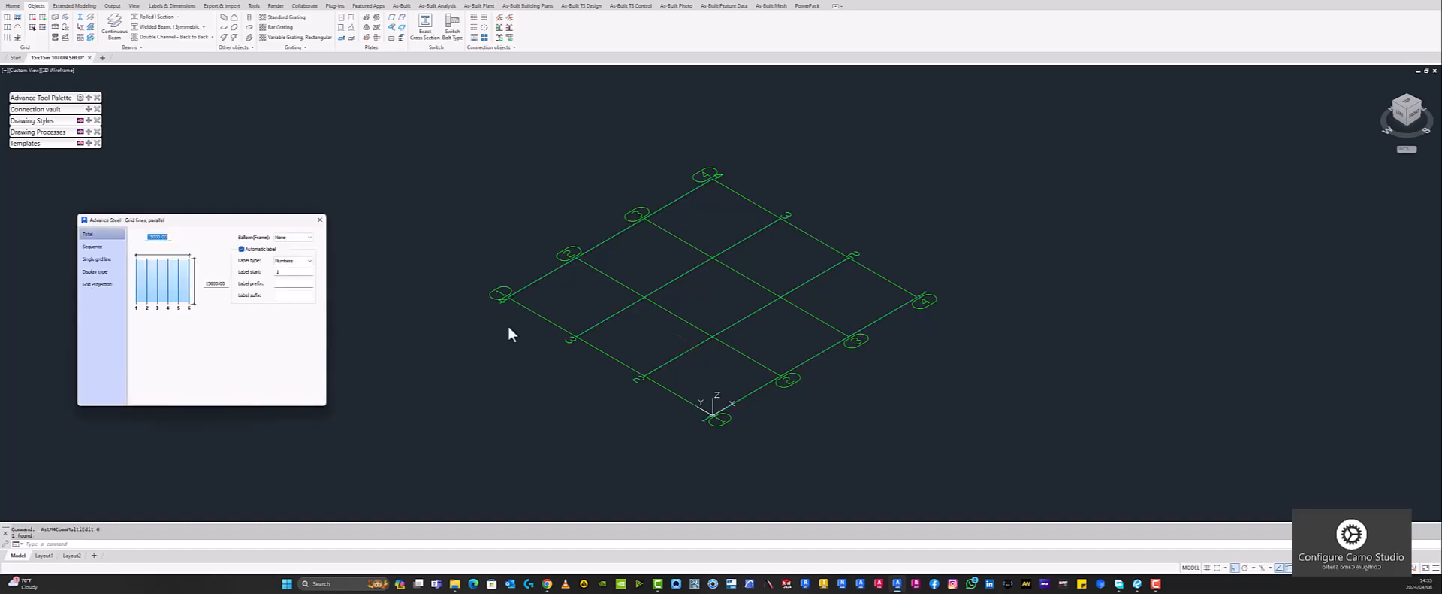
drag(197, 226, 229, 222)
click(325, 233)
click(323, 246)
click(325, 257)
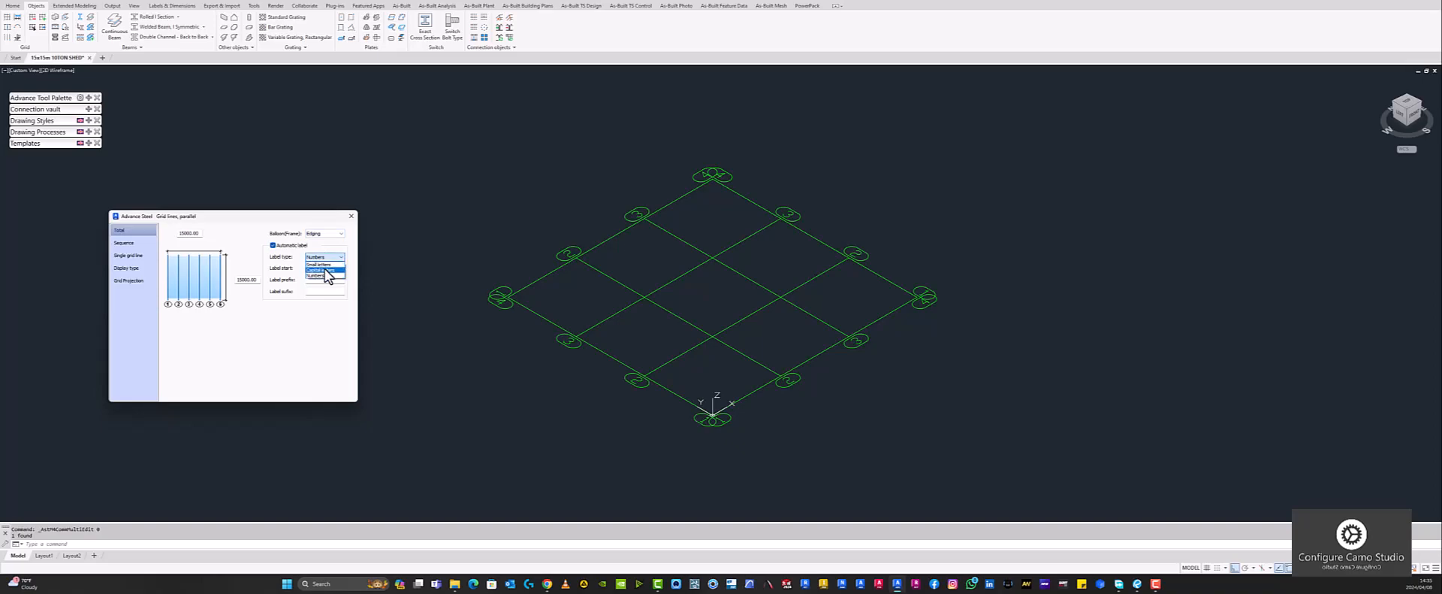
click(324, 270)
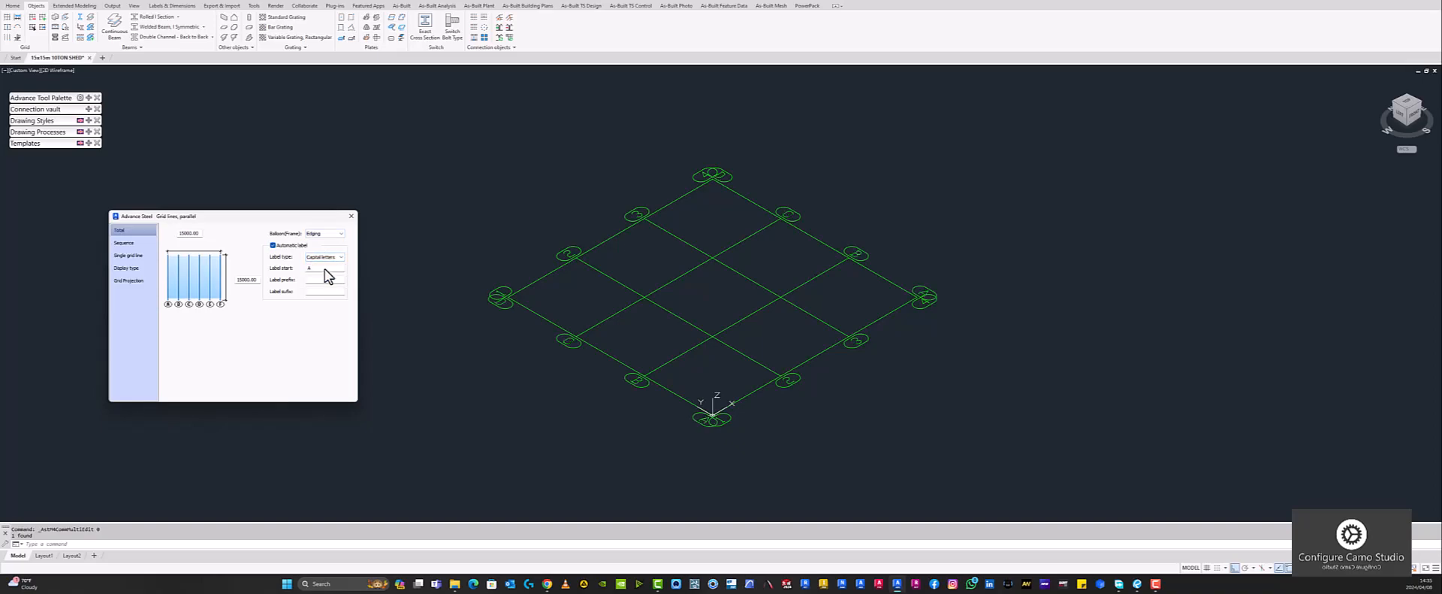
click(351, 217)
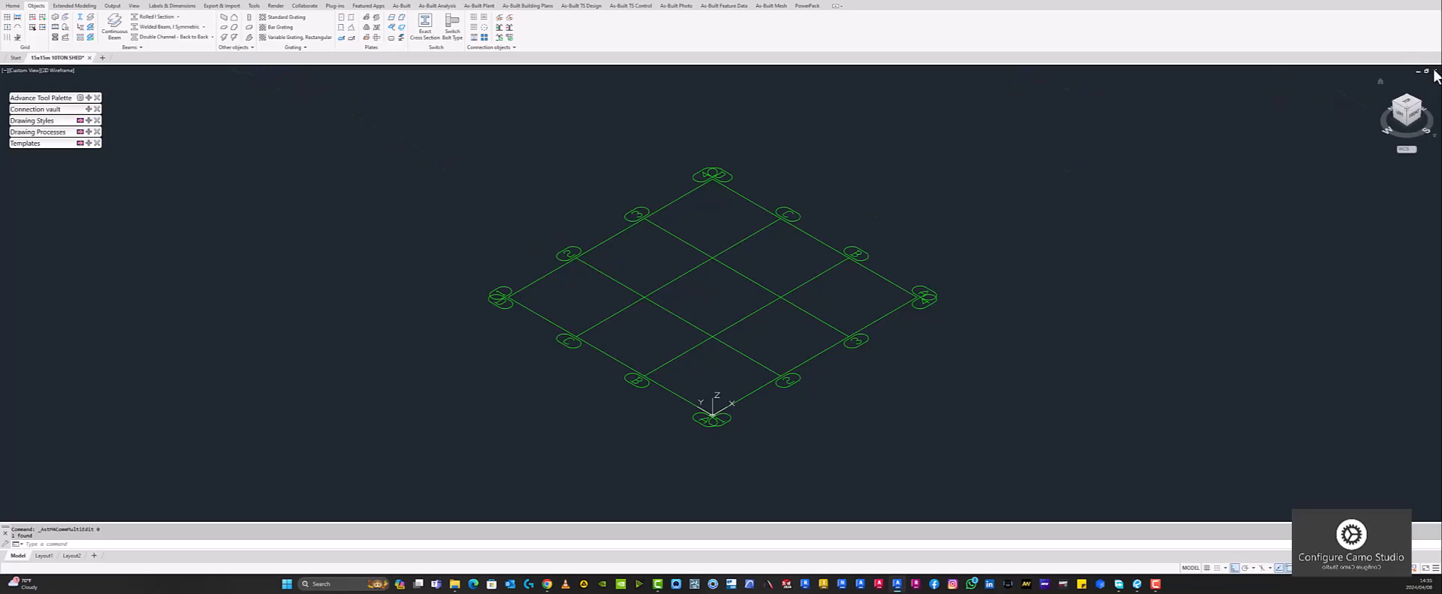
click(1380, 83)
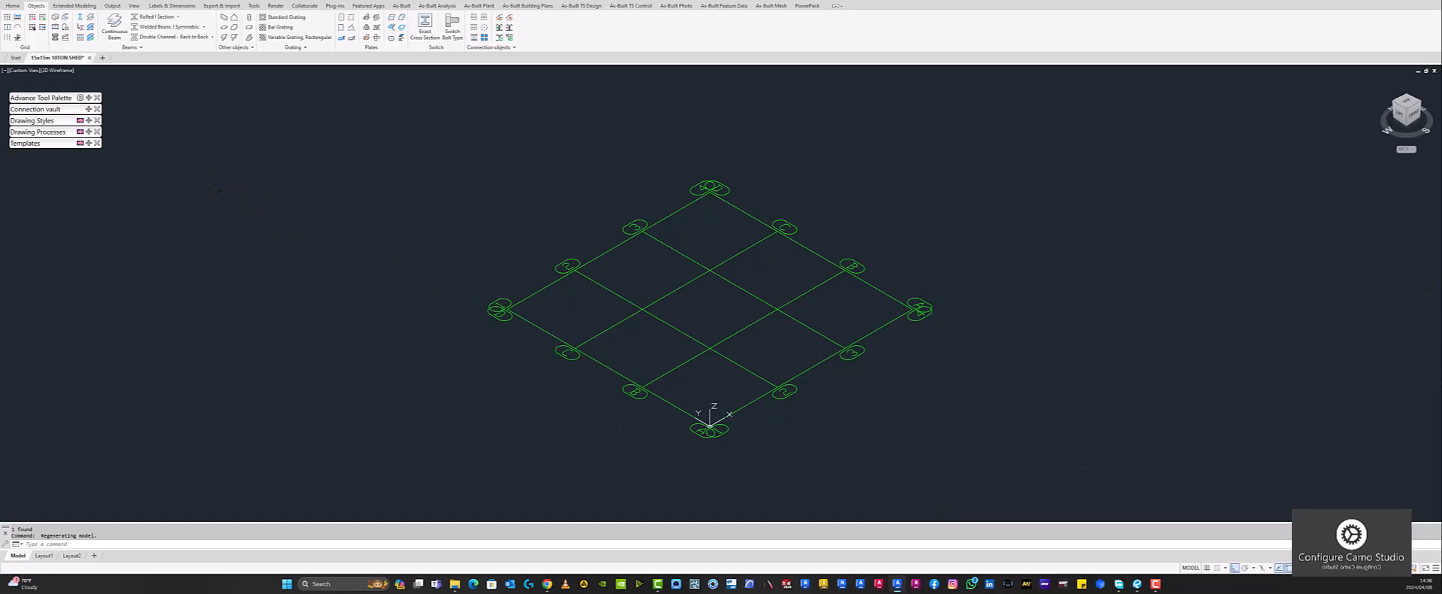
Place a vertical rolled I-section column 8310 mm high at grid intersection A1, at the origin
click(11, 6)
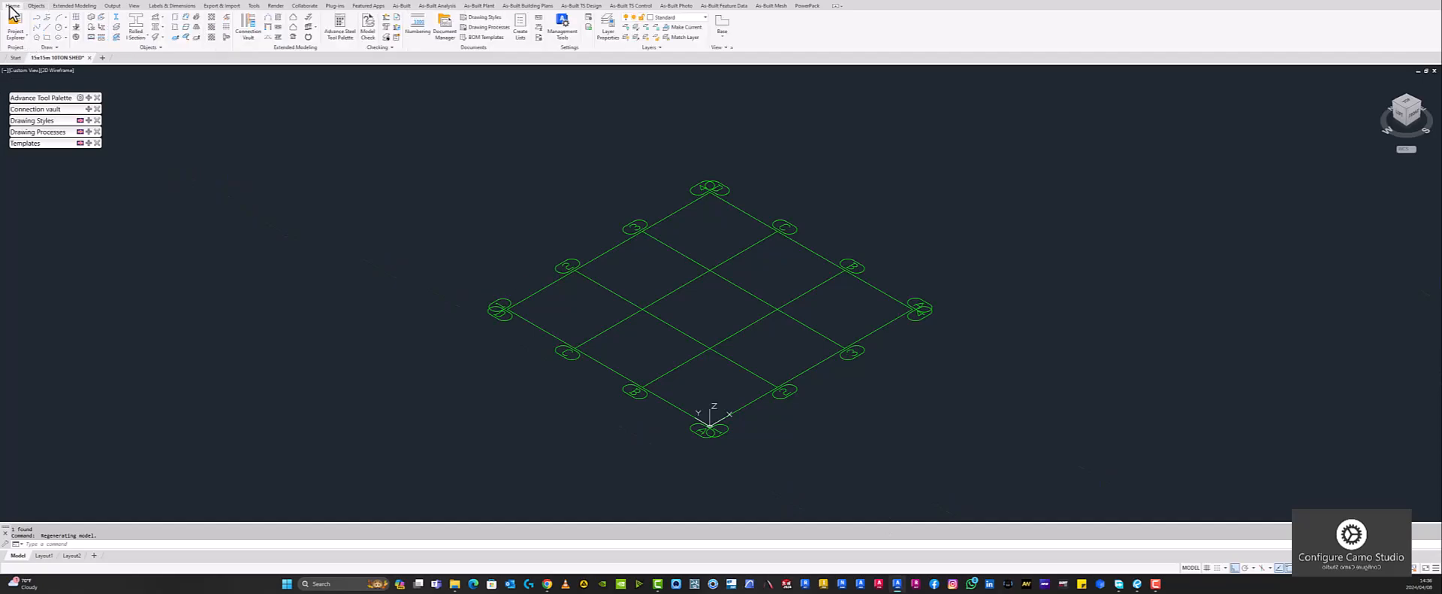
click(147, 37)
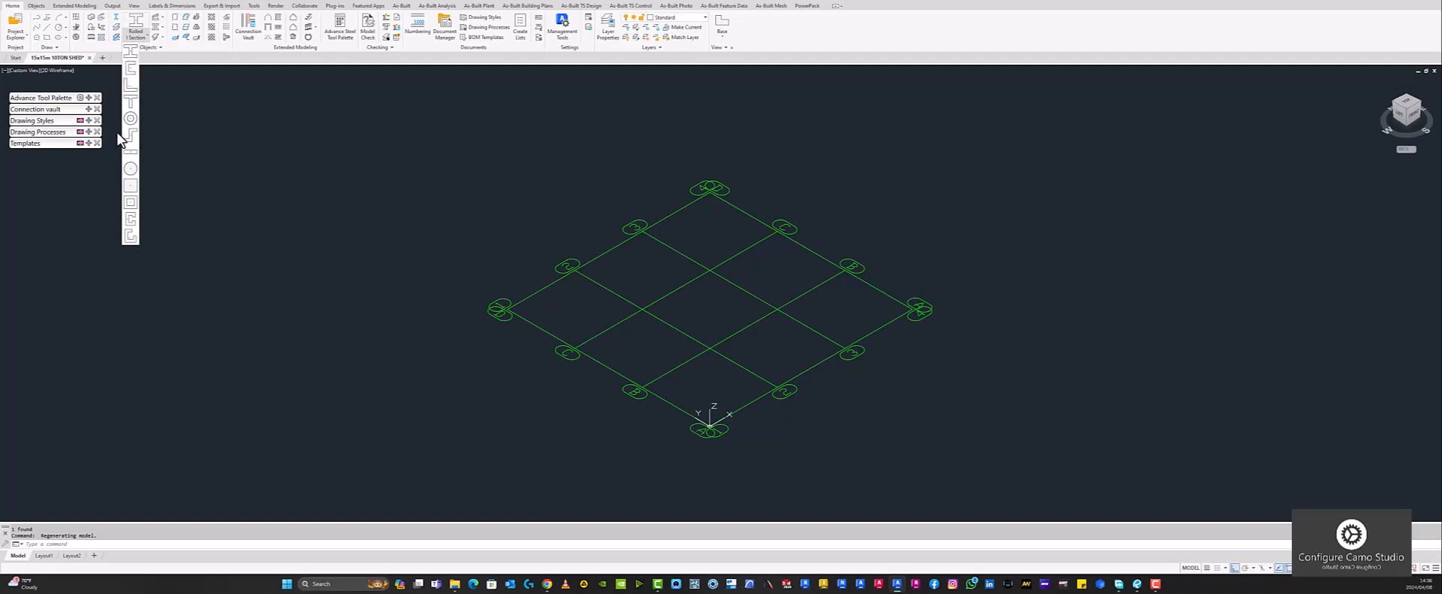
click(133, 53)
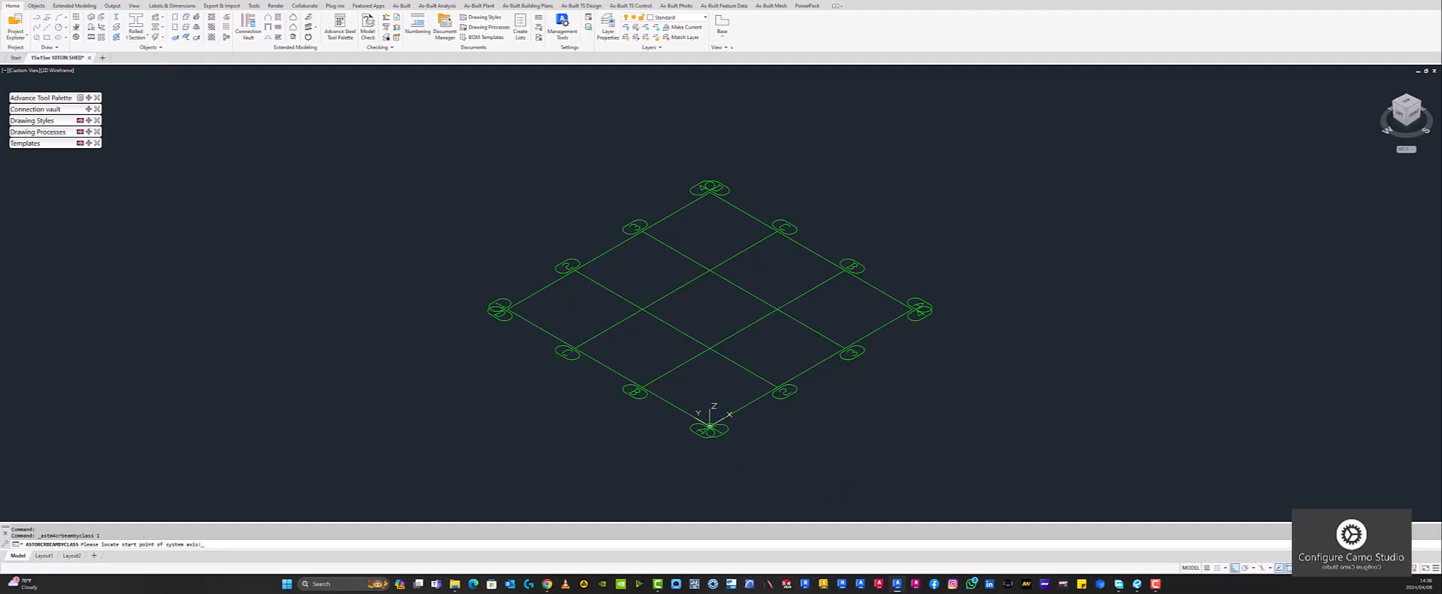
scroll(710, 426, up, 4)
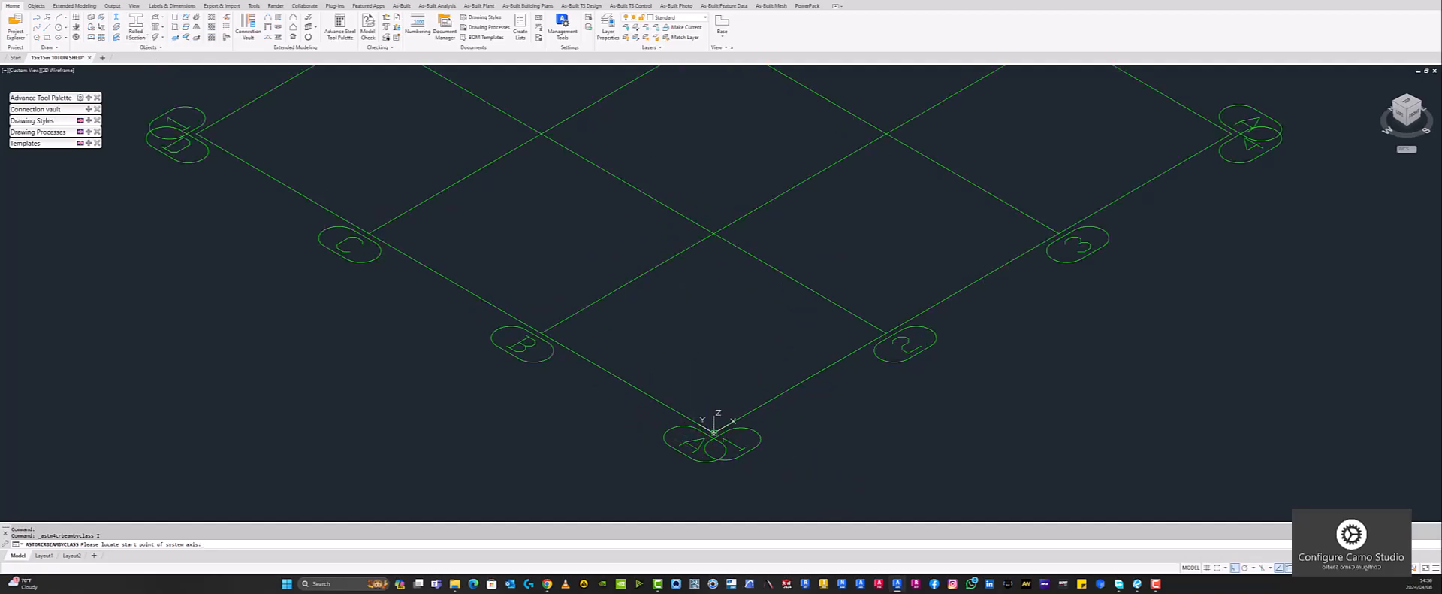
click(714, 433)
scroll(713, 433, down, 5)
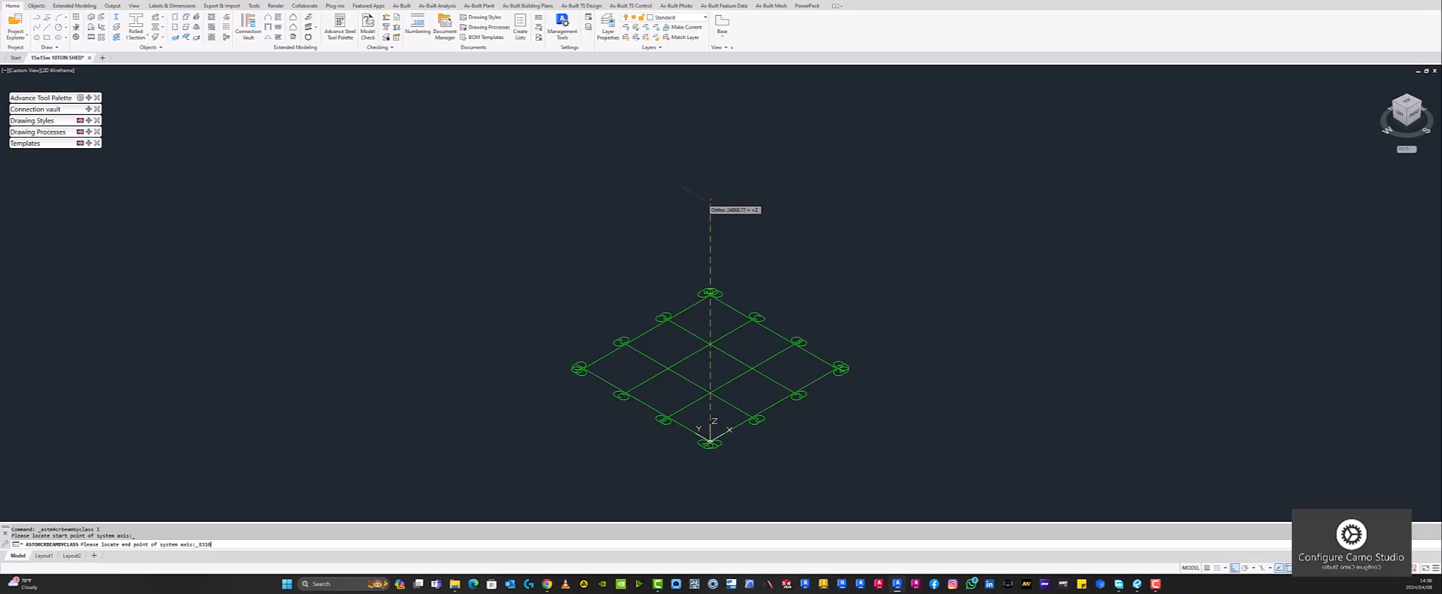
key(Return)
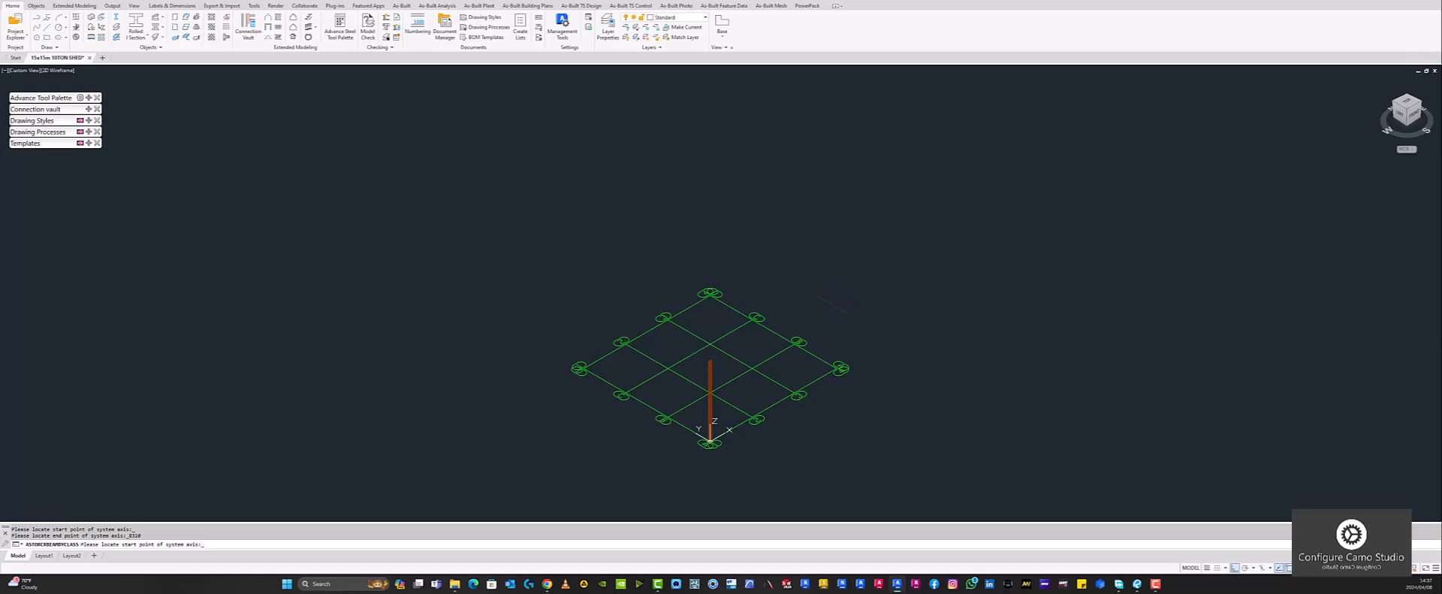
Place a second vertical I-section column 8310 mm high at grid intersection A4 and finish the beam command
scroll(836, 379, up, 6)
click(842, 329)
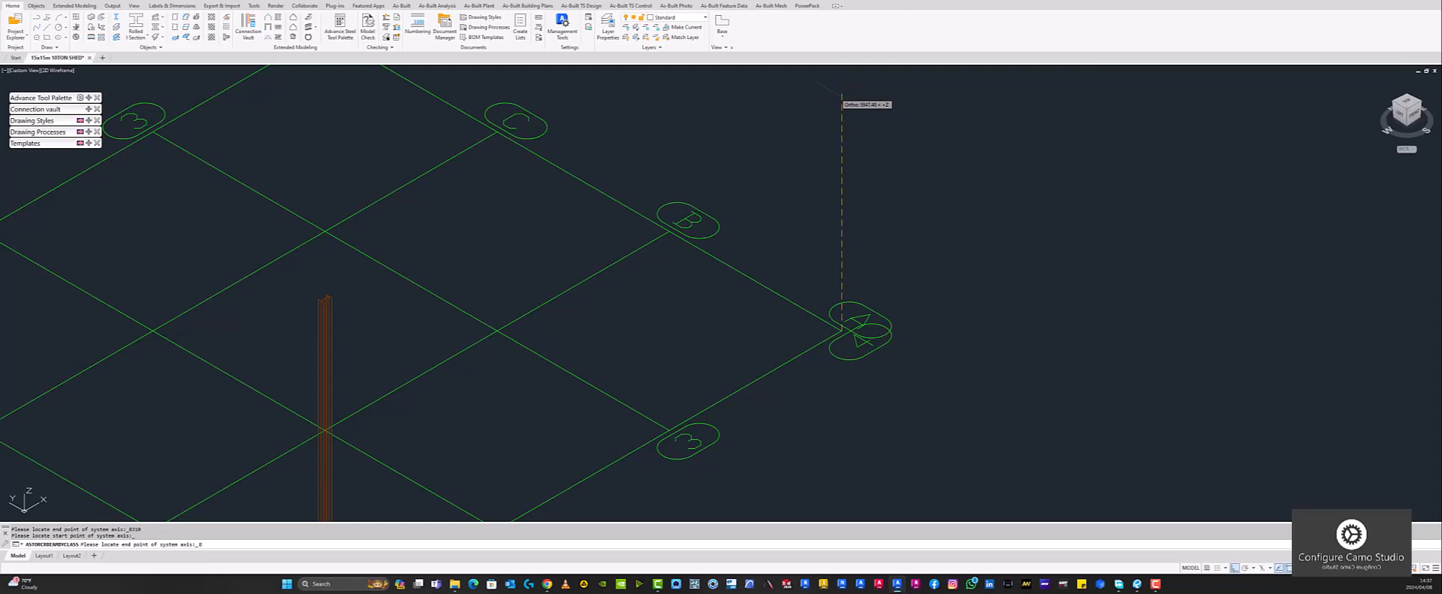
text(8310)
key(Return)
scroll(823, 252, down, 4)
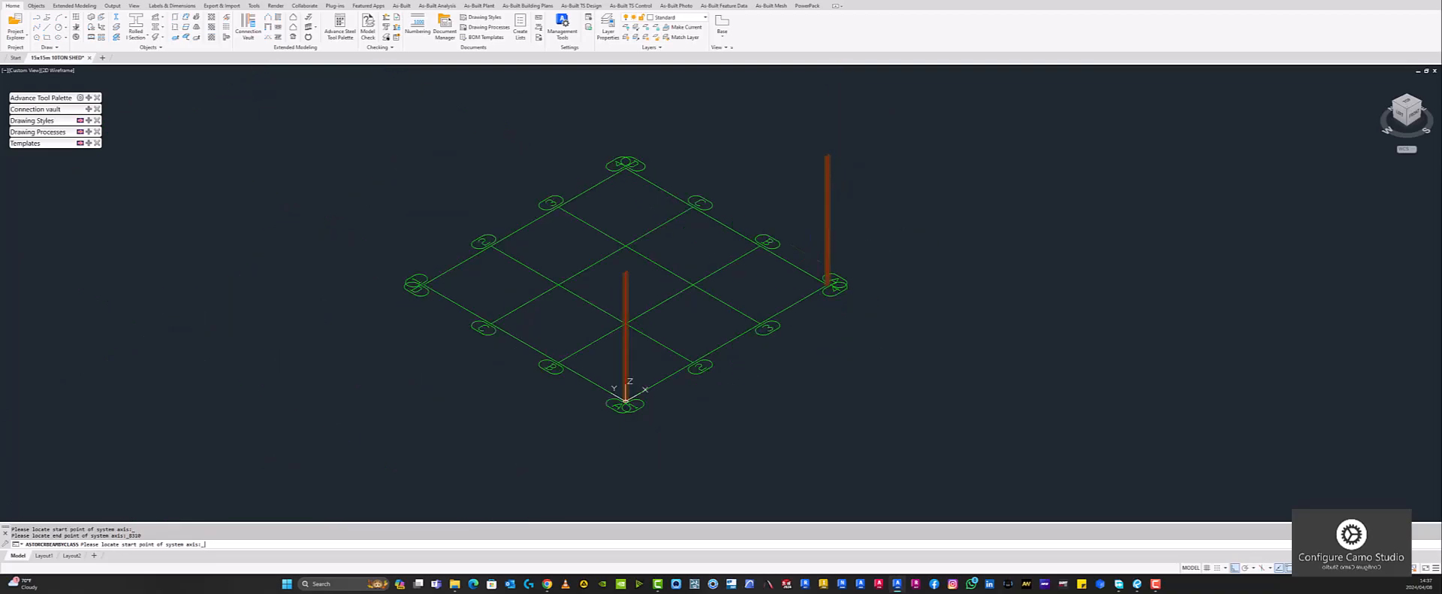
key(Escape)
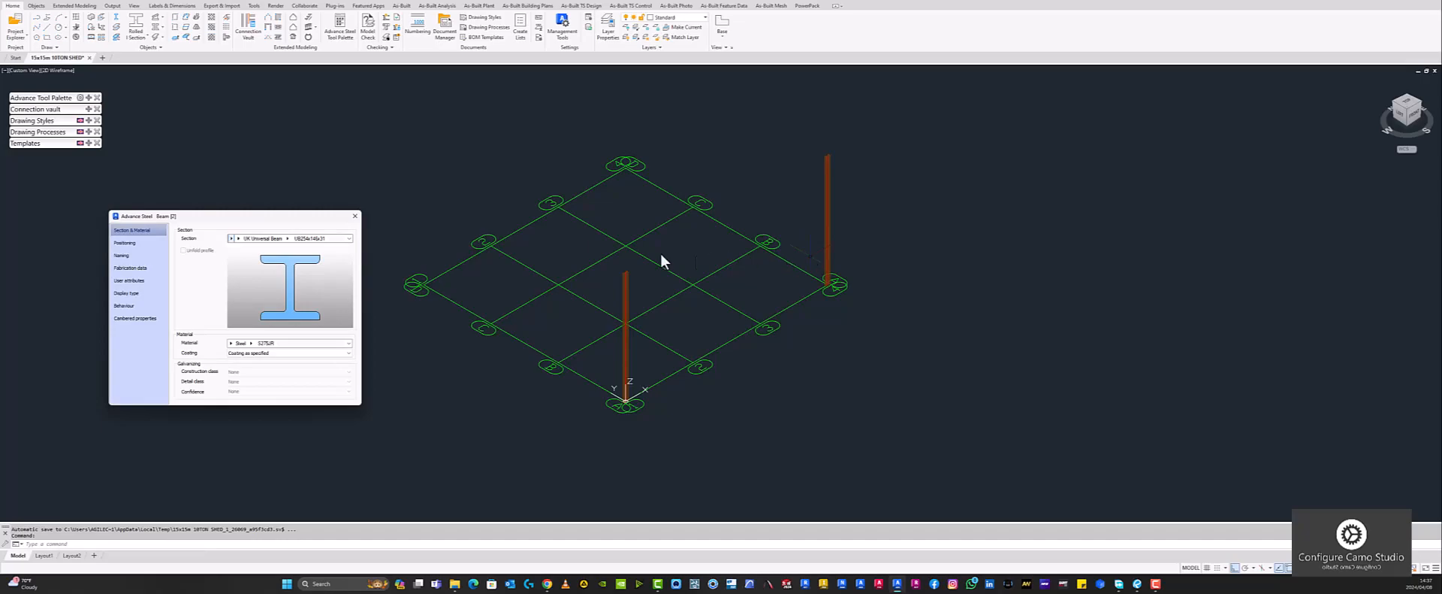
Switch to the general arrangement PDF and draw a rectangle markup around column mark A on Elevation on Grid Line 5
drag(308, 219, 330, 200)
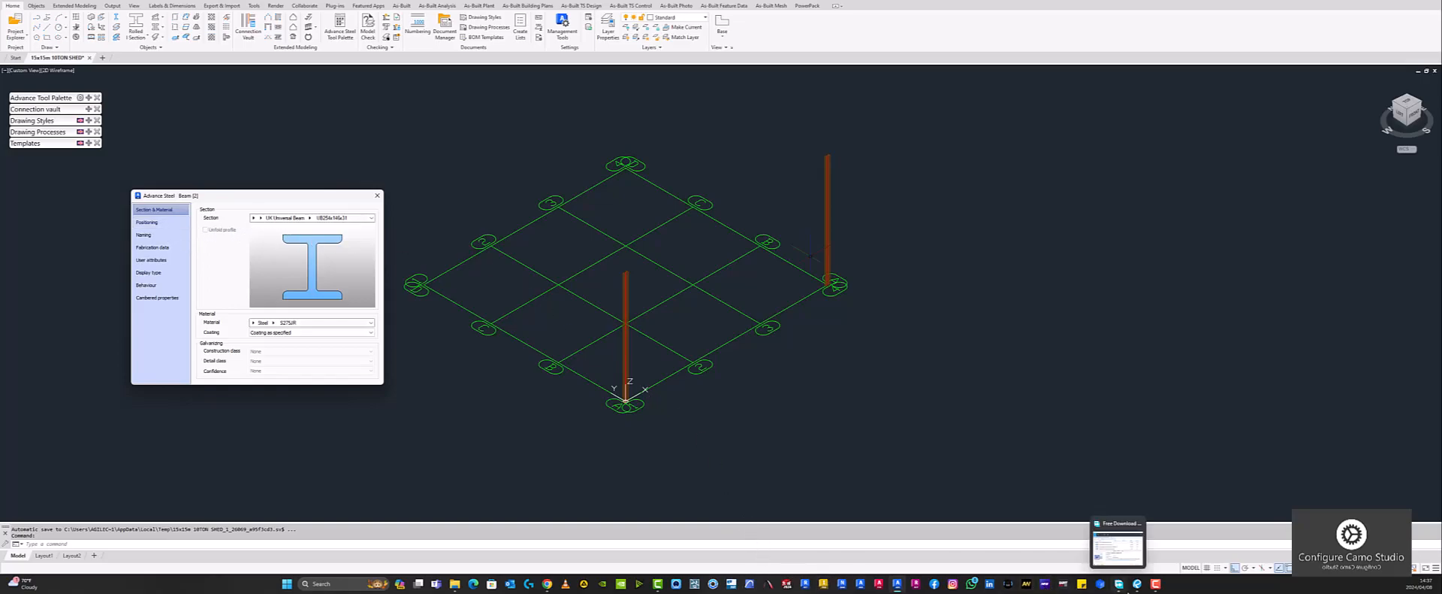
click(1136, 586)
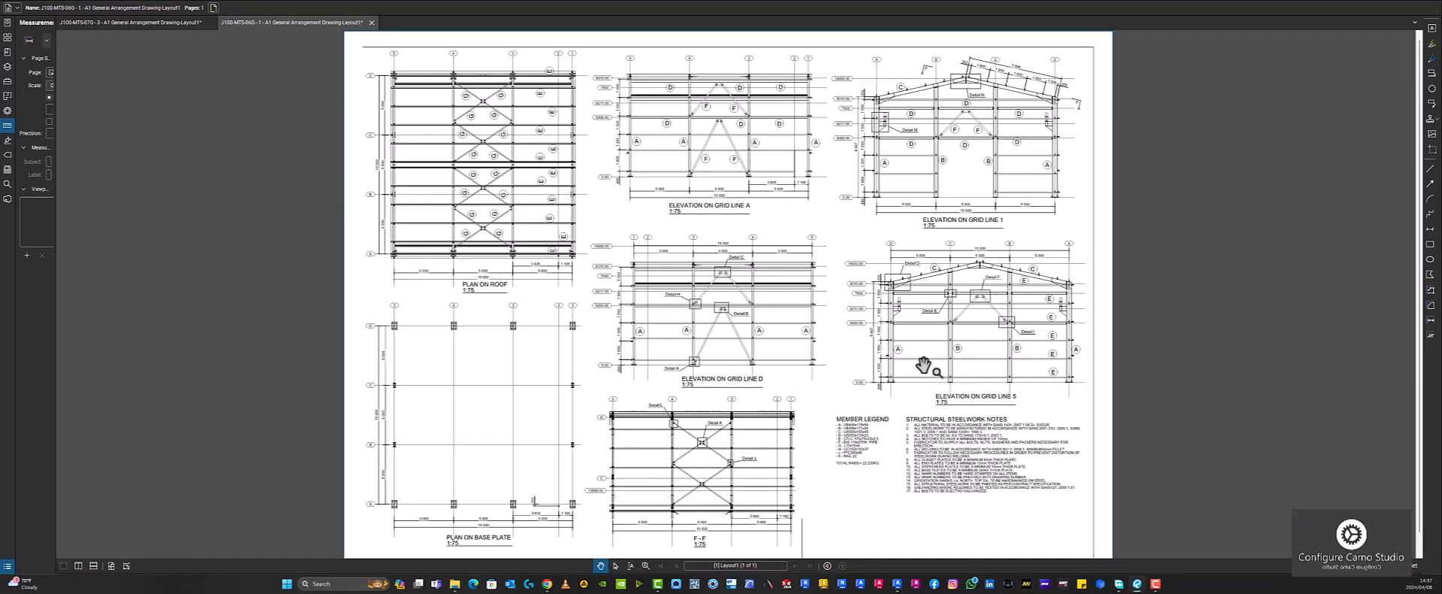
scroll(894, 345, up, 5)
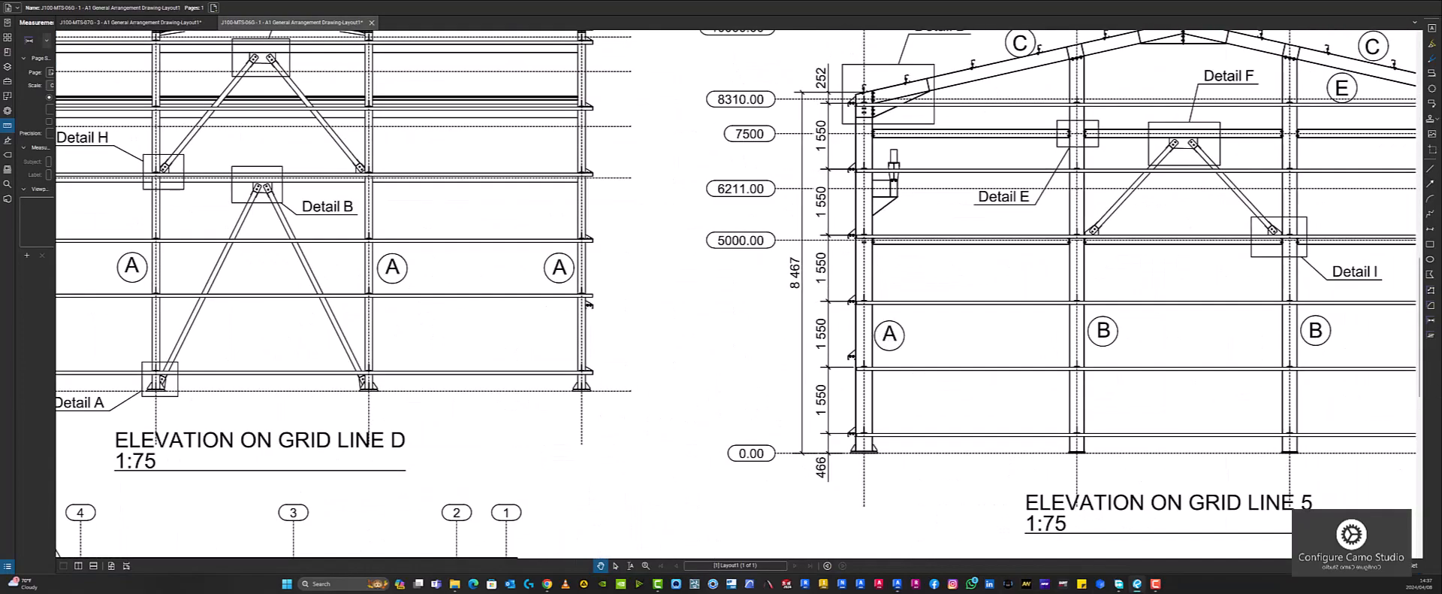
click(1430, 244)
drag(926, 361, 843, 308)
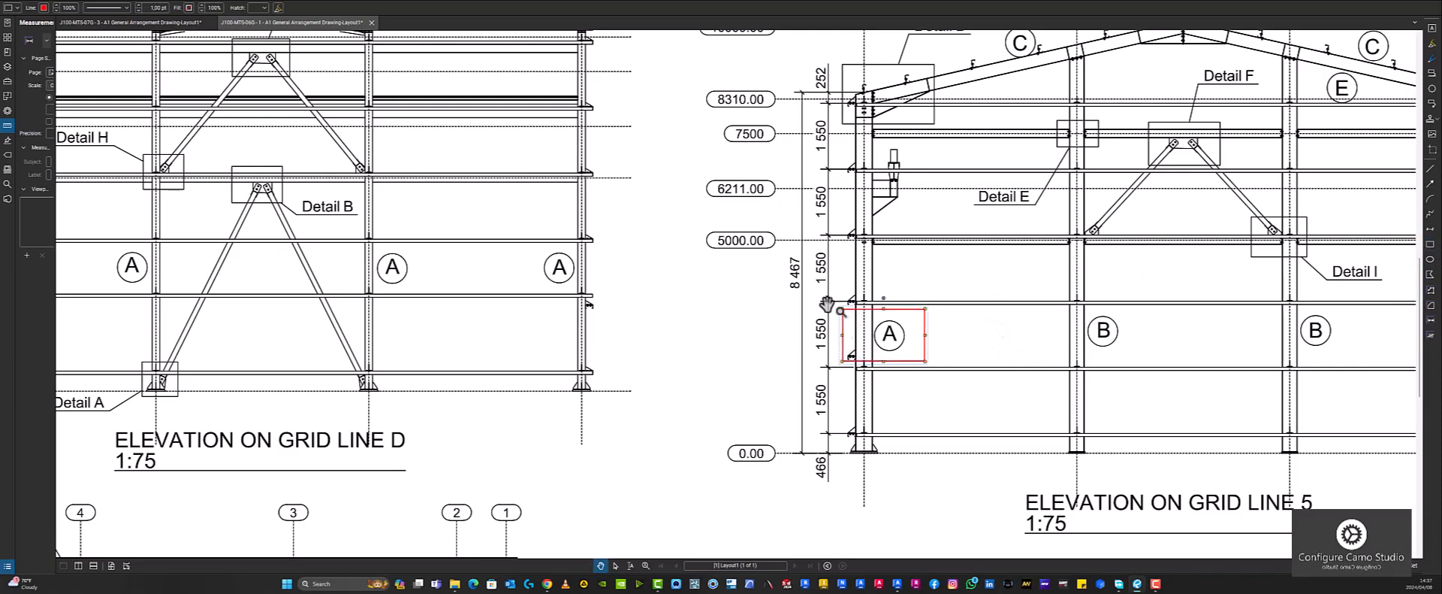
Box the member A entry, UB406x178x54, in the Member Legend with a rectangle markup and return to Advance Steel
scroll(843, 308, down, 5)
scroll(742, 364, up, 10)
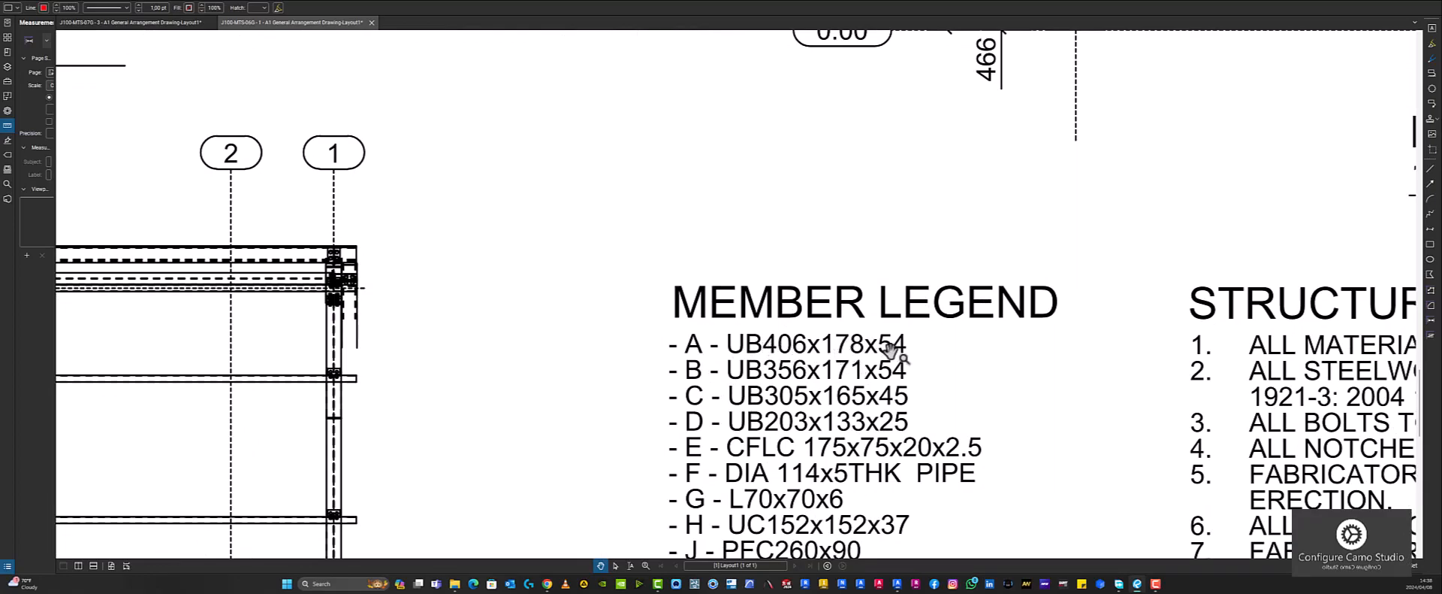
click(1431, 244)
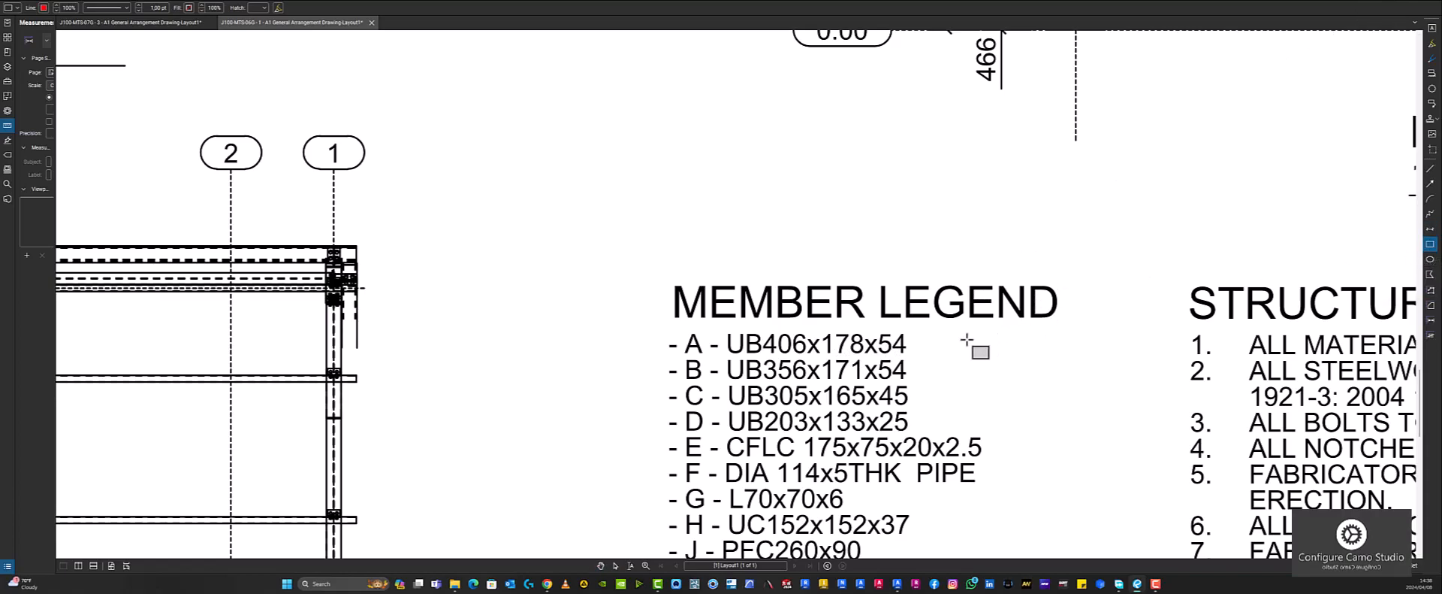
drag(919, 355, 667, 328)
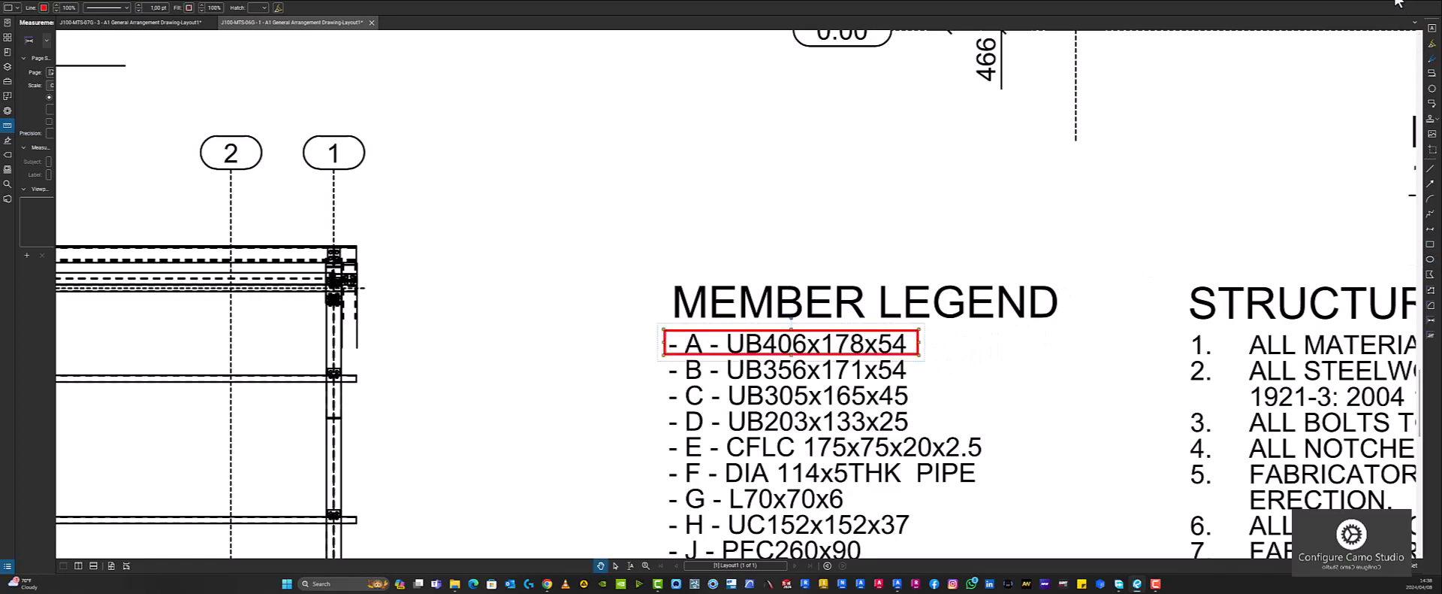
click(1397, 2)
Change the section class of the two columns to SA-UB from the full list of I-section catalogues
drag(236, 200, 279, 211)
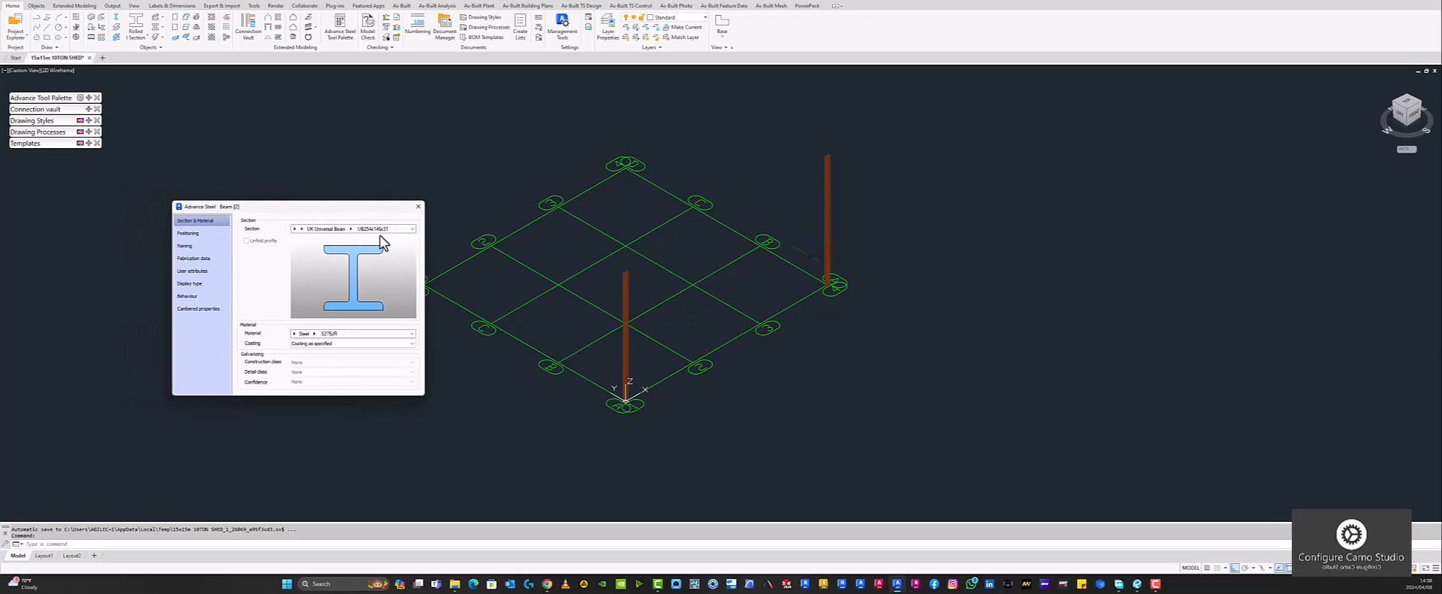
click(295, 229)
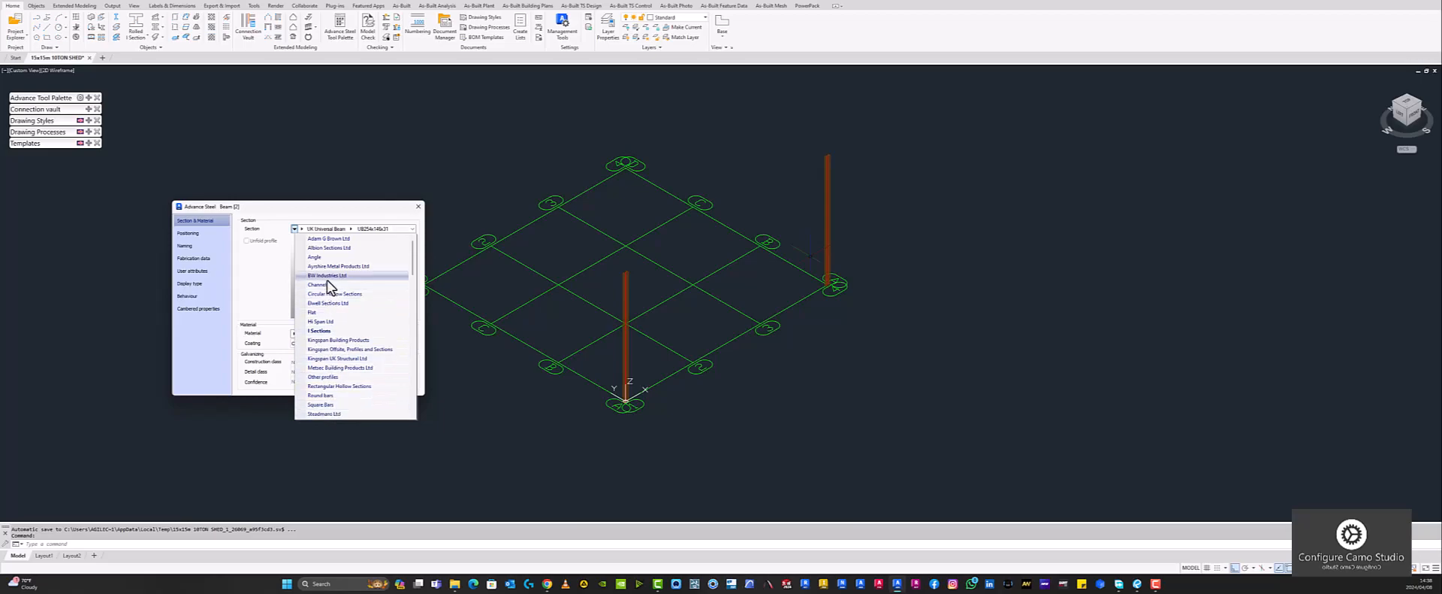
click(302, 229)
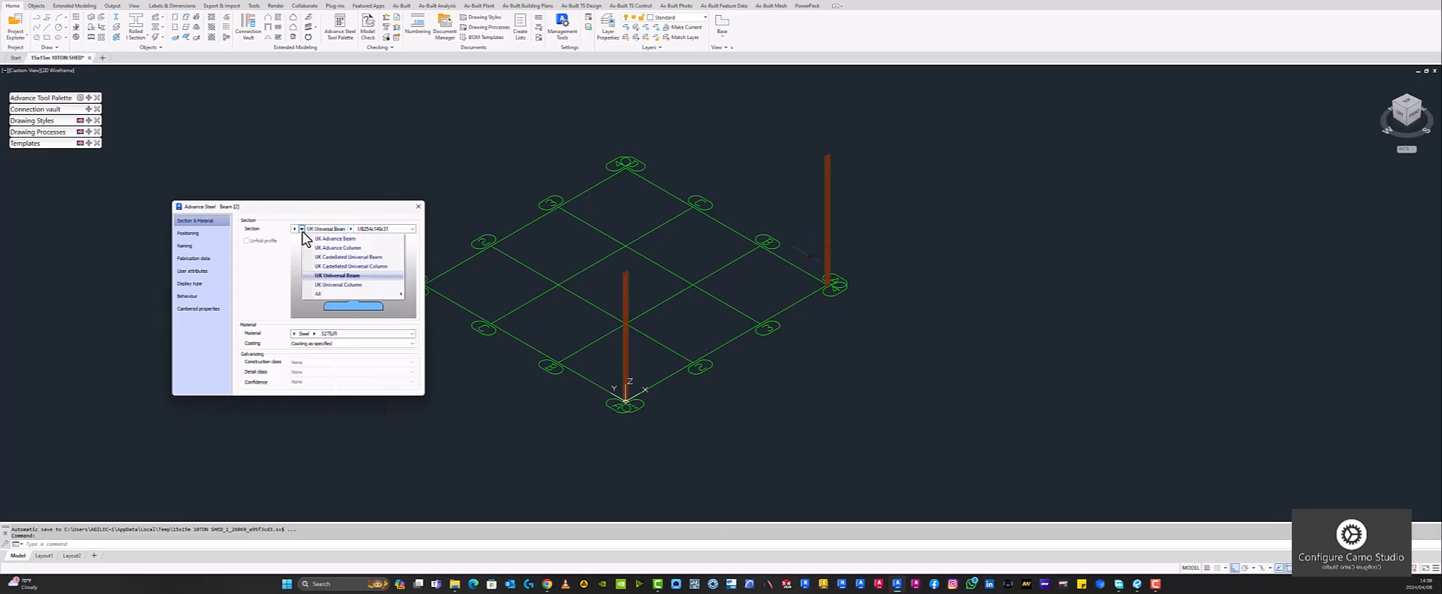
mouse_move(320, 295)
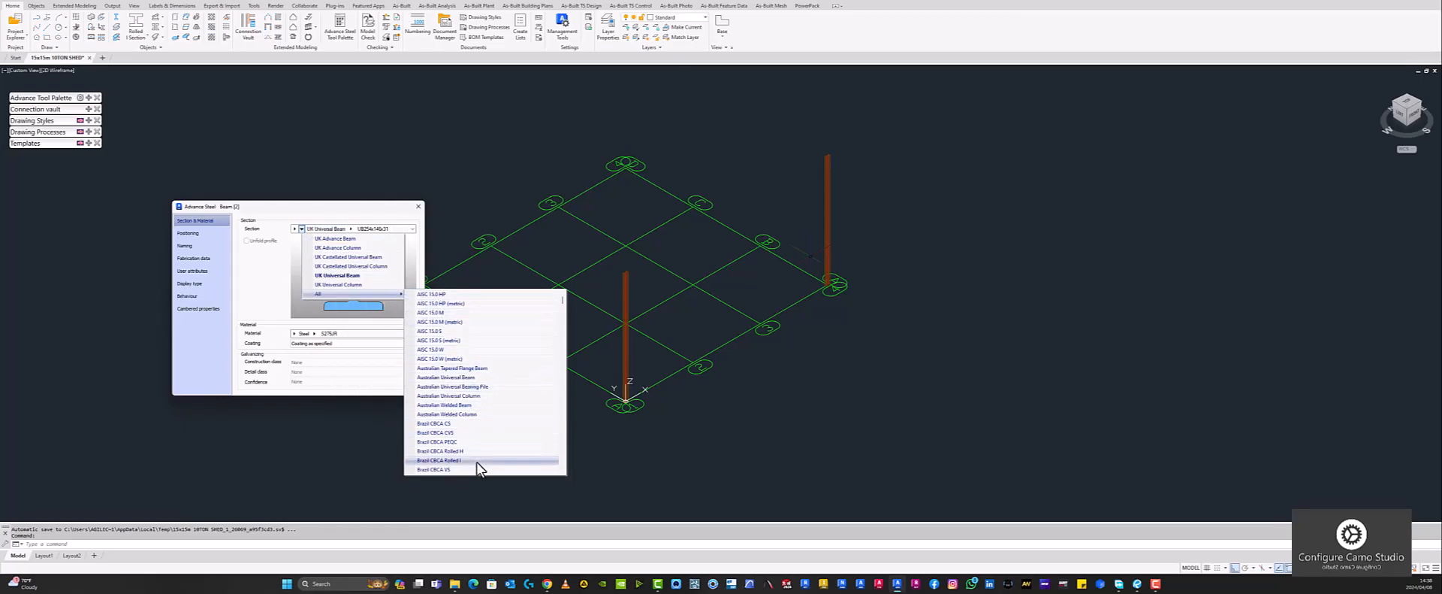
scroll(458, 421, down, 10)
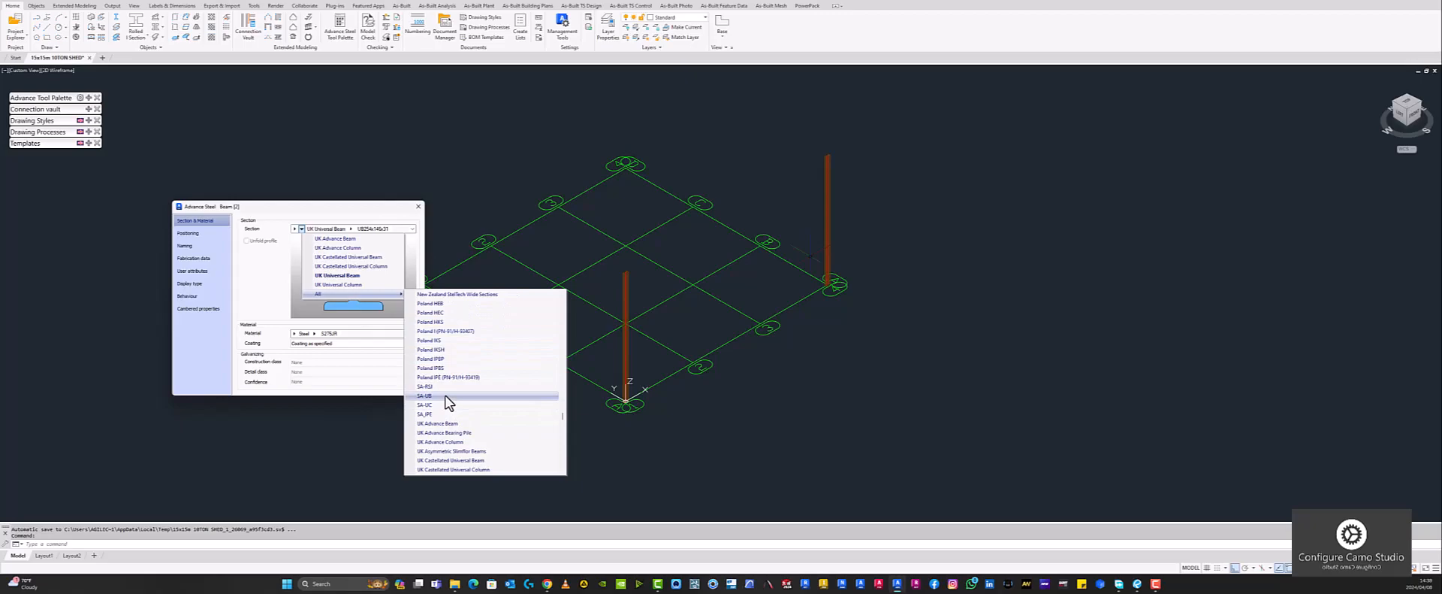
click(444, 395)
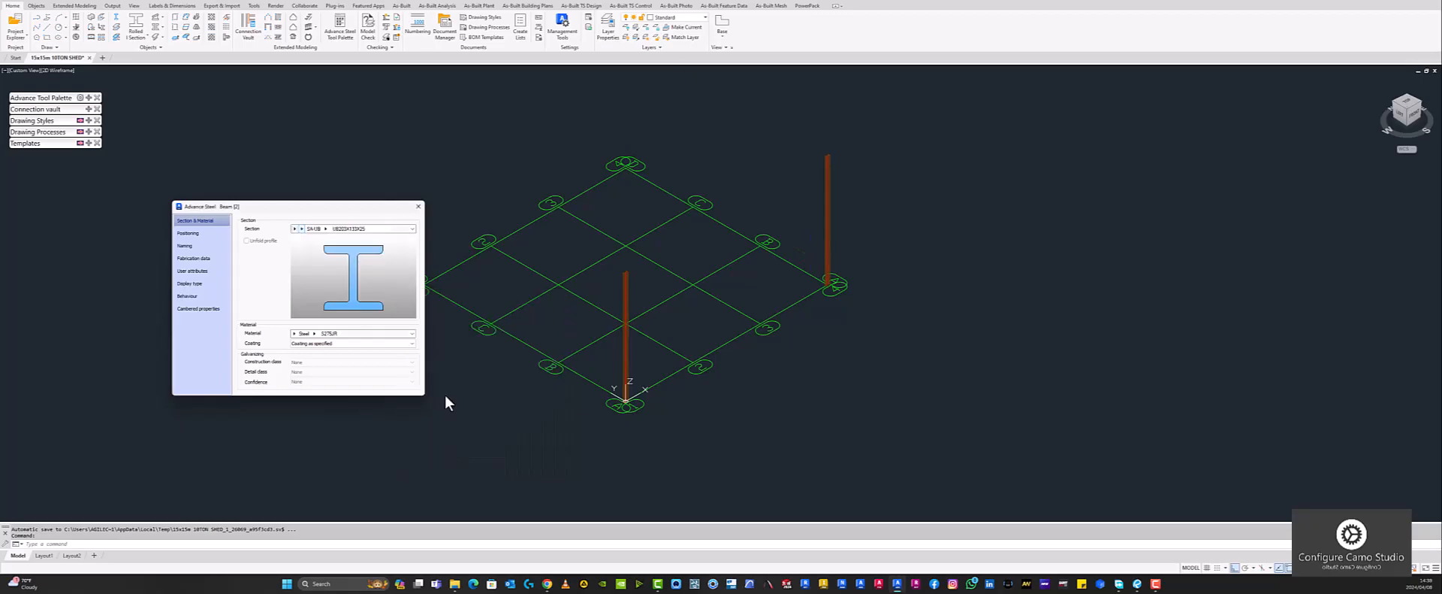
Set the section size of both columns to UB406X178X54
click(326, 228)
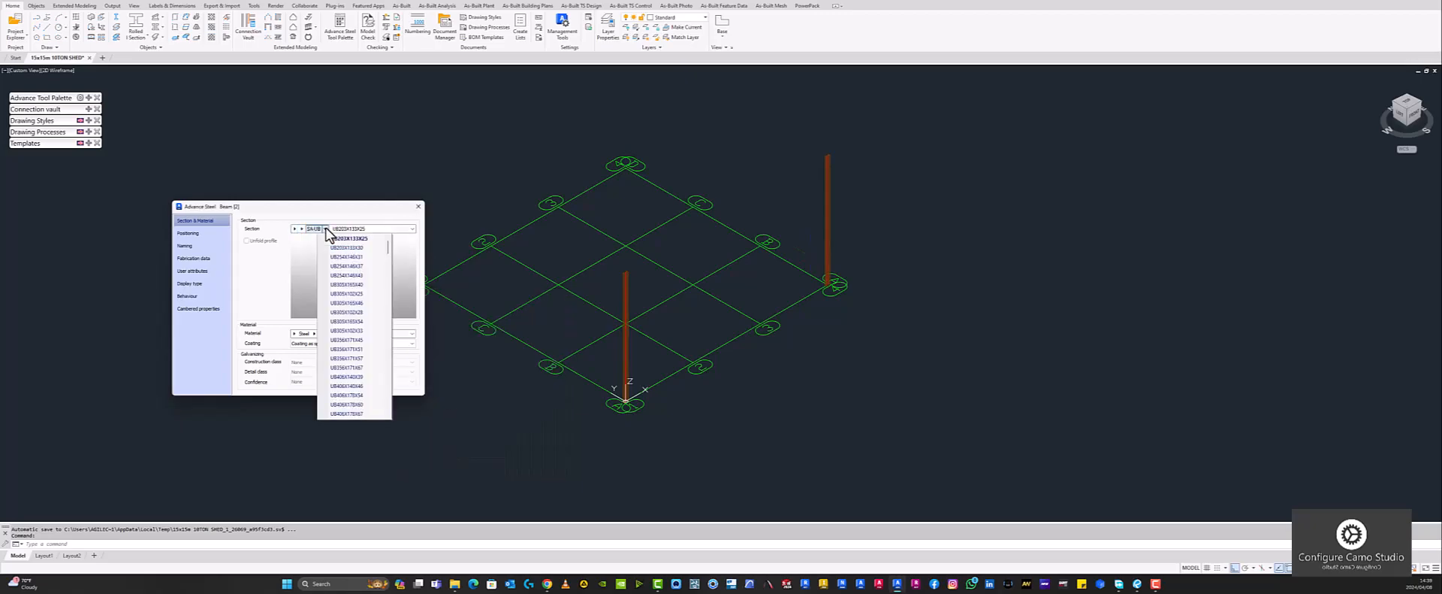
click(326, 227)
click(326, 227)
scroll(358, 368, down, 2)
click(353, 350)
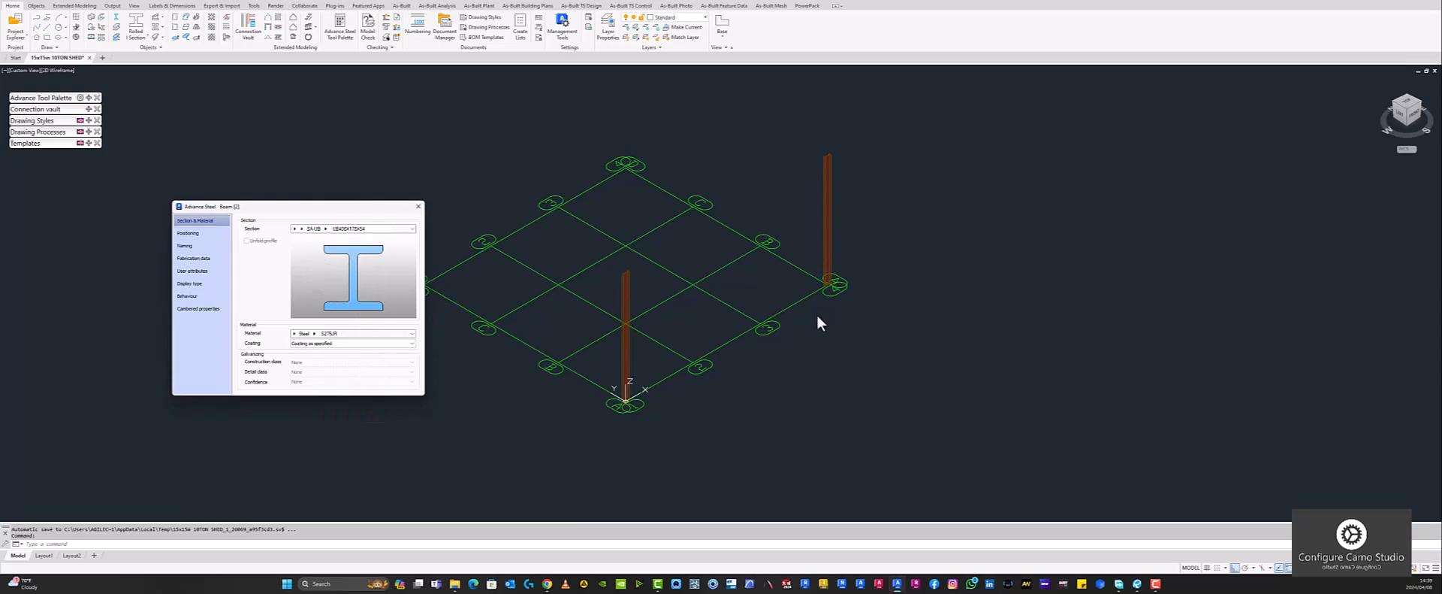
scroll(830, 278, up, 8)
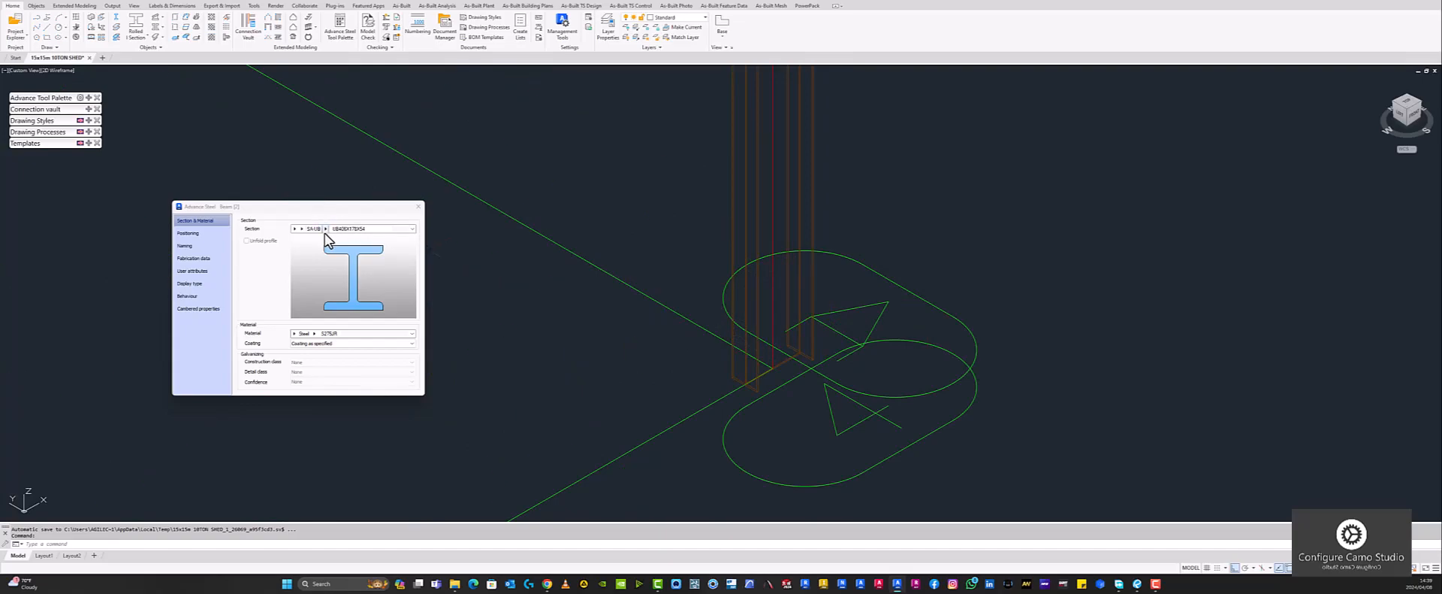
Set the columns' steel grade to S355JR and their coating to Painted
click(315, 334)
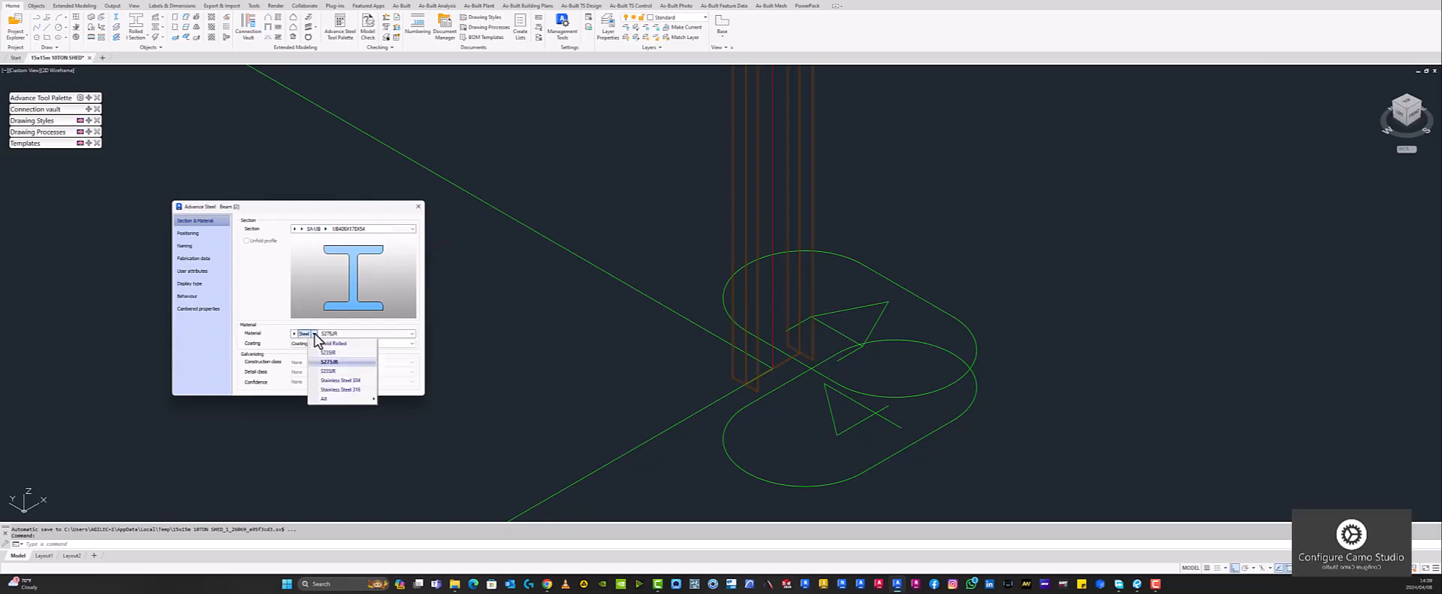
click(328, 371)
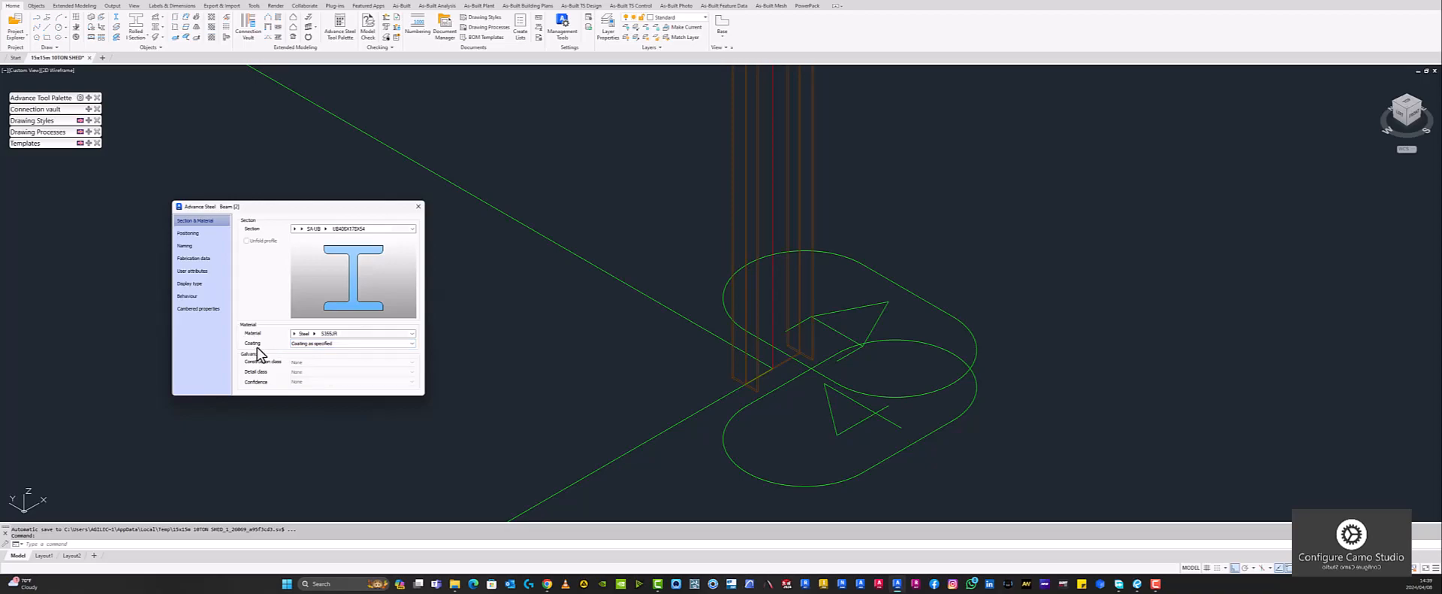
click(327, 343)
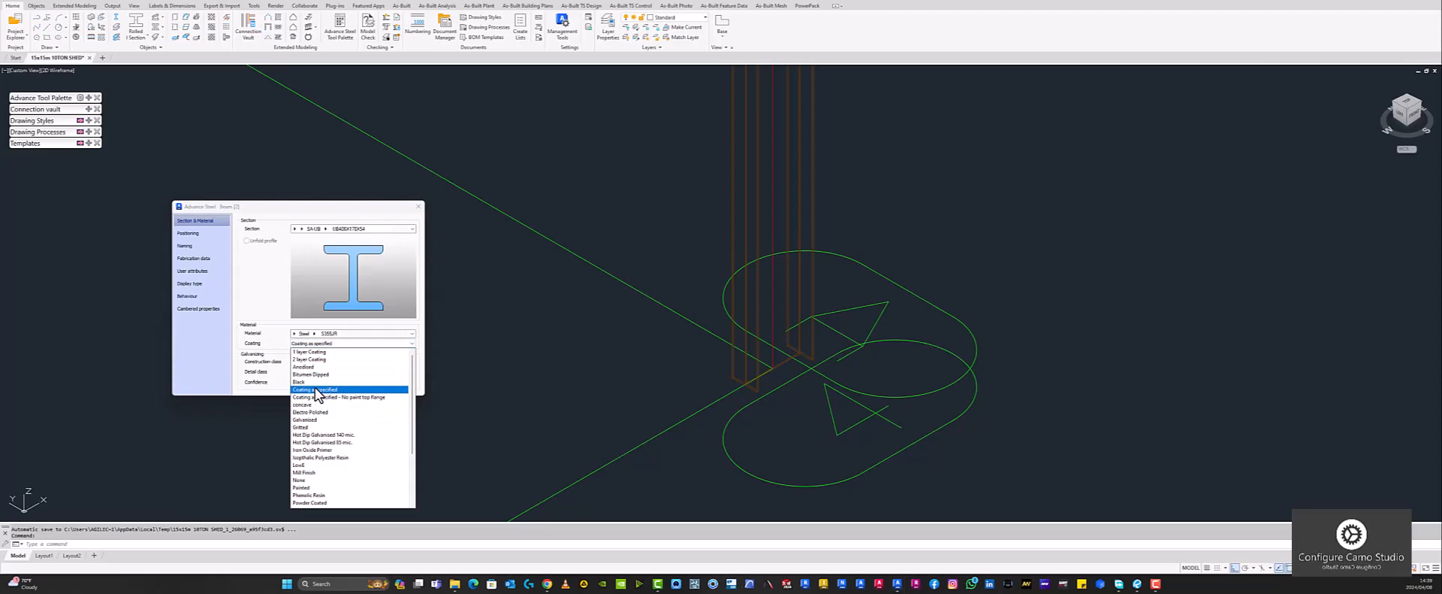
click(311, 487)
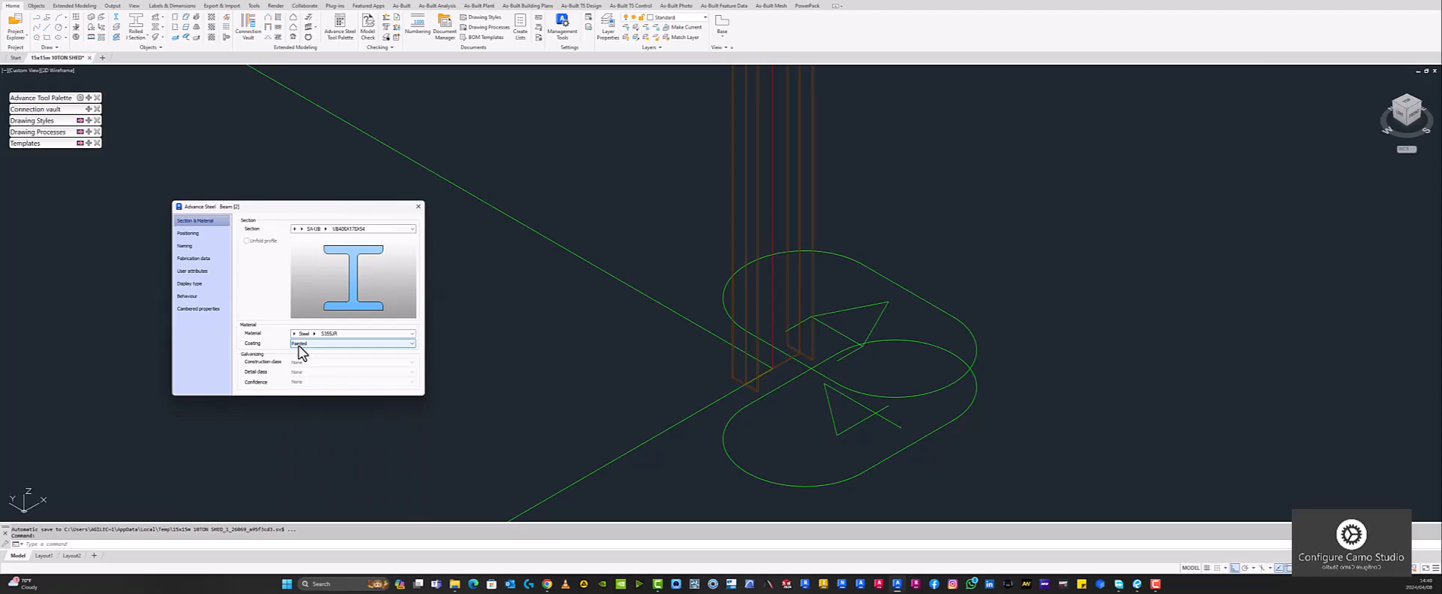
Set the offset reference point of both columns to the centre of the section so they sit centred on the grid intersections
click(214, 233)
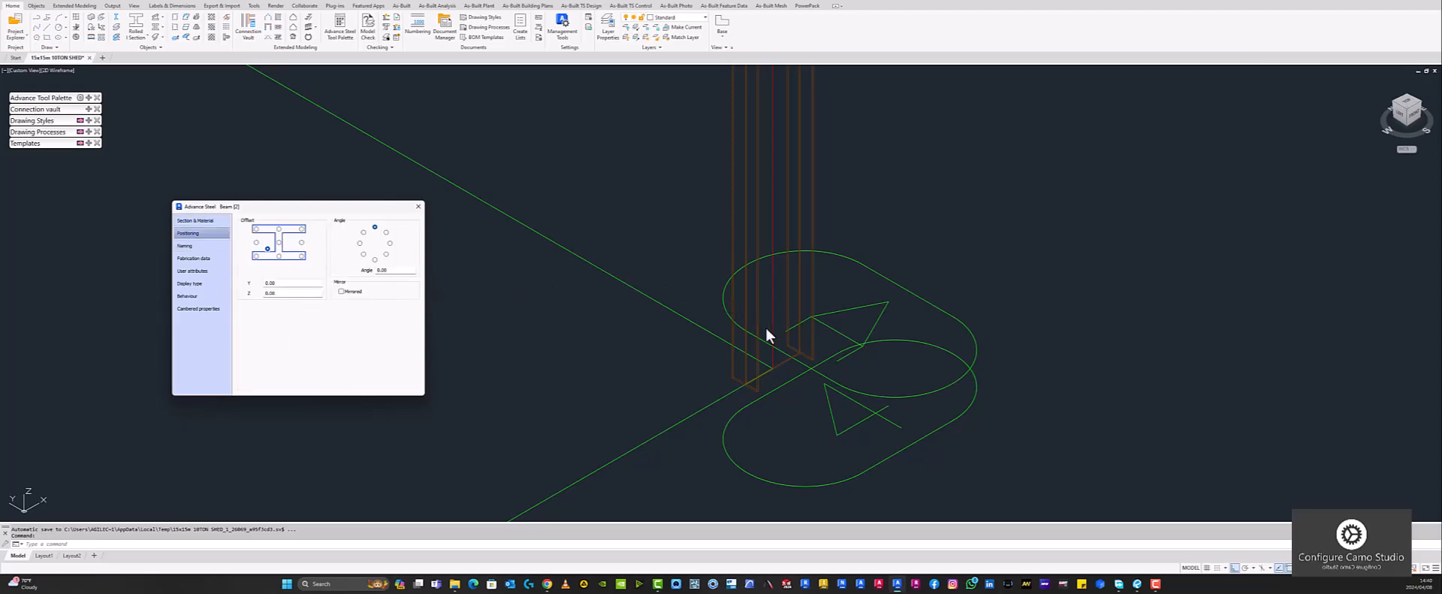
scroll(783, 177, up, 5)
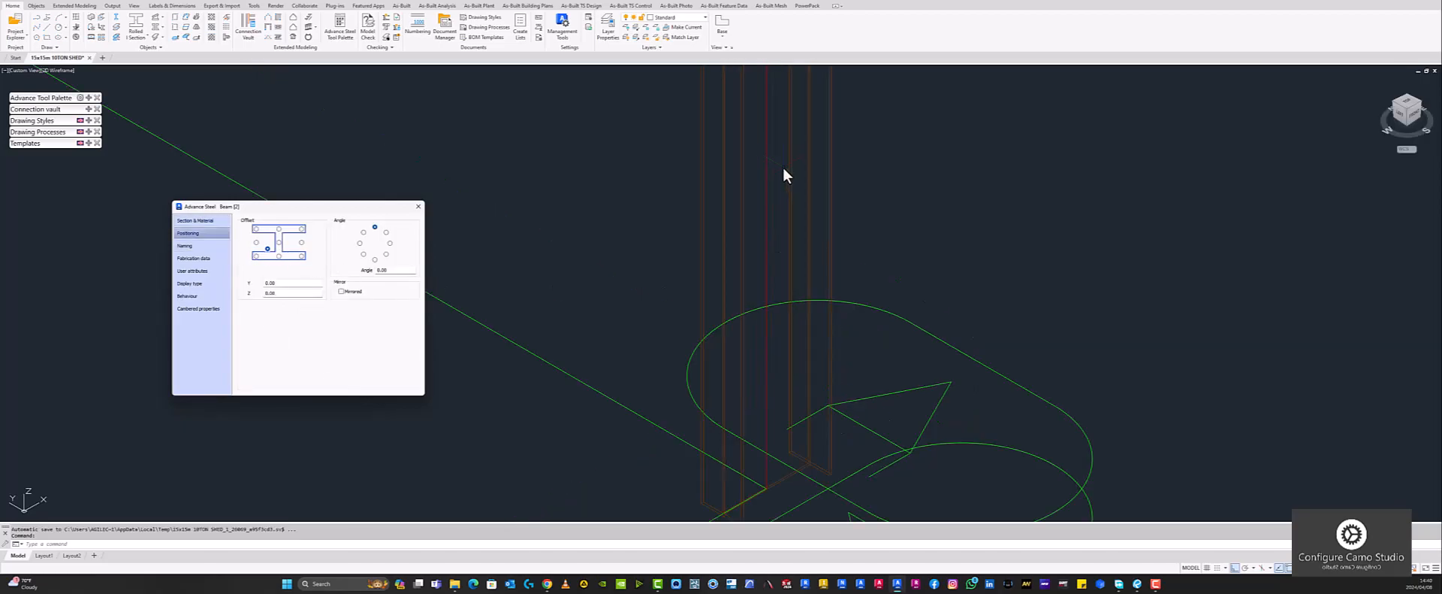
click(782, 177)
scroll(777, 173, down, 5)
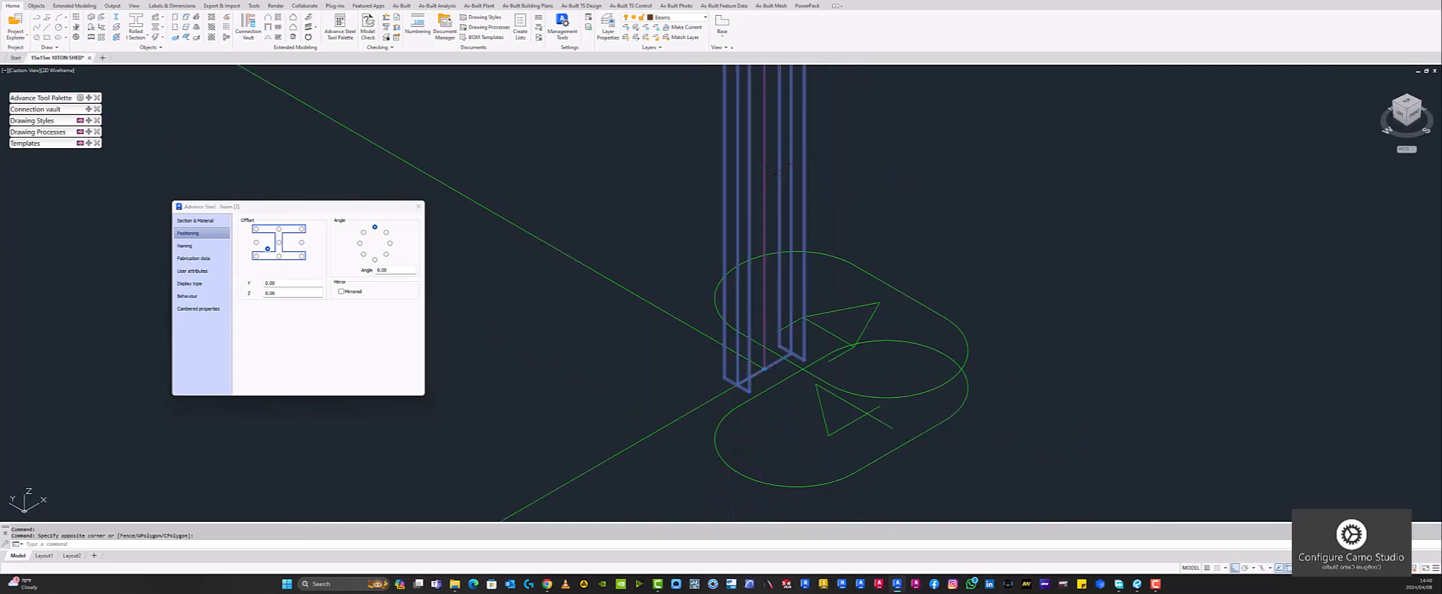
scroll(763, 329, up, 2)
scroll(749, 413, up, 3)
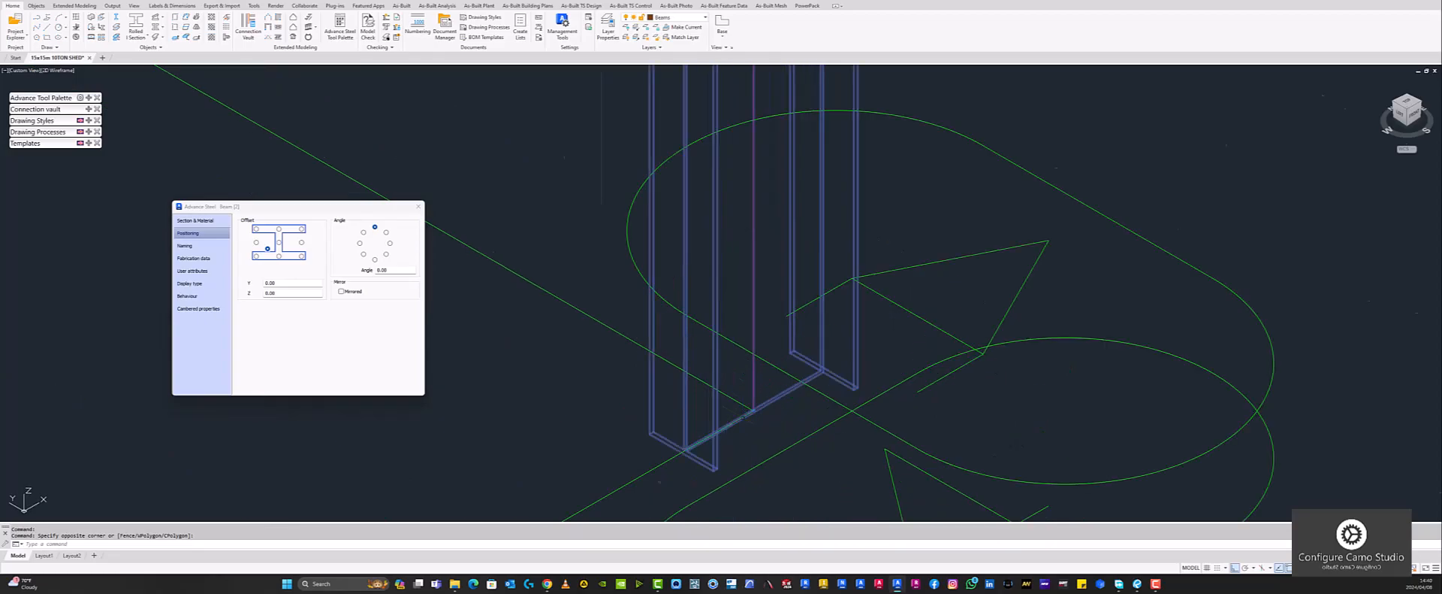
key(Escape)
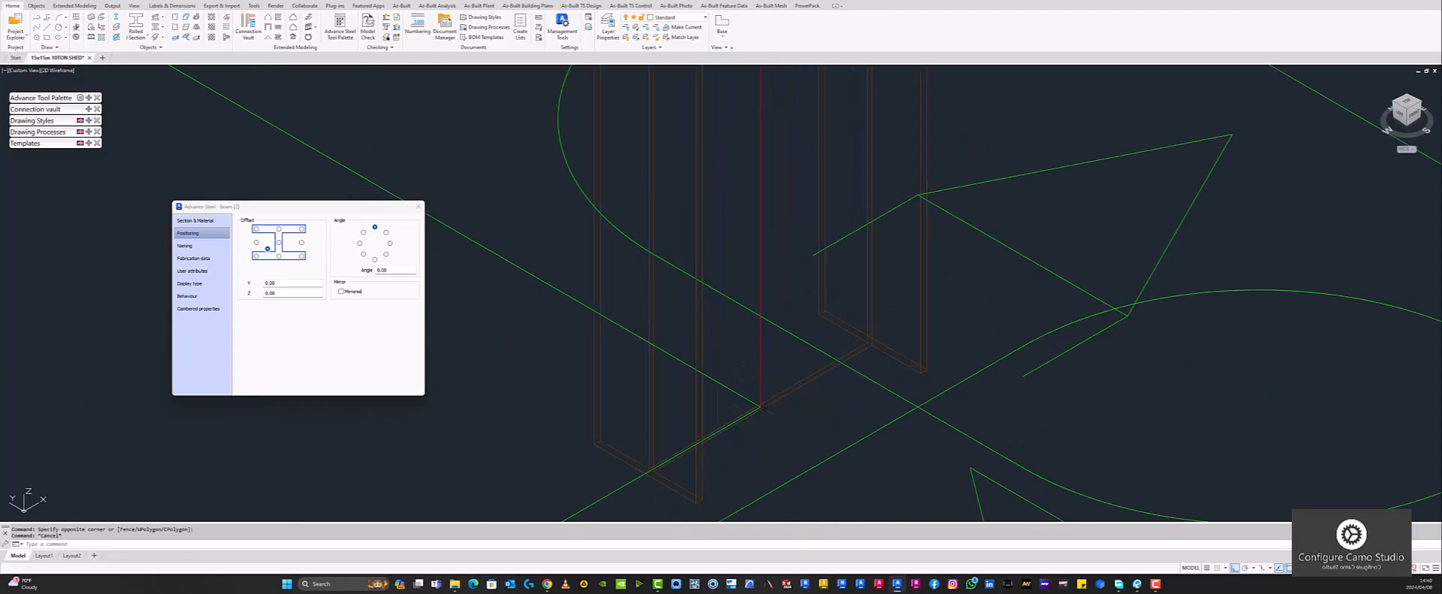
mouse_move(762, 406)
click(279, 242)
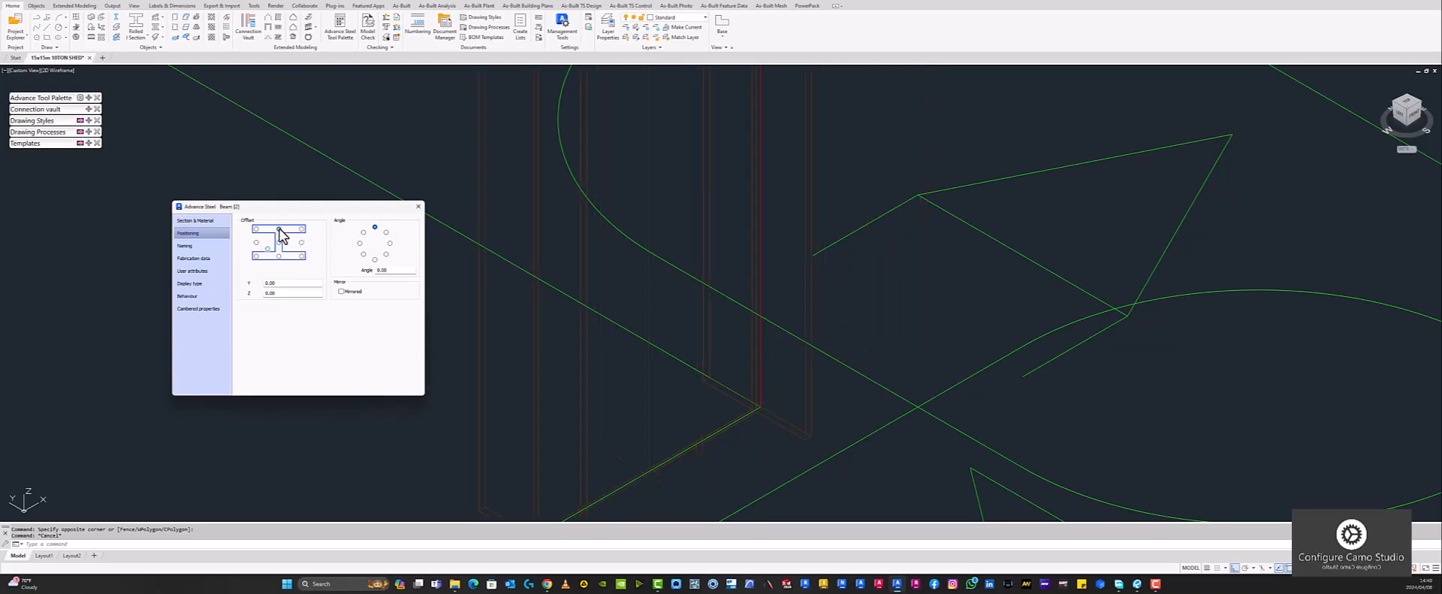
click(302, 229)
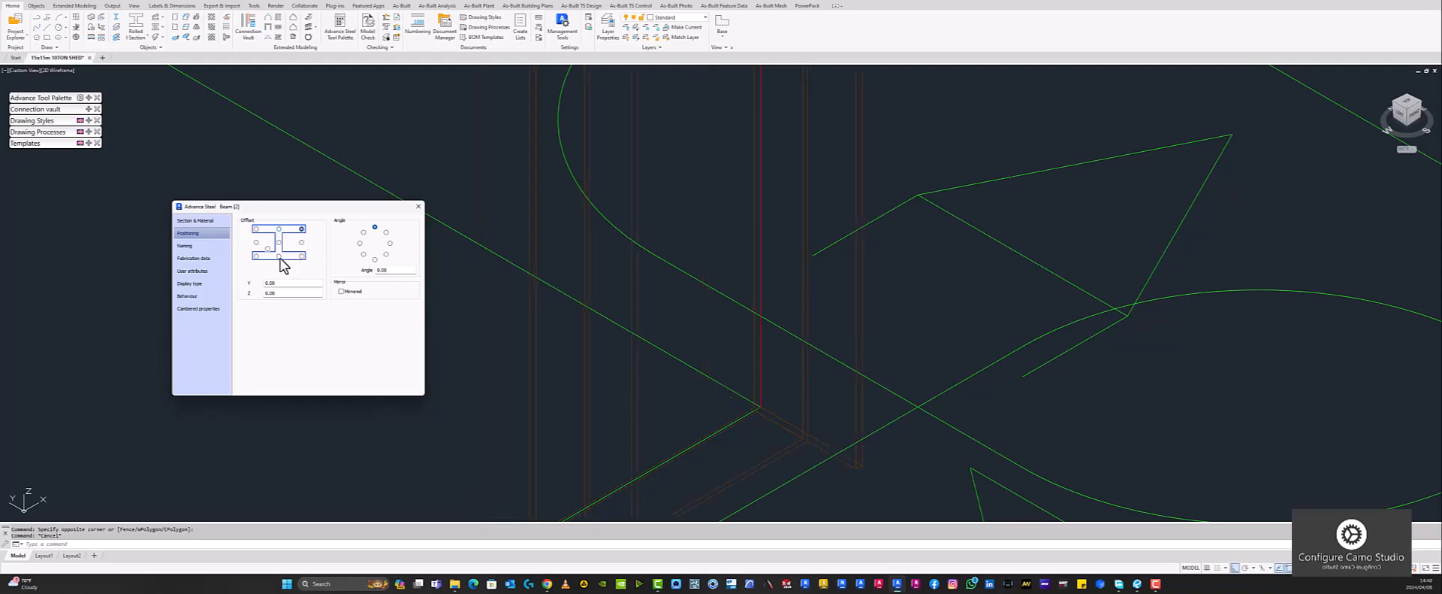
click(278, 242)
Try other rotation angles for the two columns and return the angle to 0
click(390, 242)
click(375, 259)
click(376, 227)
scroll(760, 279, down, 10)
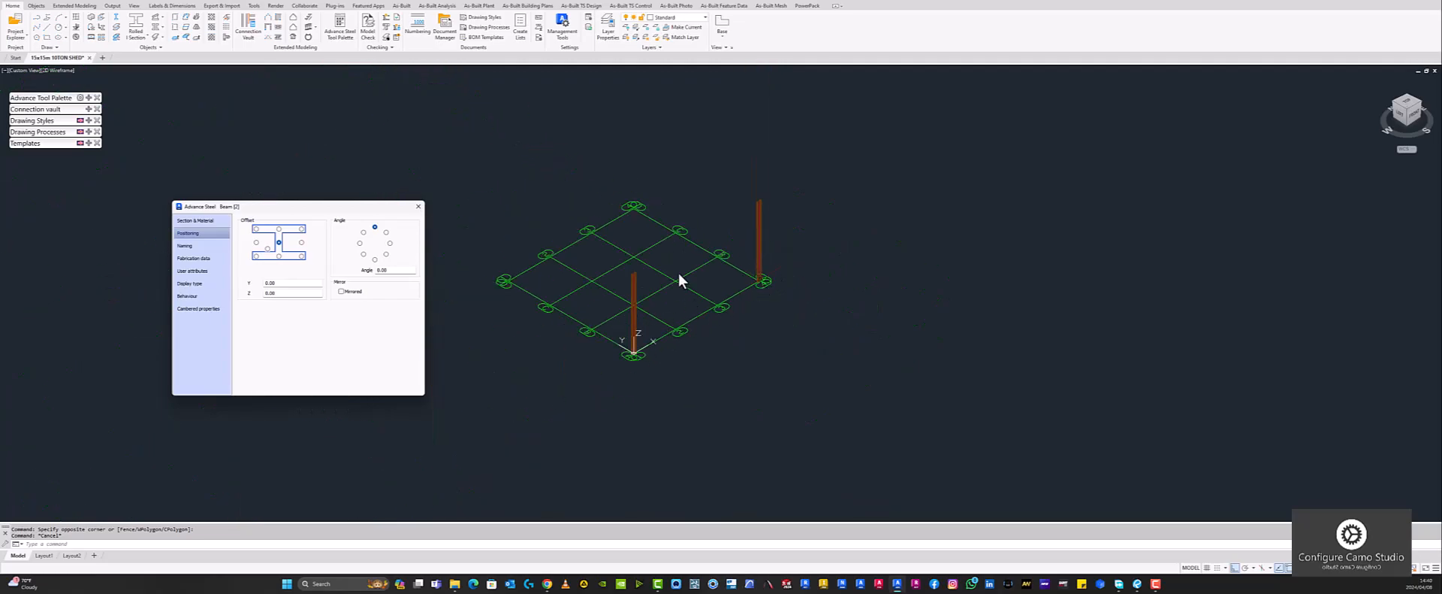
Assign the model role Column to both columns in their naming properties
click(207, 247)
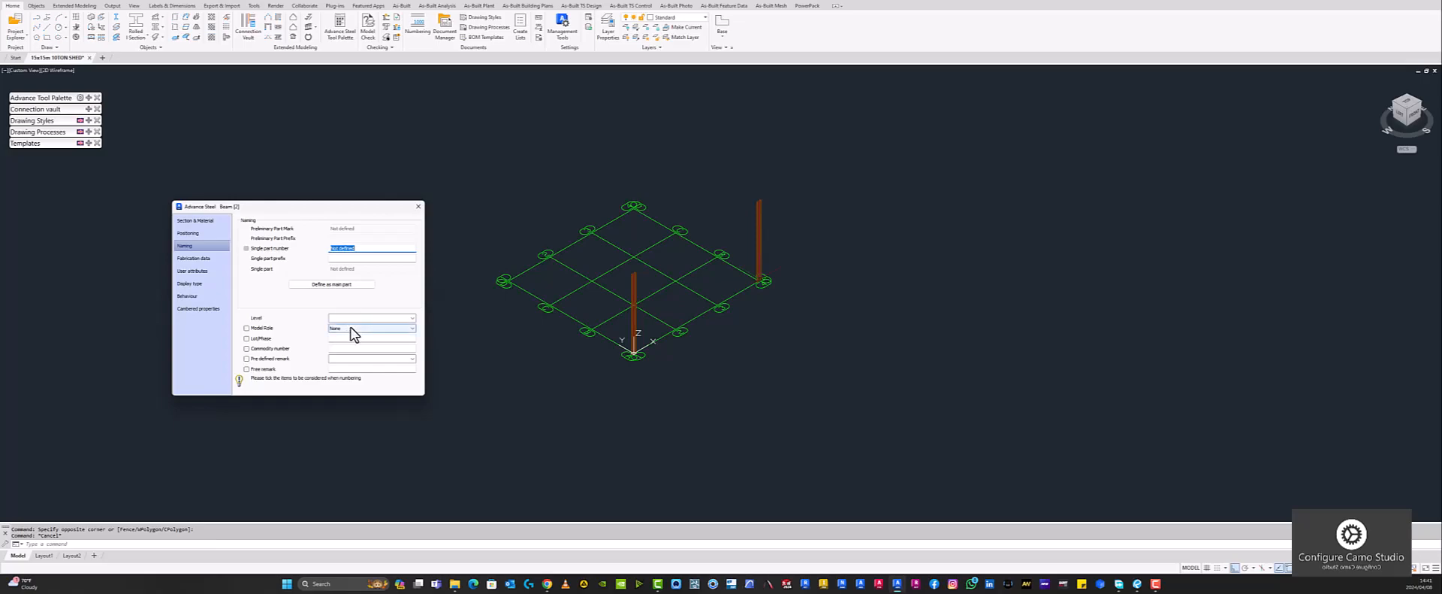
click(351, 328)
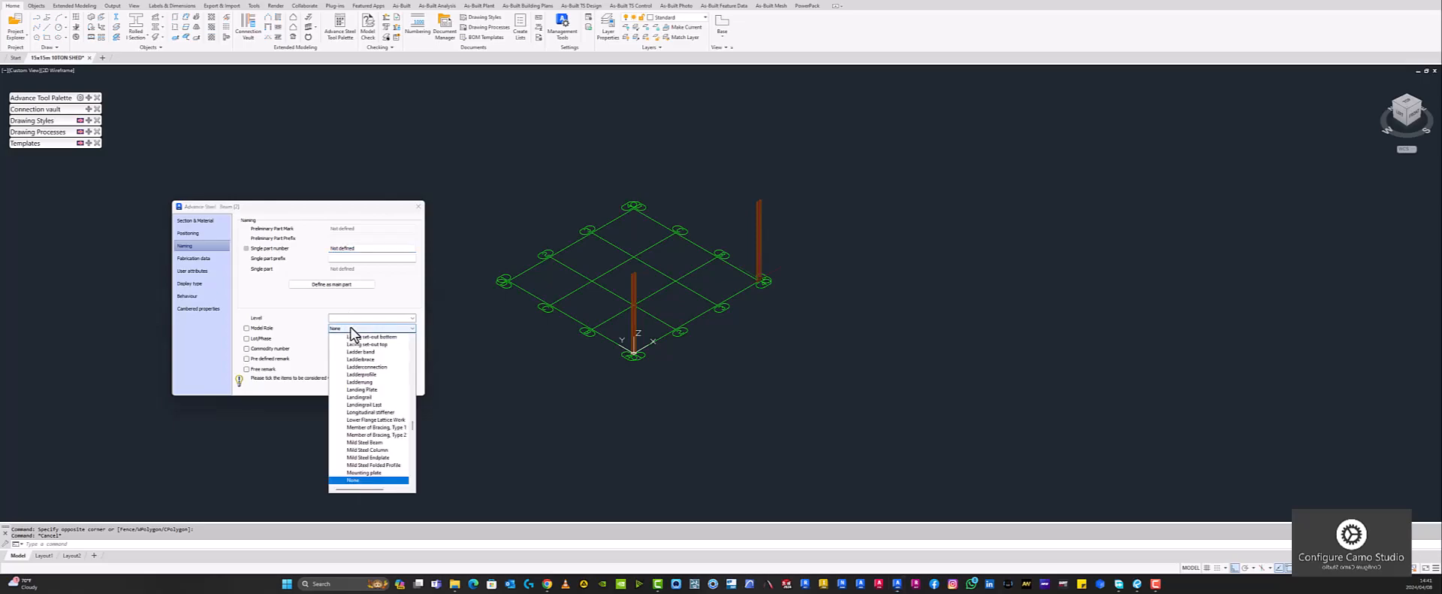
key(c)
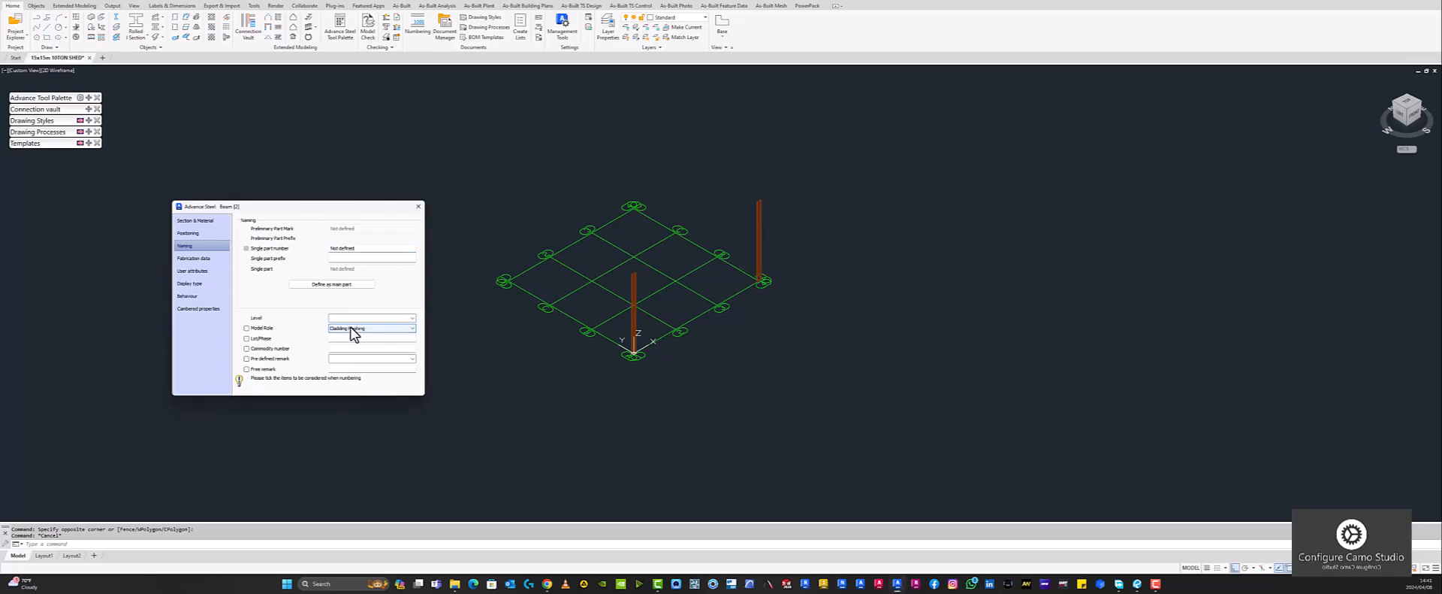
click(350, 329)
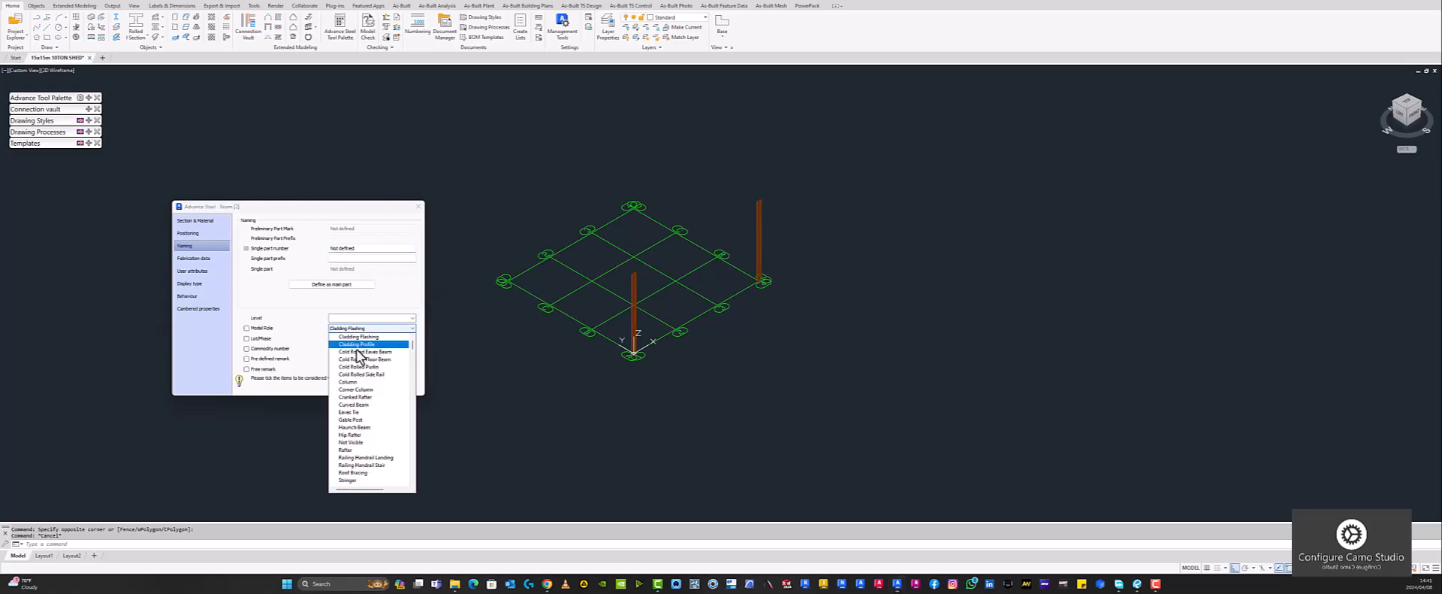
click(362, 387)
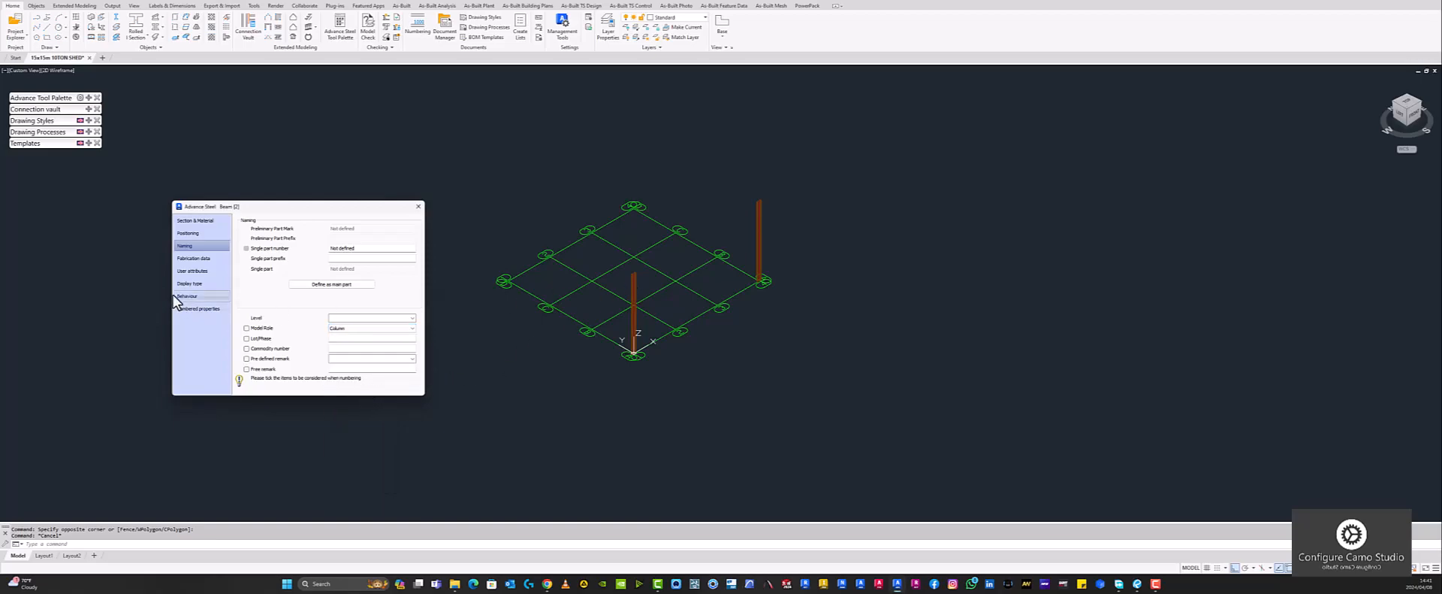
Review the columns' fabrication data, user attributes, display type and behaviour settings
click(192, 262)
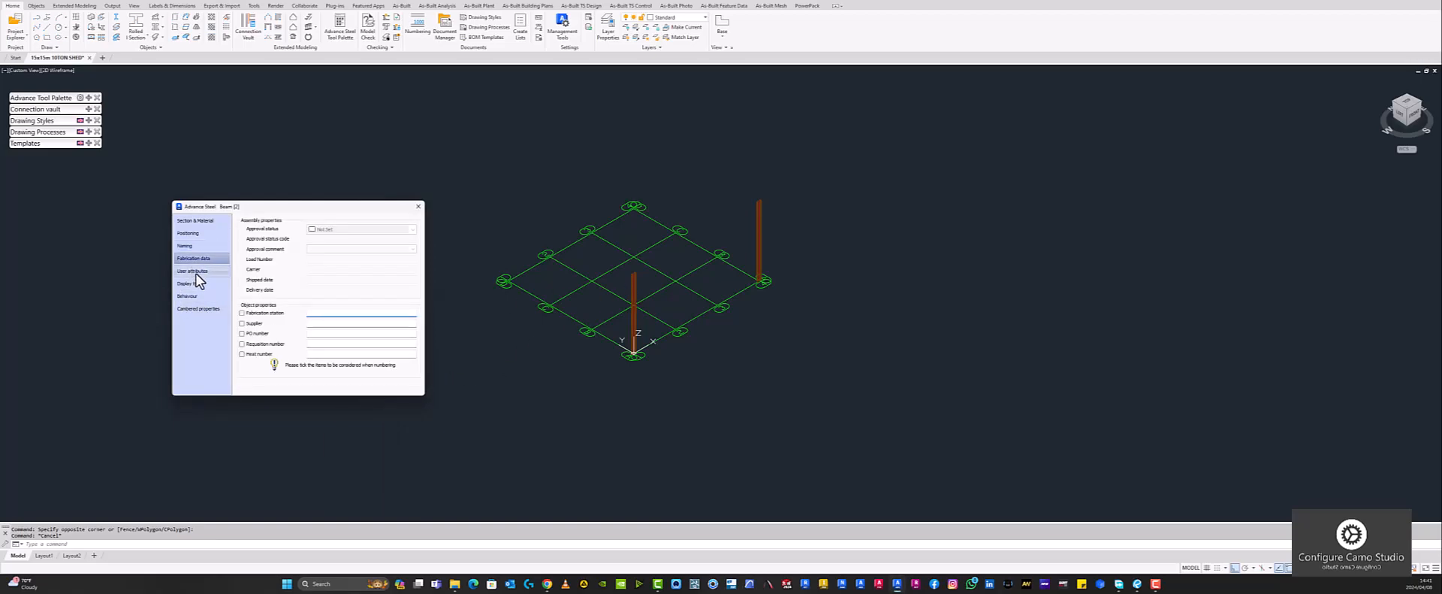
click(196, 274)
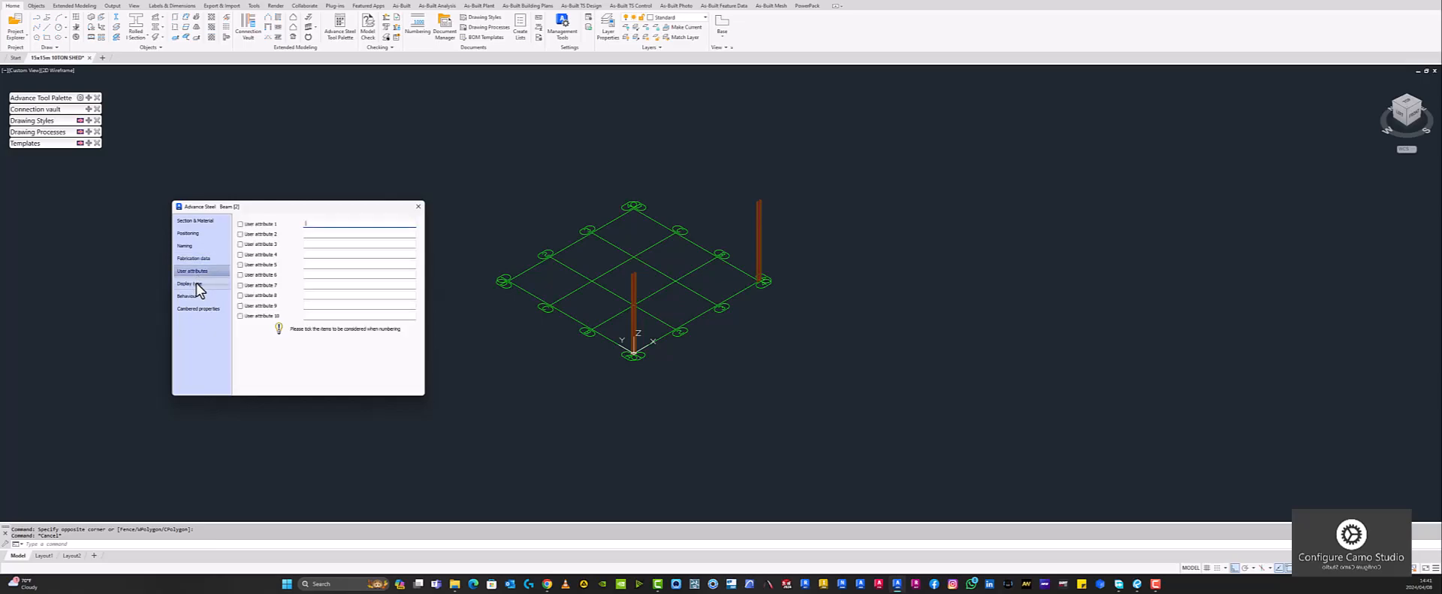
click(197, 285)
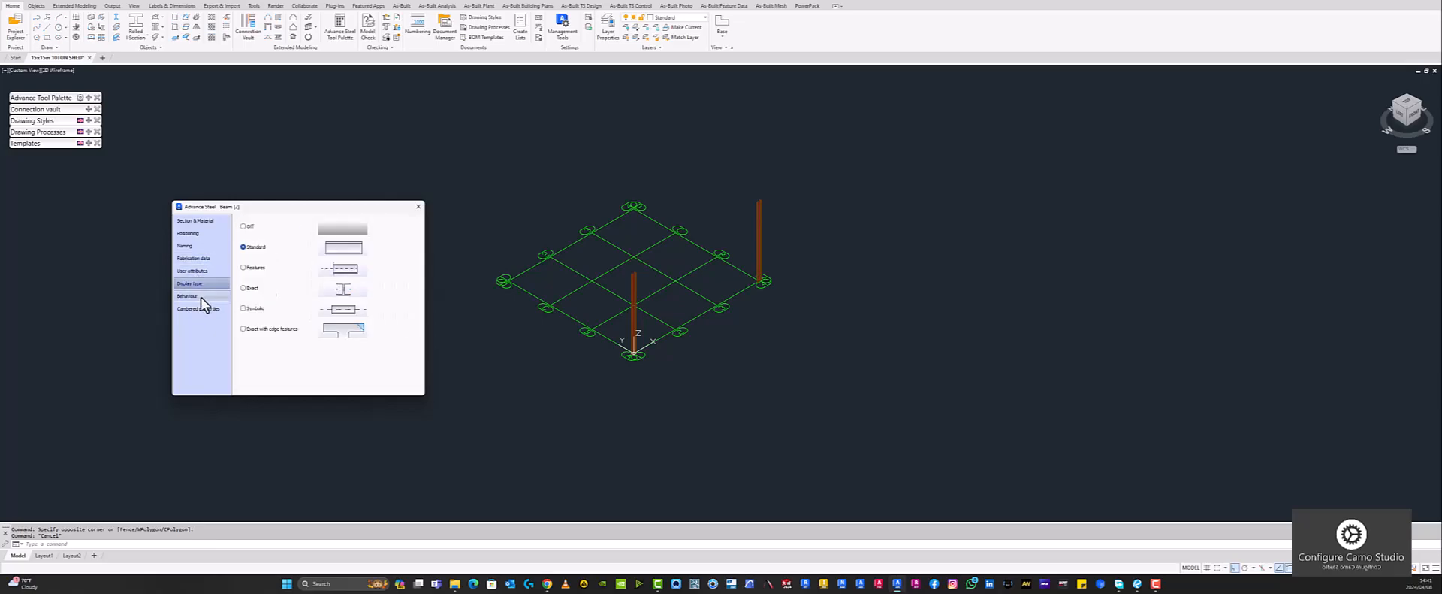
click(201, 296)
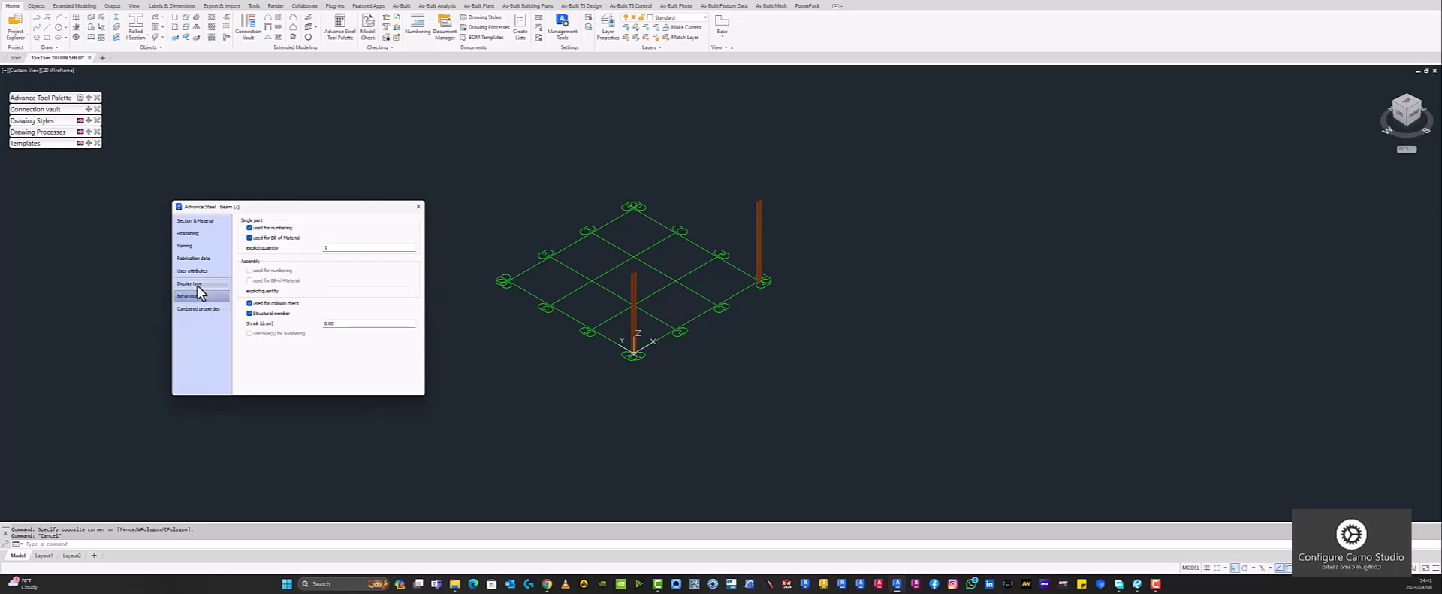
Preview the columns with the Exact with edge features display type, and restore the Standard display
click(197, 284)
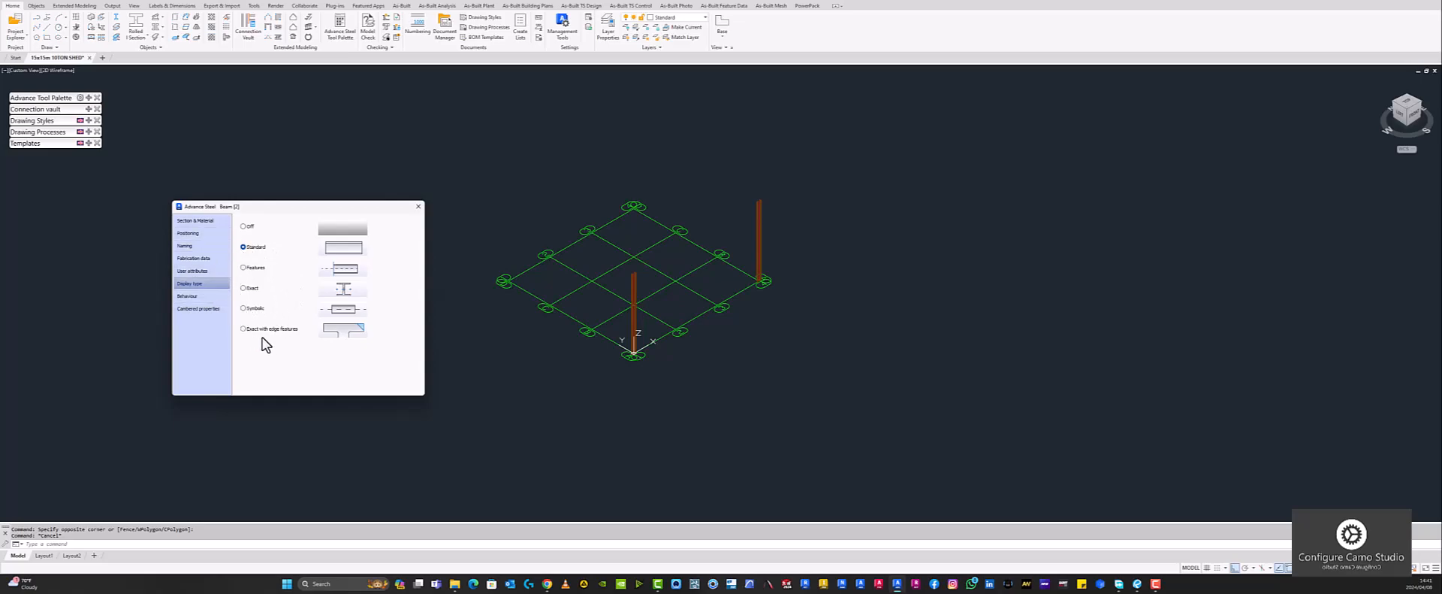
scroll(626, 280, up, 8)
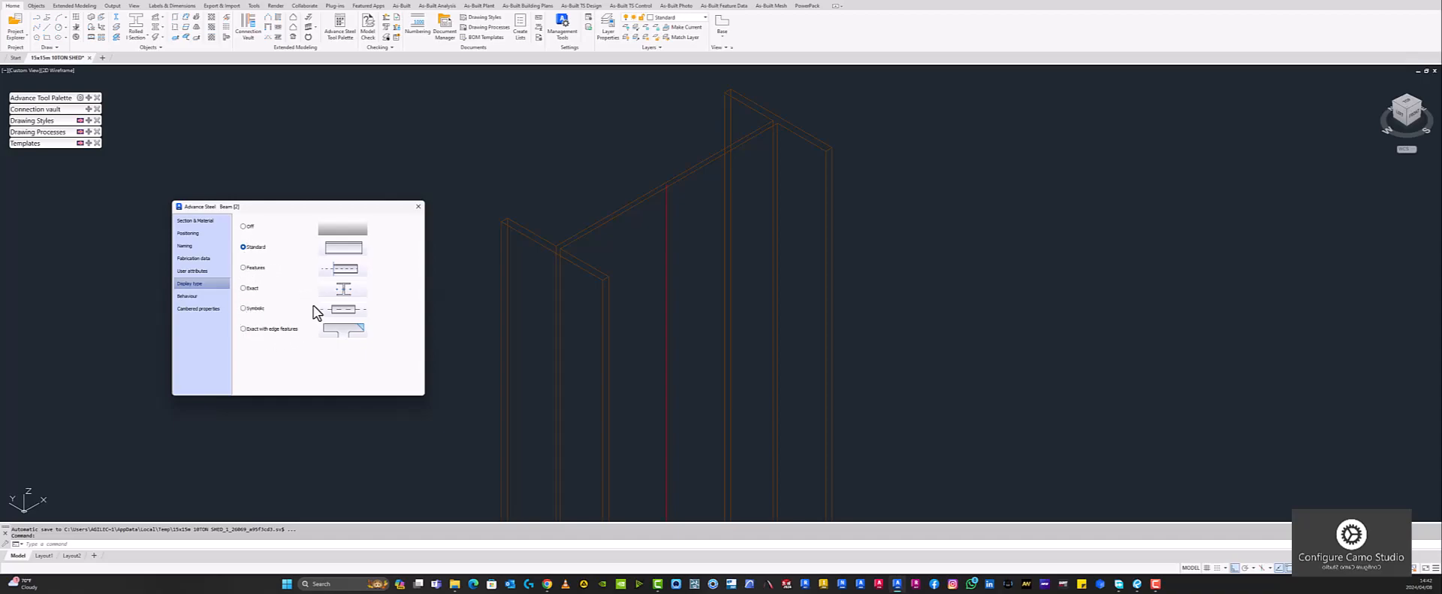
click(245, 329)
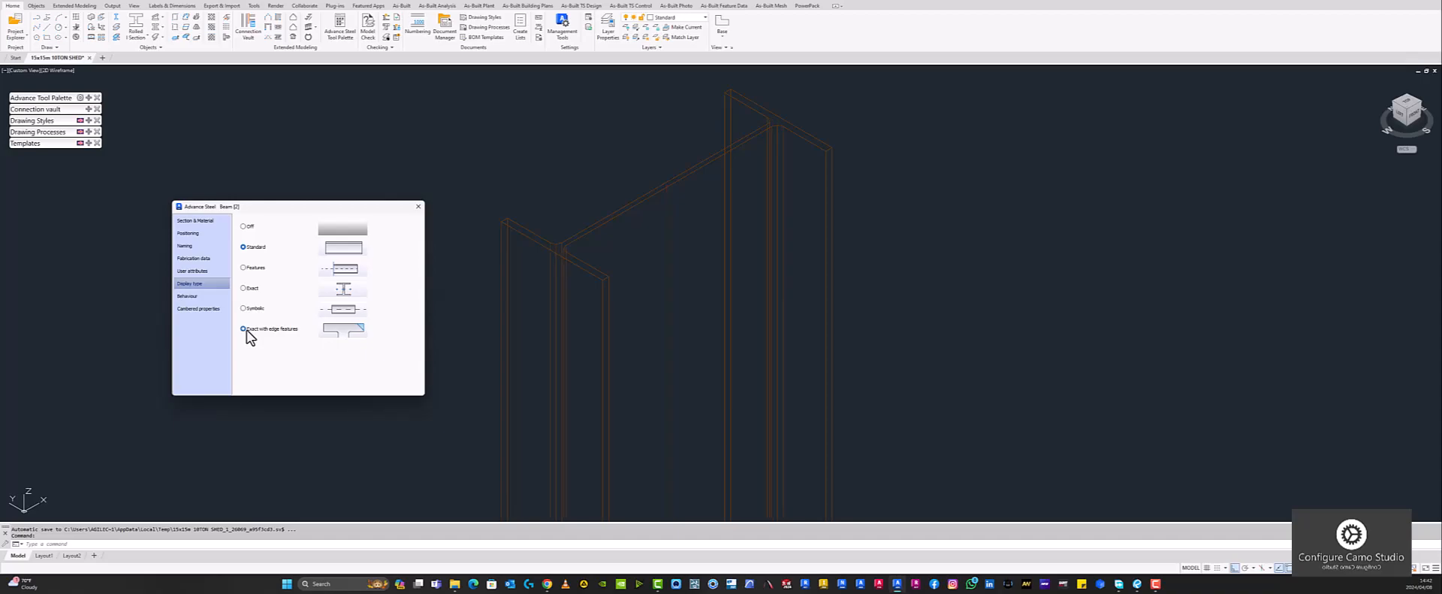
scroll(781, 144, up, 3)
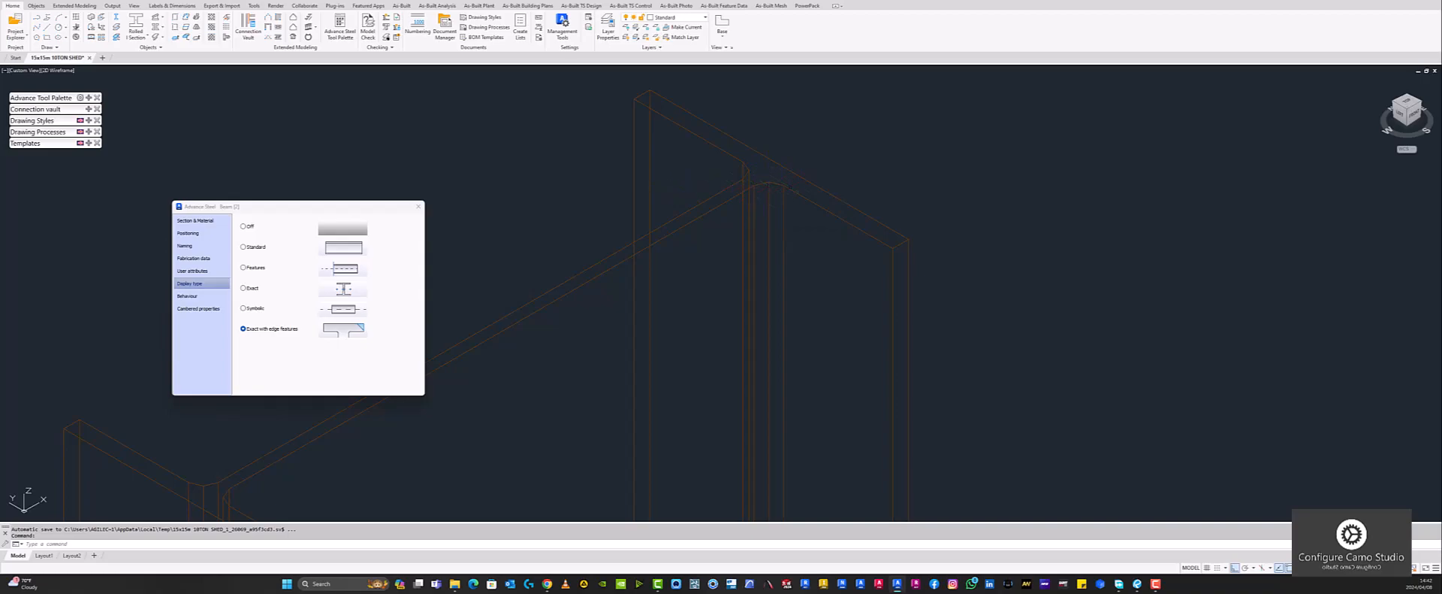
click(247, 247)
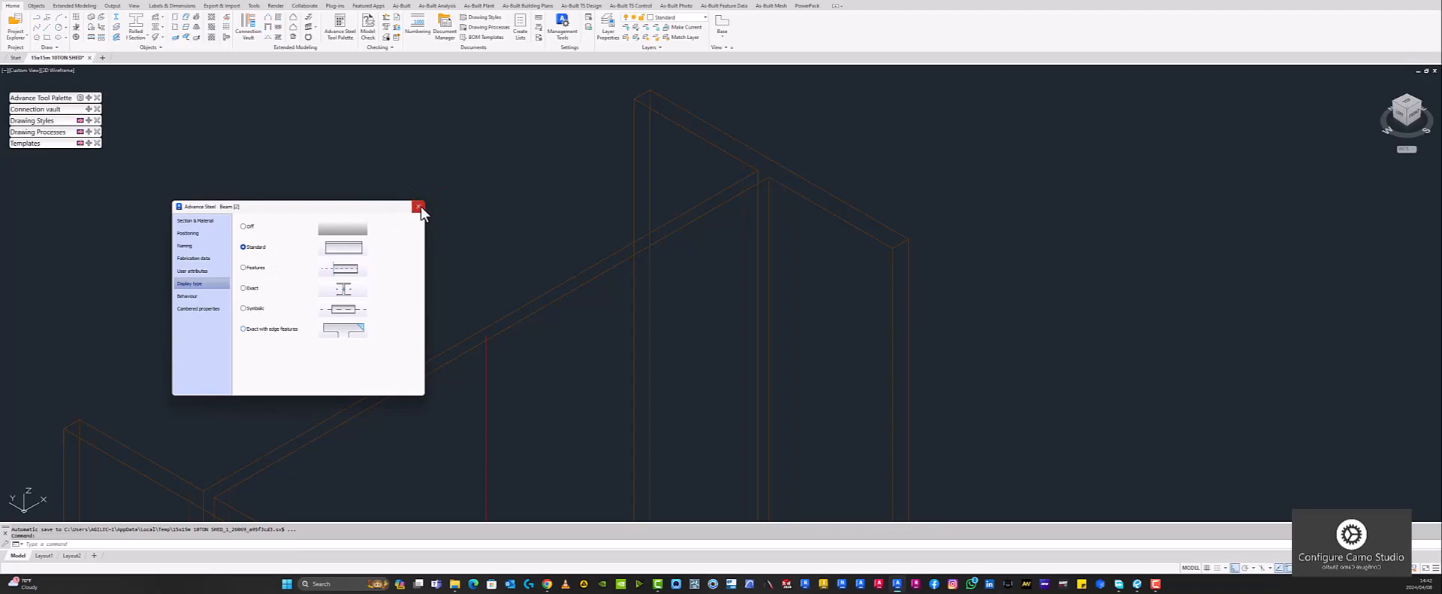
Close the columns' properties and clear the selection
click(535, 392)
shift+middle_drag(658, 258, 590, 312)
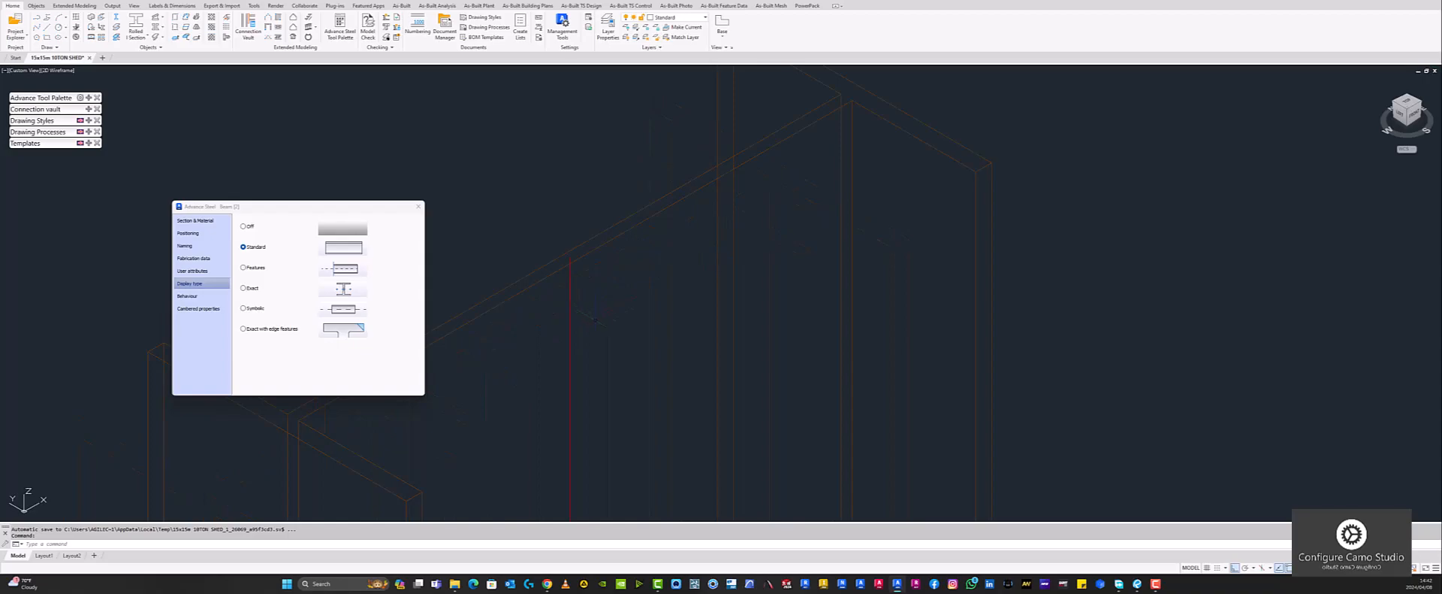
click(593, 319)
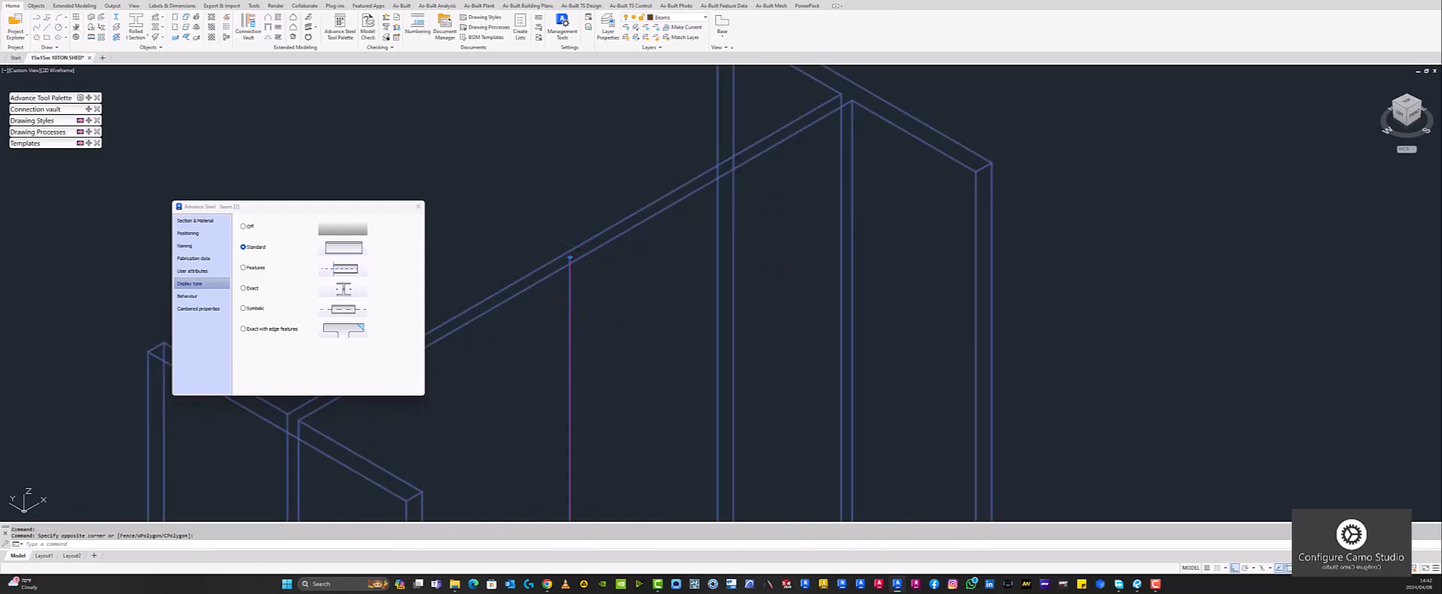
click(418, 207)
scroll(594, 301, up, 5)
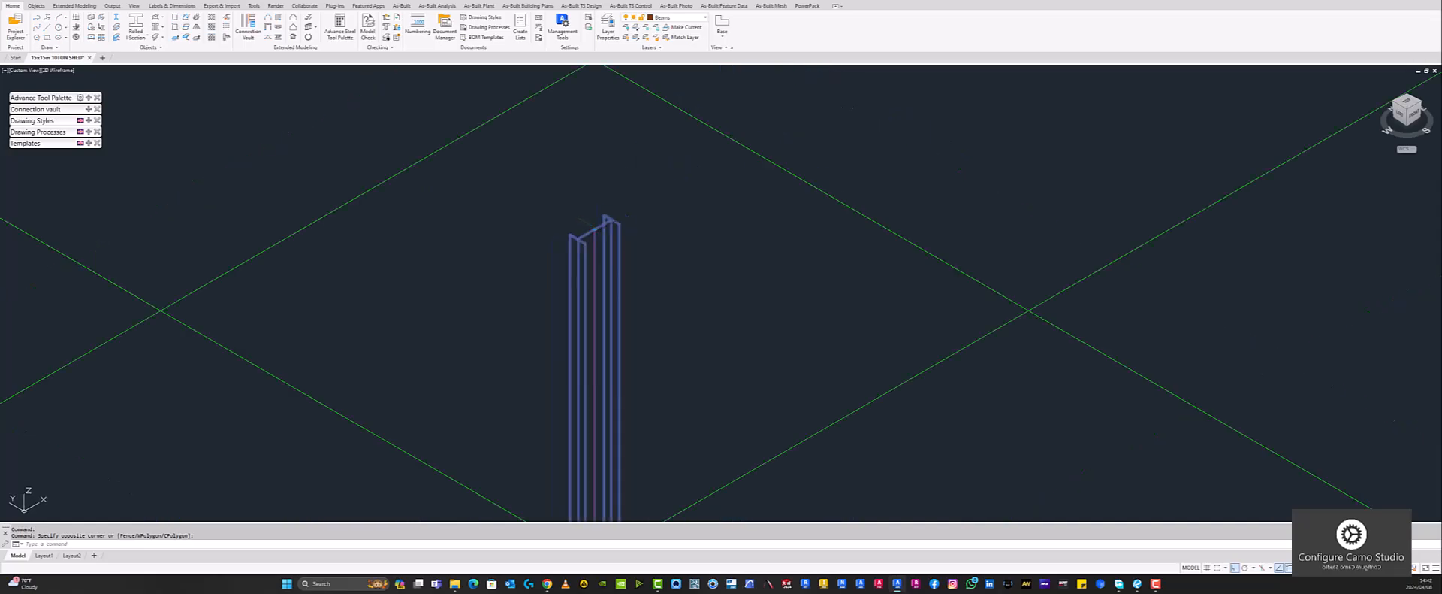
scroll(599, 232, down, 5)
key(Escape)
scroll(571, 465, down, 5)
scroll(650, 434, up, 5)
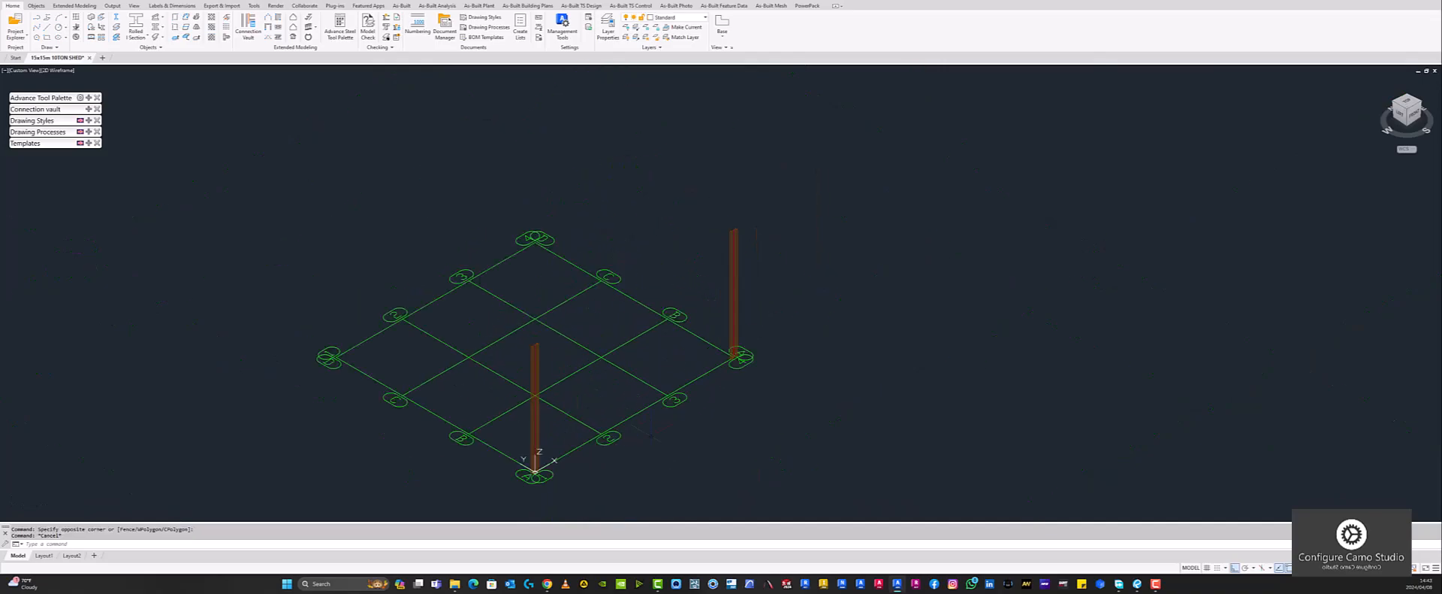
scroll(650, 434, down, 3)
key(Return)
click(668, 394)
key(Escape)
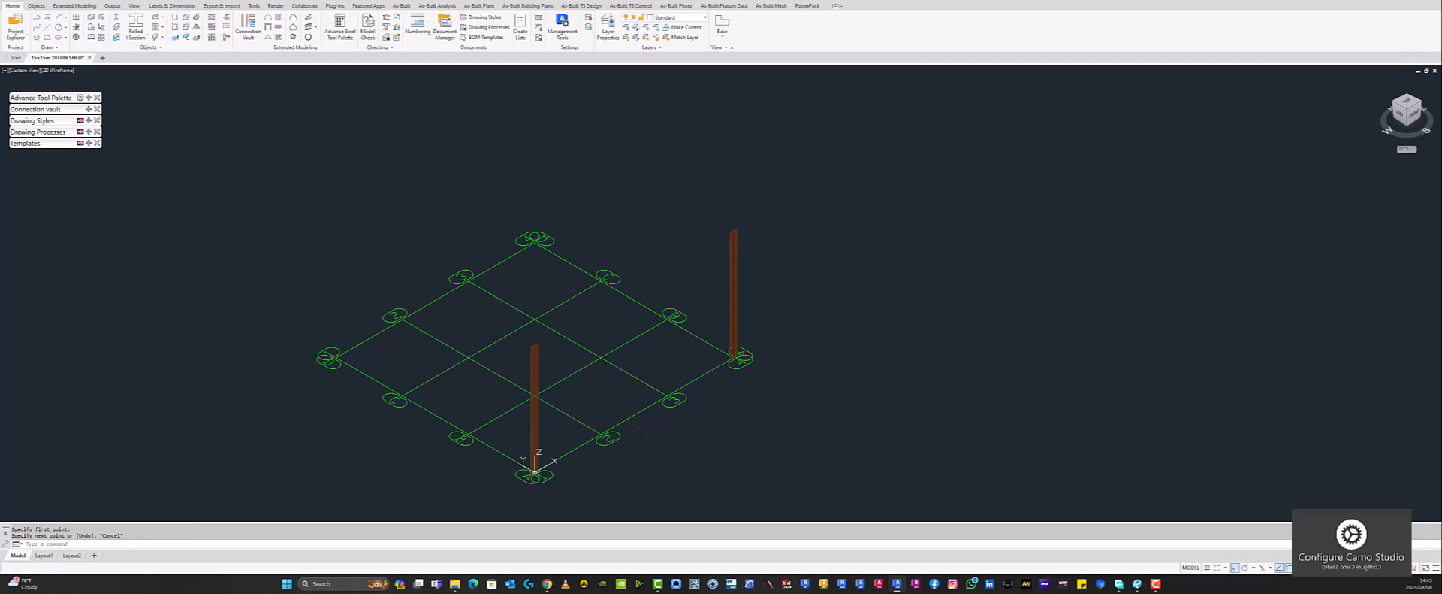
Start a line at the midpoint of the front grid line between the two columns and run it 10000 mm vertically upward
text(l)
key(Return)
click(635, 412)
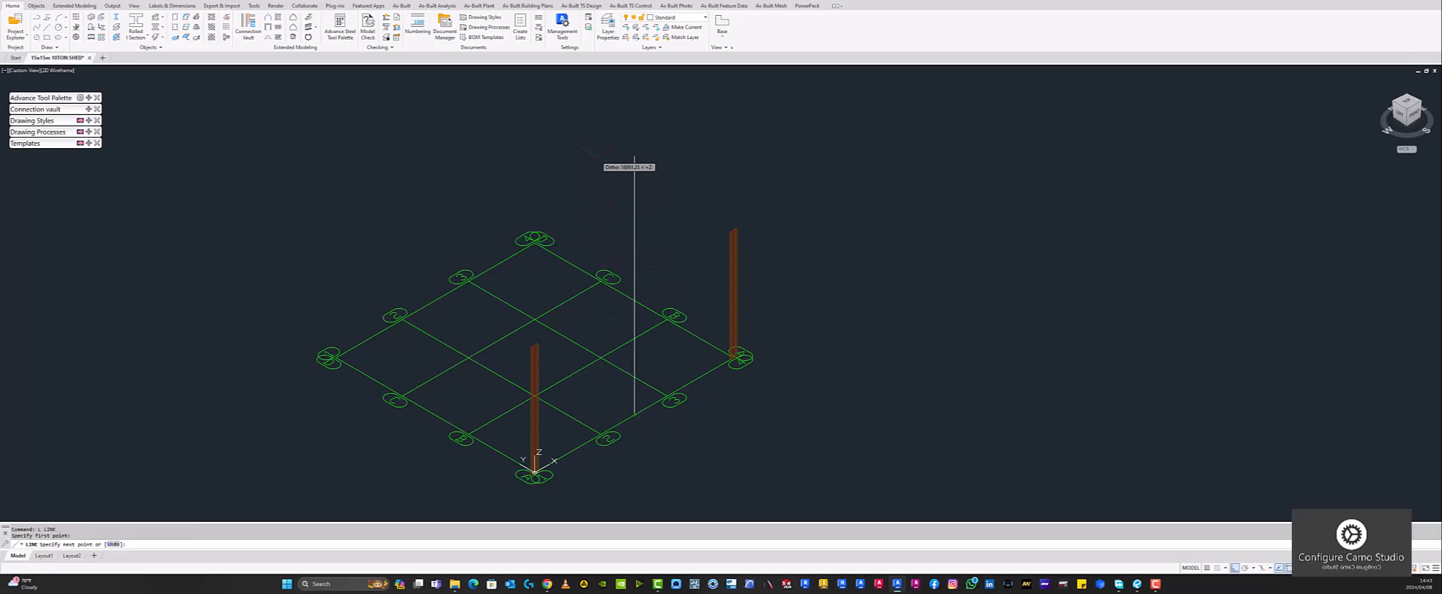
text(10000)
key(Return)
Continue the line from the apex down to the top end of the far column's centre axis and finish it
scroll(722, 229, up, 6)
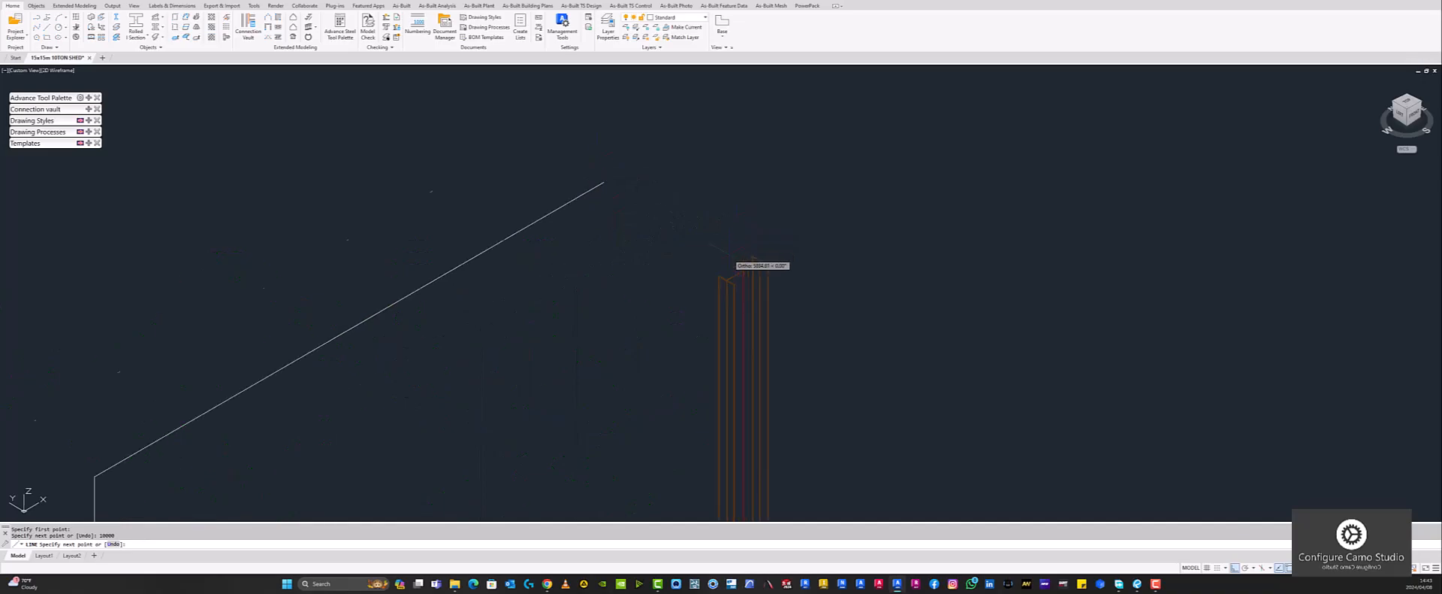
scroll(789, 305, up, 6)
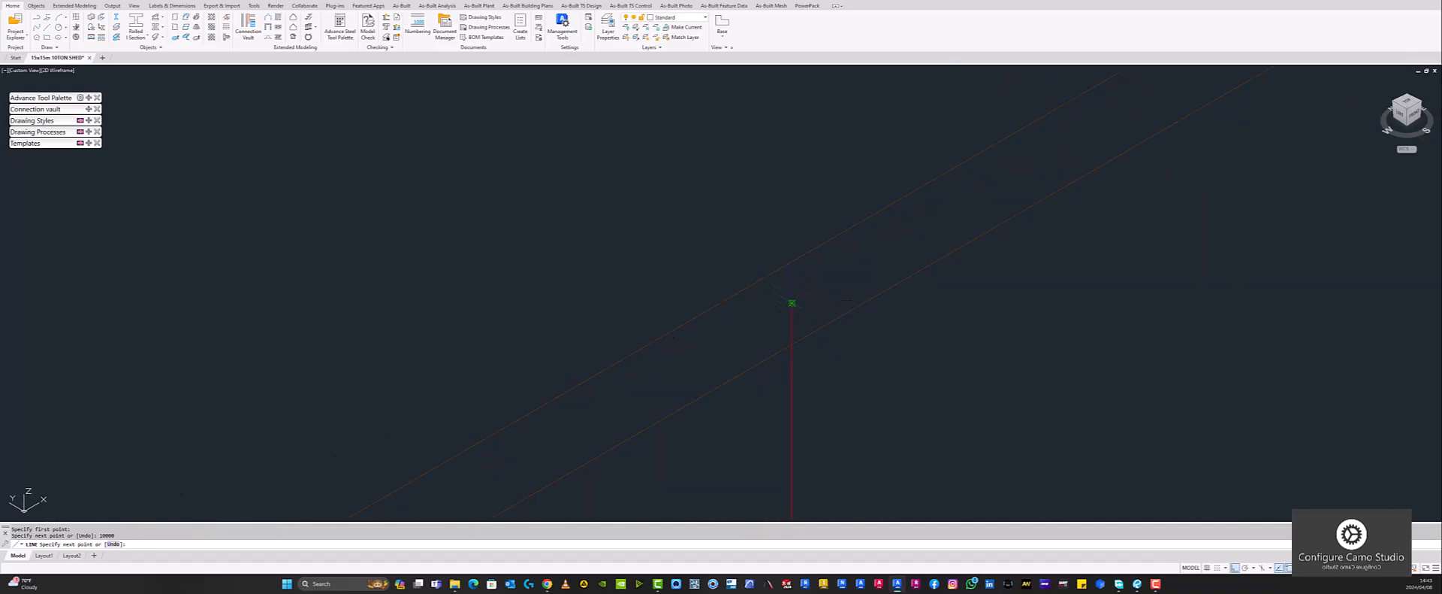
click(792, 303)
key(Return)
scroll(733, 188, down, 8)
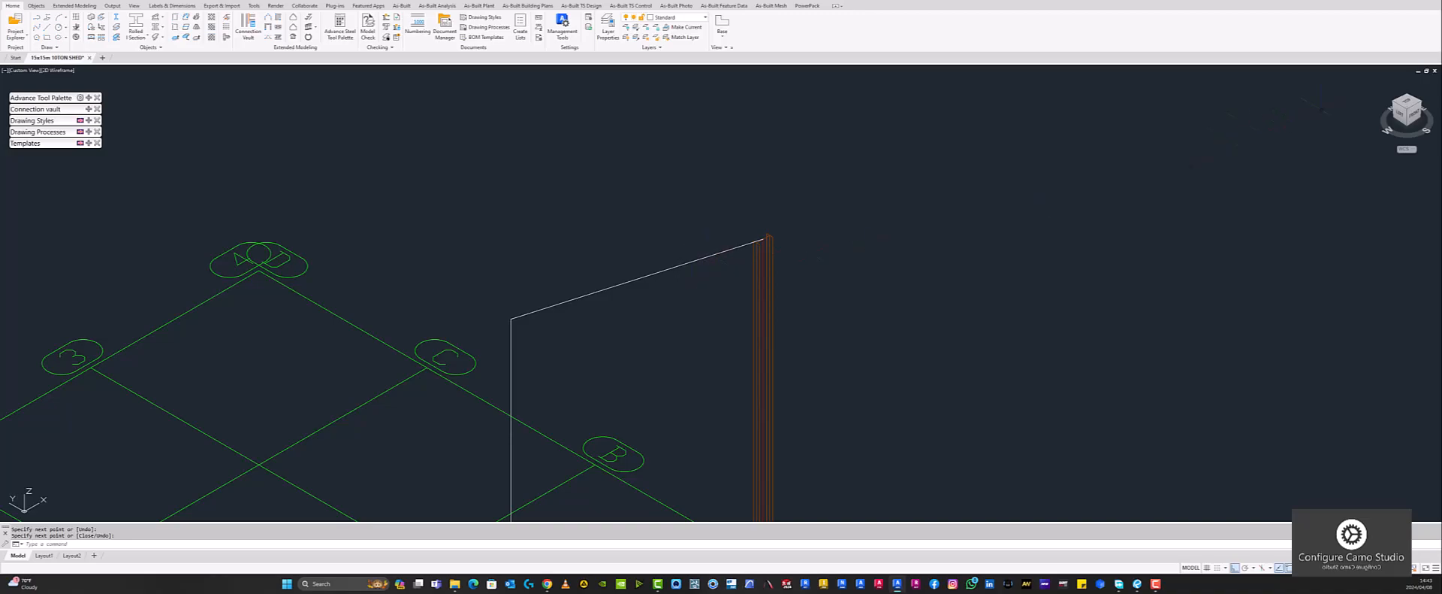
Convert the sloping line between the apex and the column top into a beam, keeping the original line
click(1417, 115)
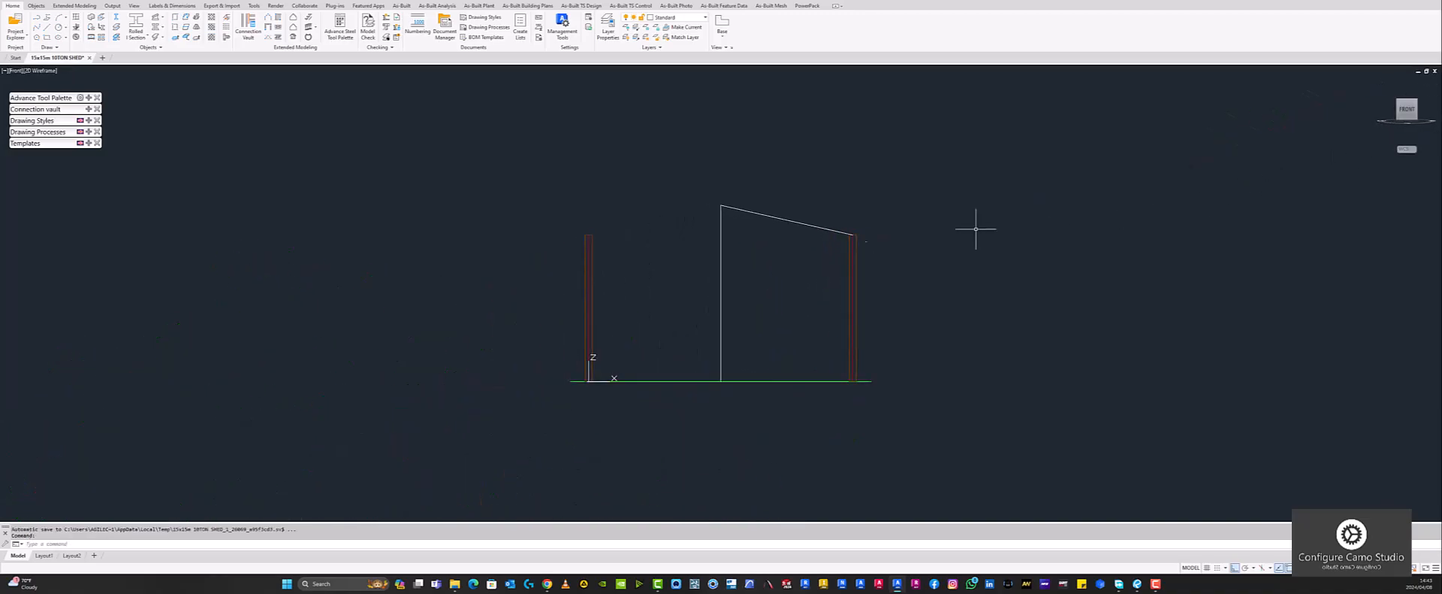
scroll(791, 207, up, 4)
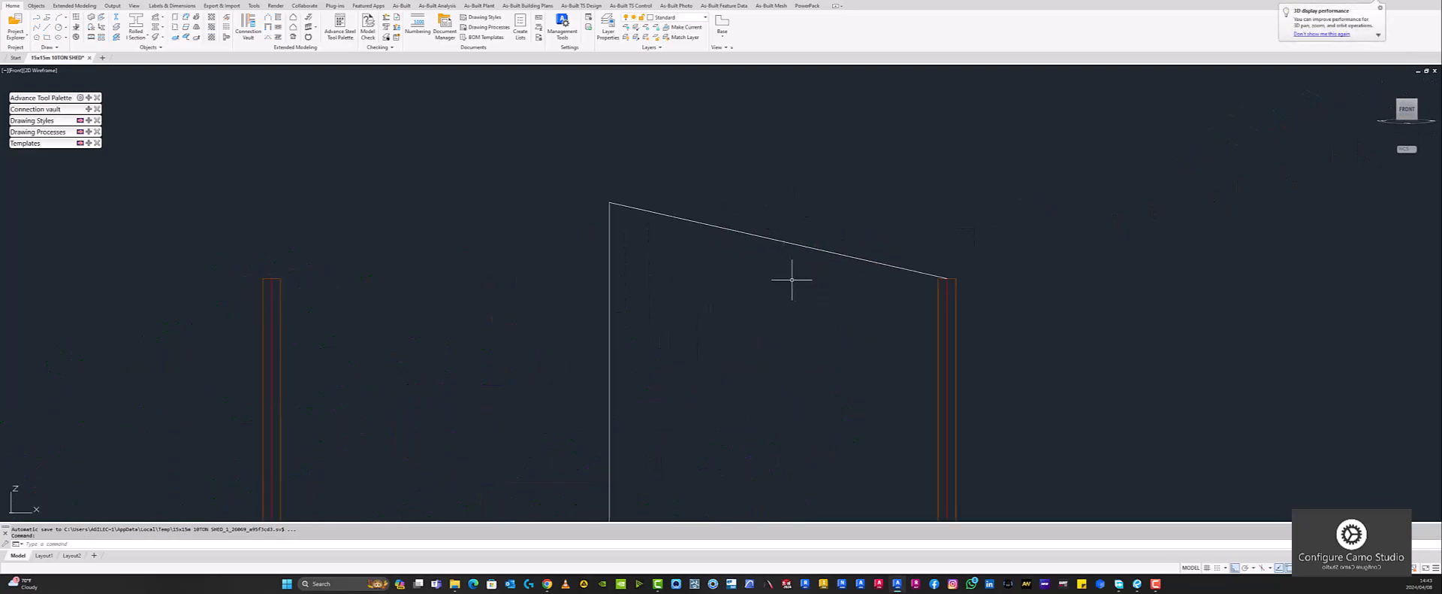
click(798, 243)
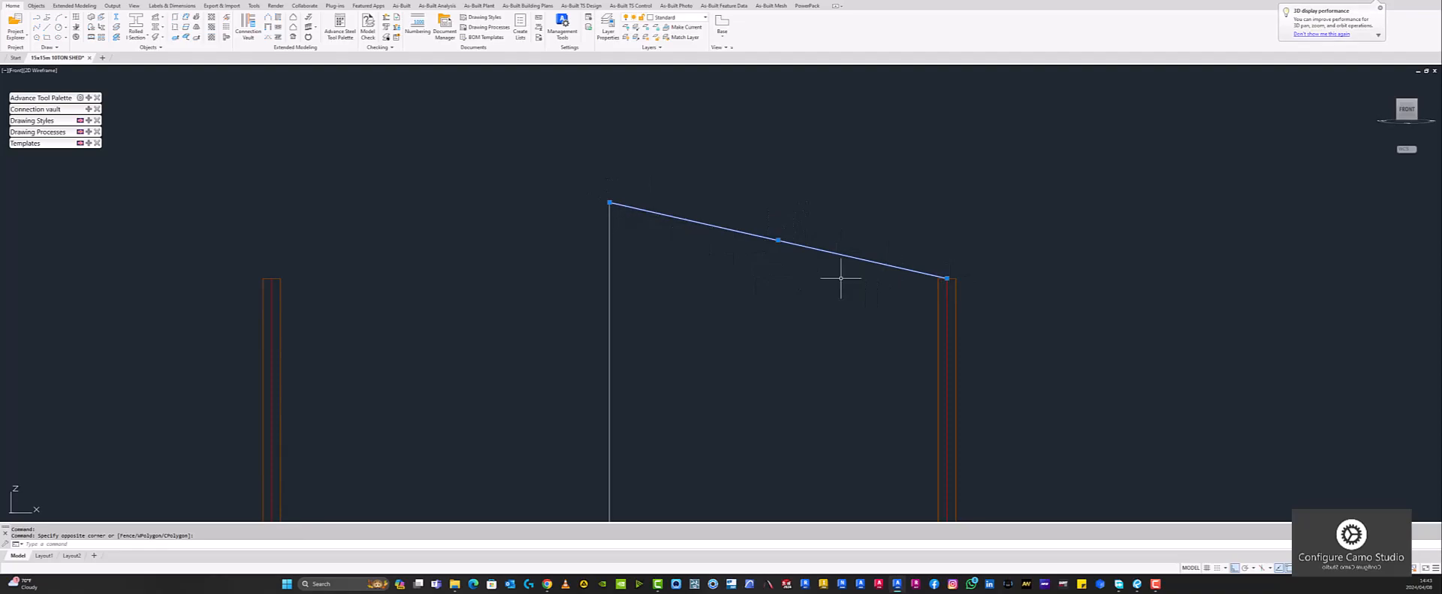
key(Escape)
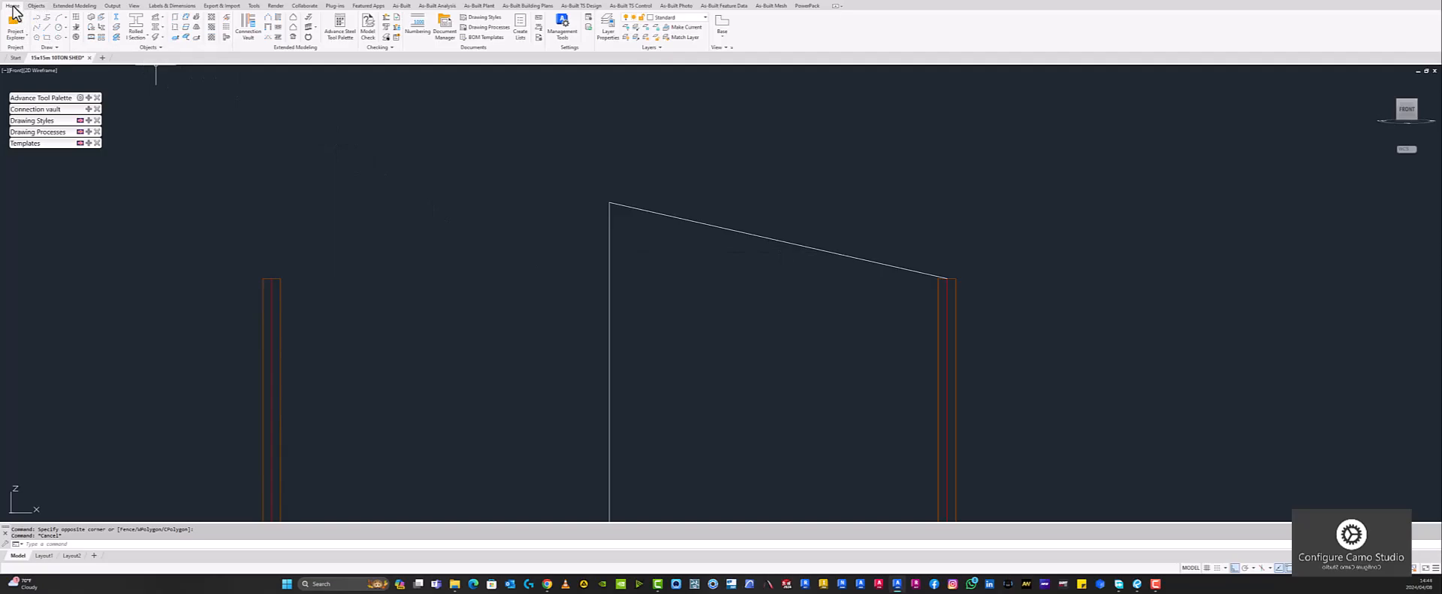
click(36, 6)
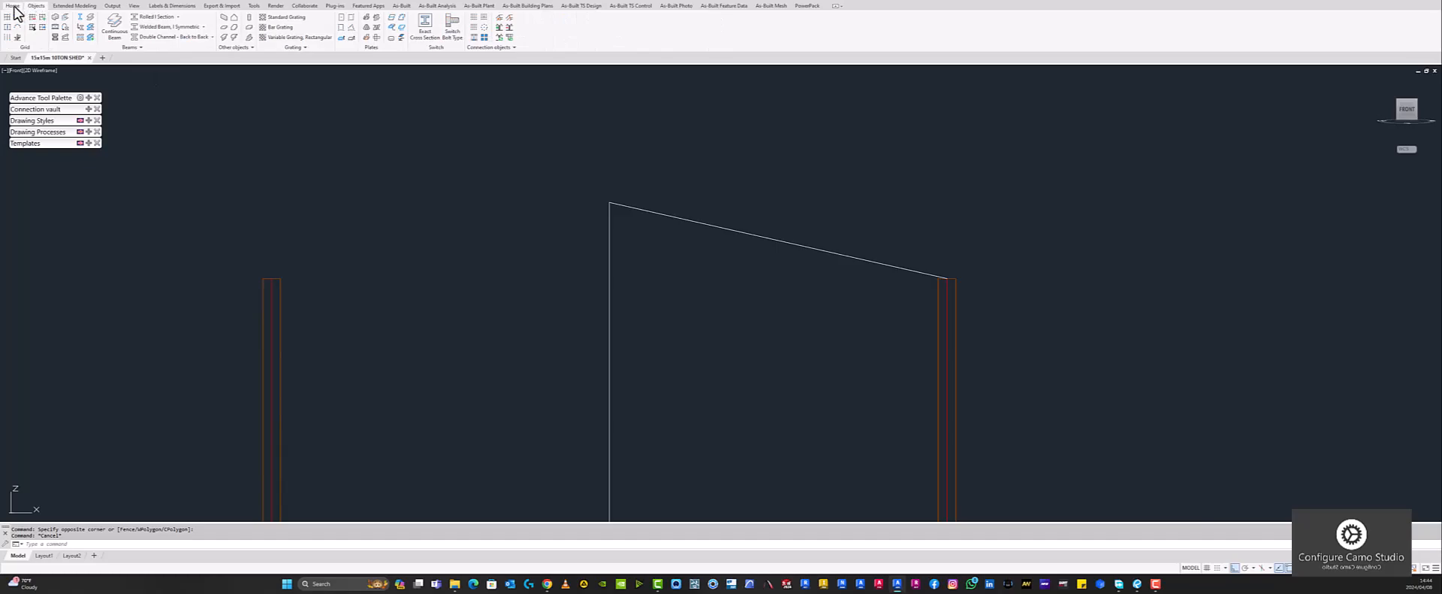
click(15, 6)
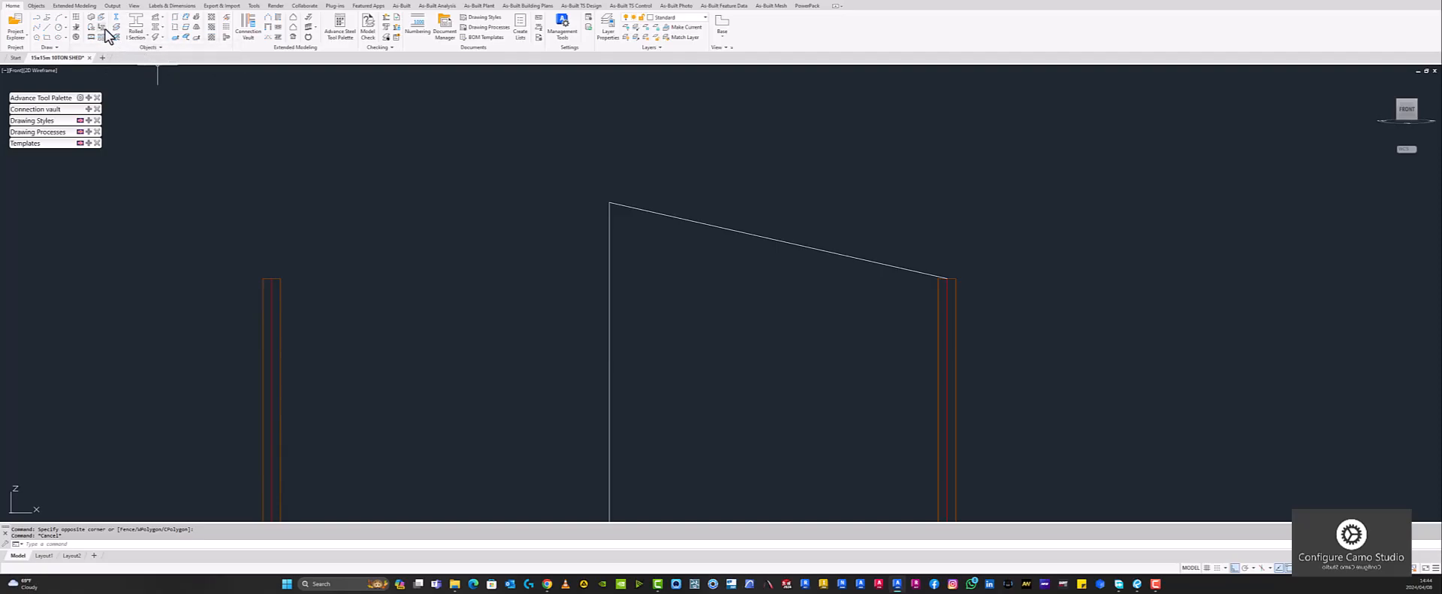
click(36, 6)
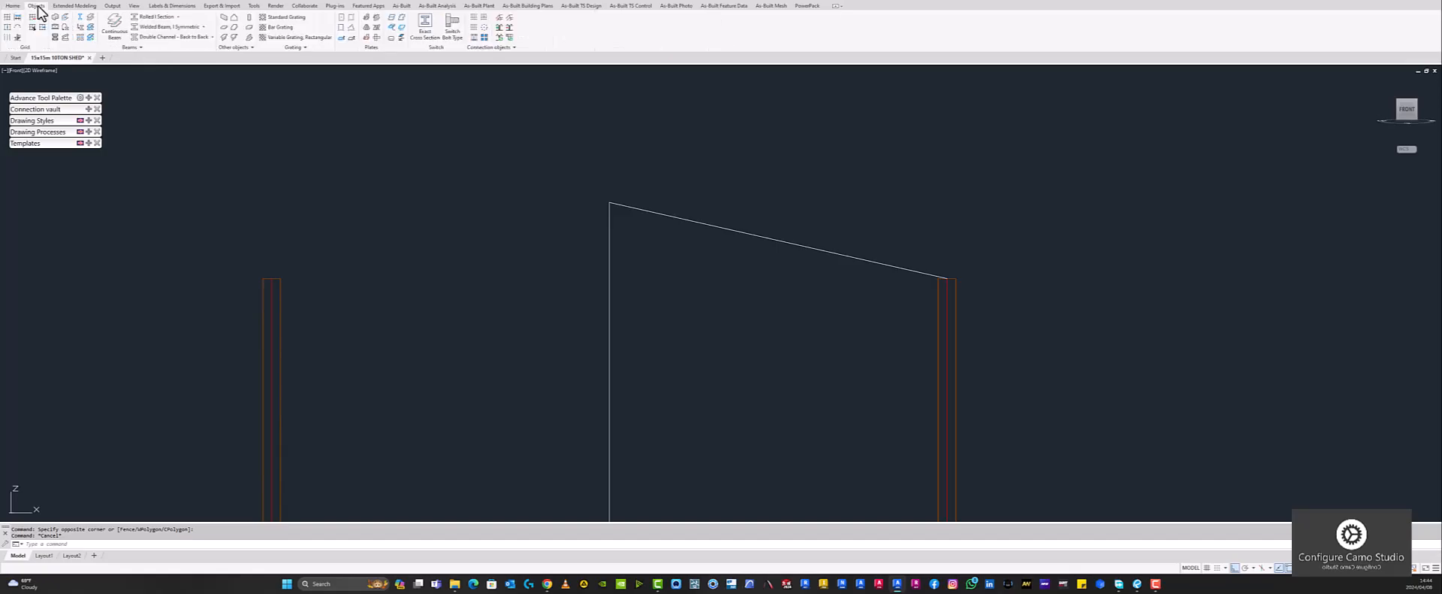
click(79, 27)
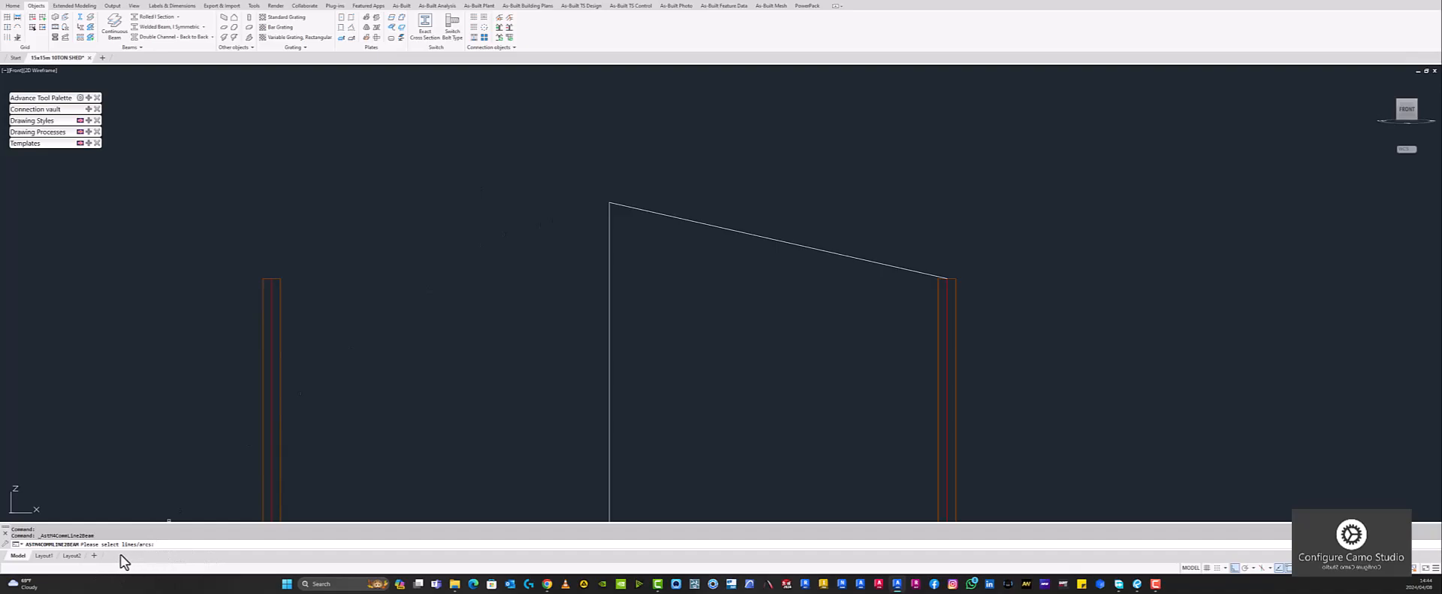
click(758, 235)
key(Return)
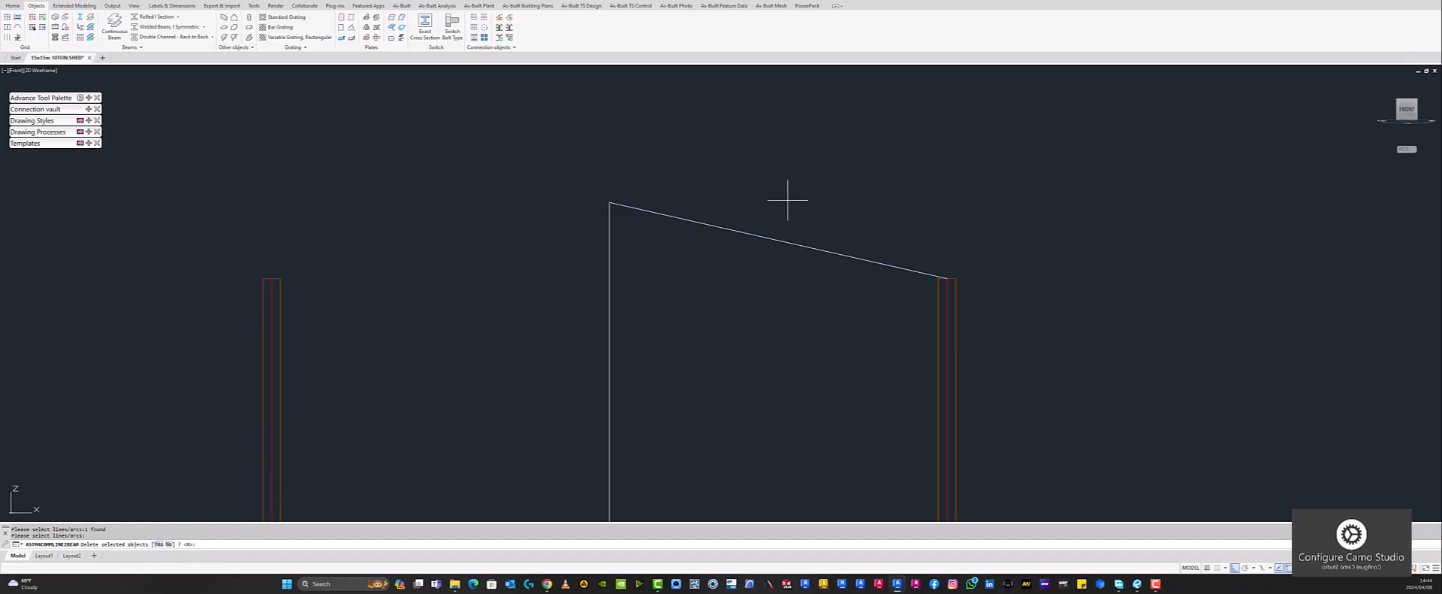
mouse_move(82, 560)
key(Return)
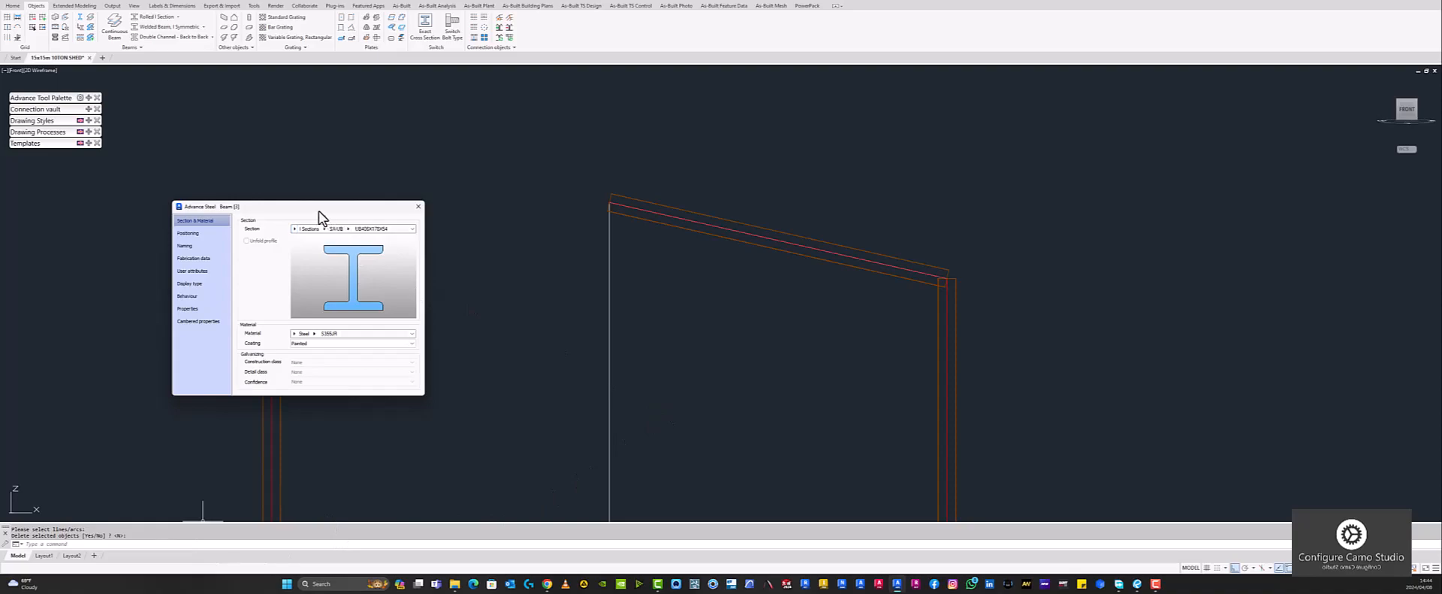
Switch to the general arrangement PDF and frame rafter mark C on the elevation on grid line 5 with a red rectangle
drag(317, 204, 405, 168)
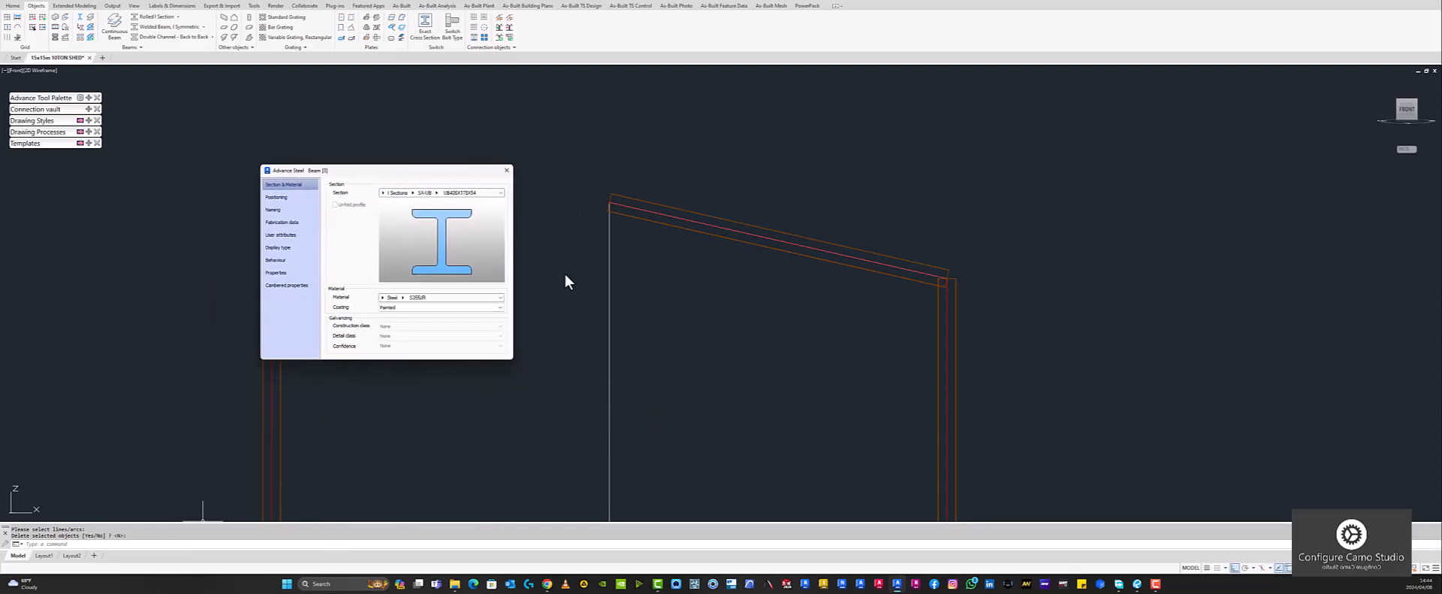
shift+middle_drag(664, 257, 773, 360)
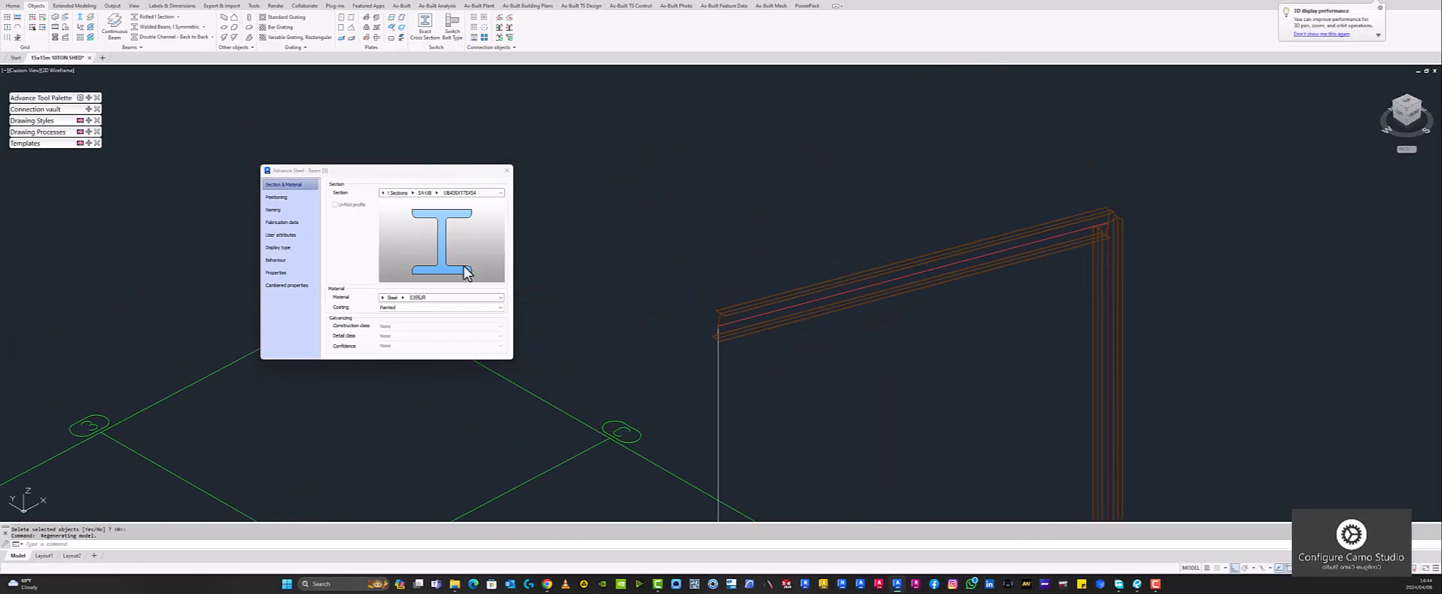
scroll(676, 337, up, 5)
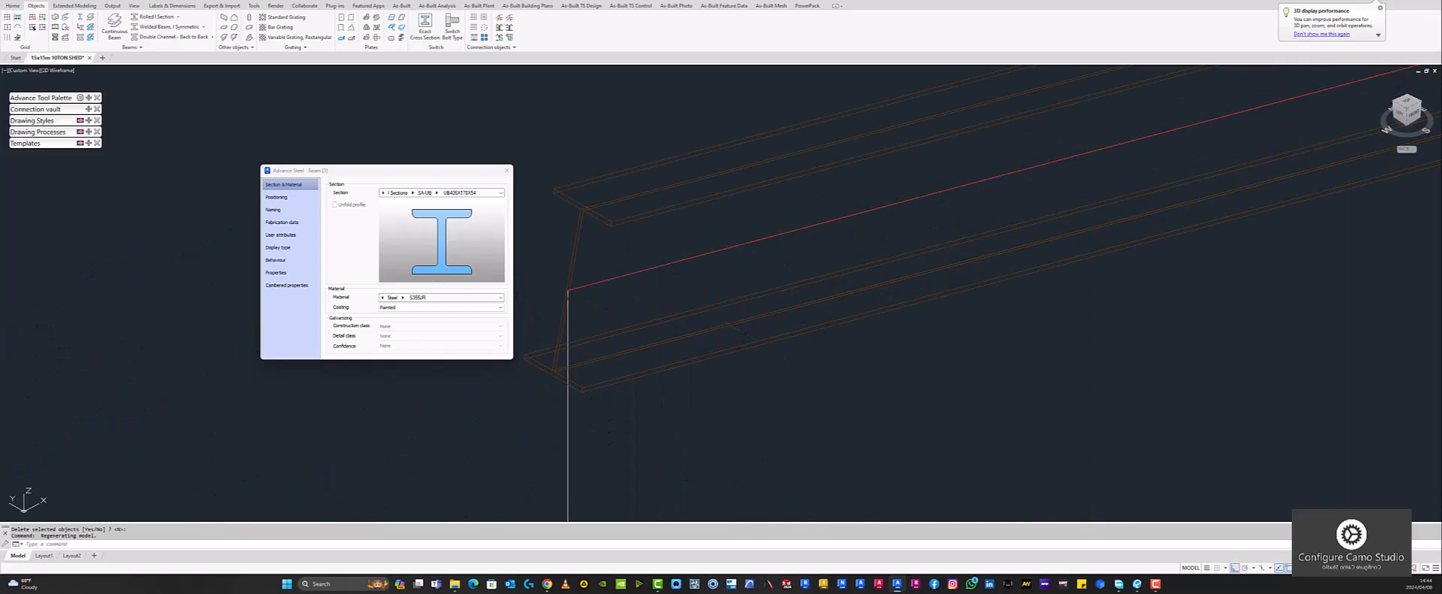
shift+middle_drag(724, 292, 695, 254)
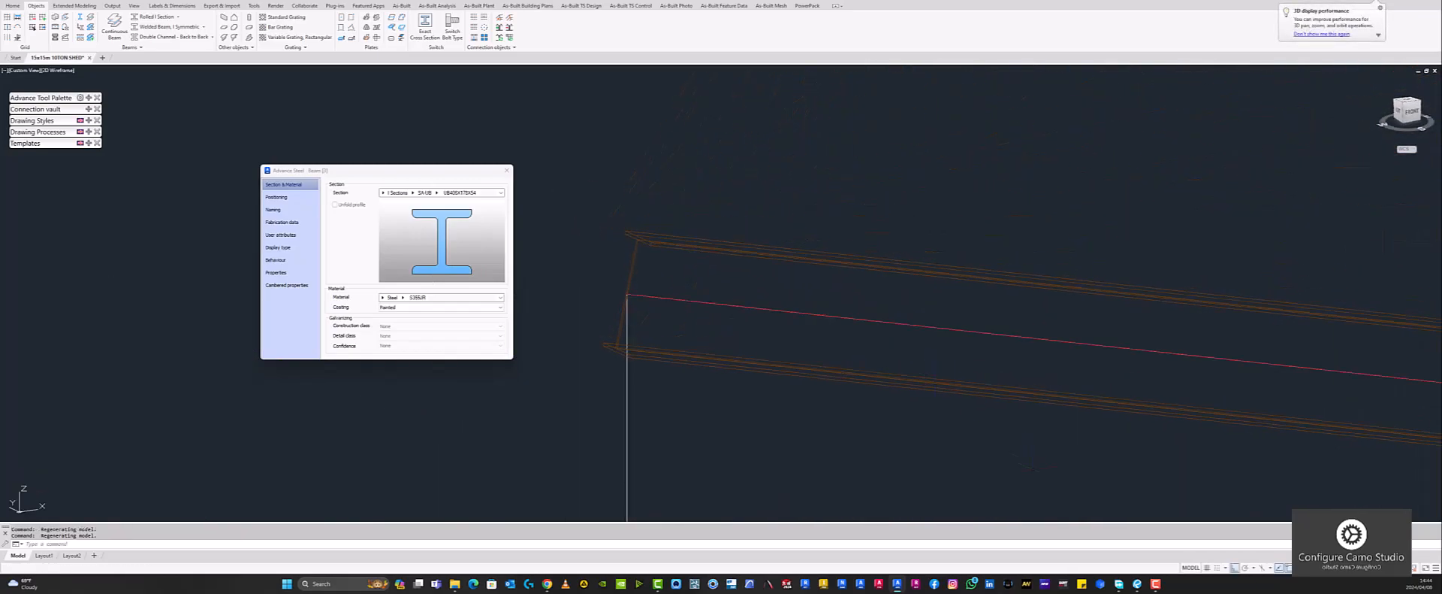
mouse_move(1139, 586)
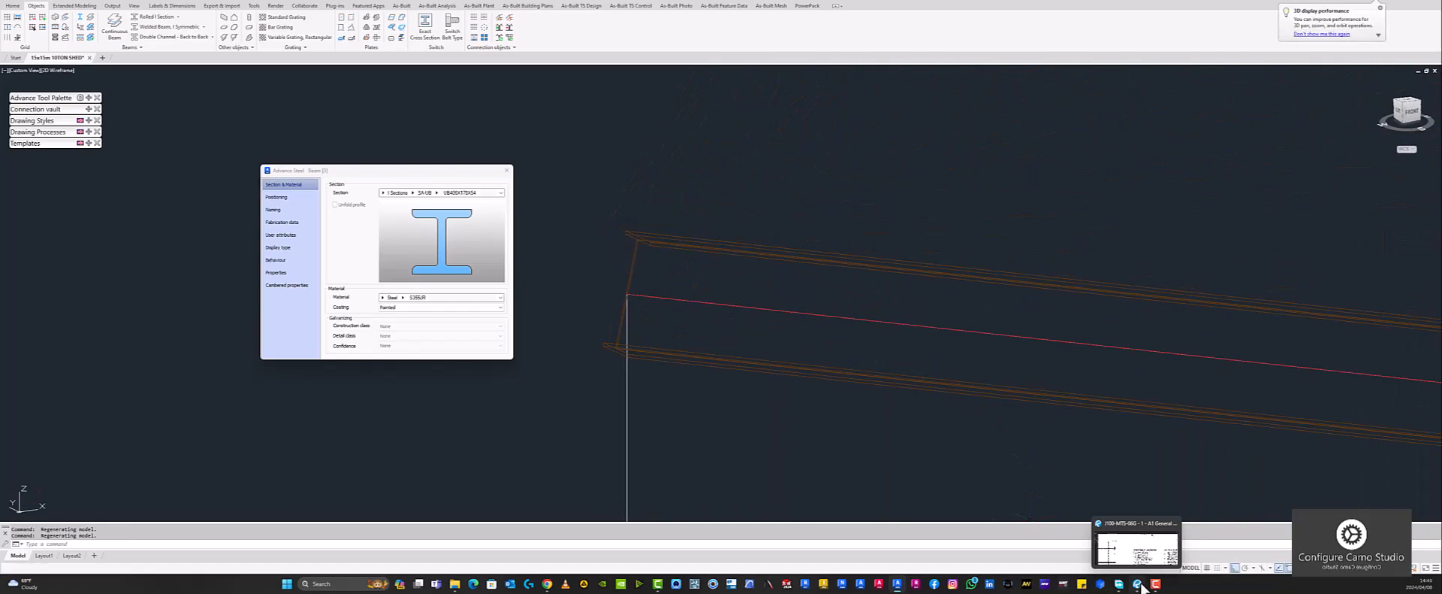
click(1136, 547)
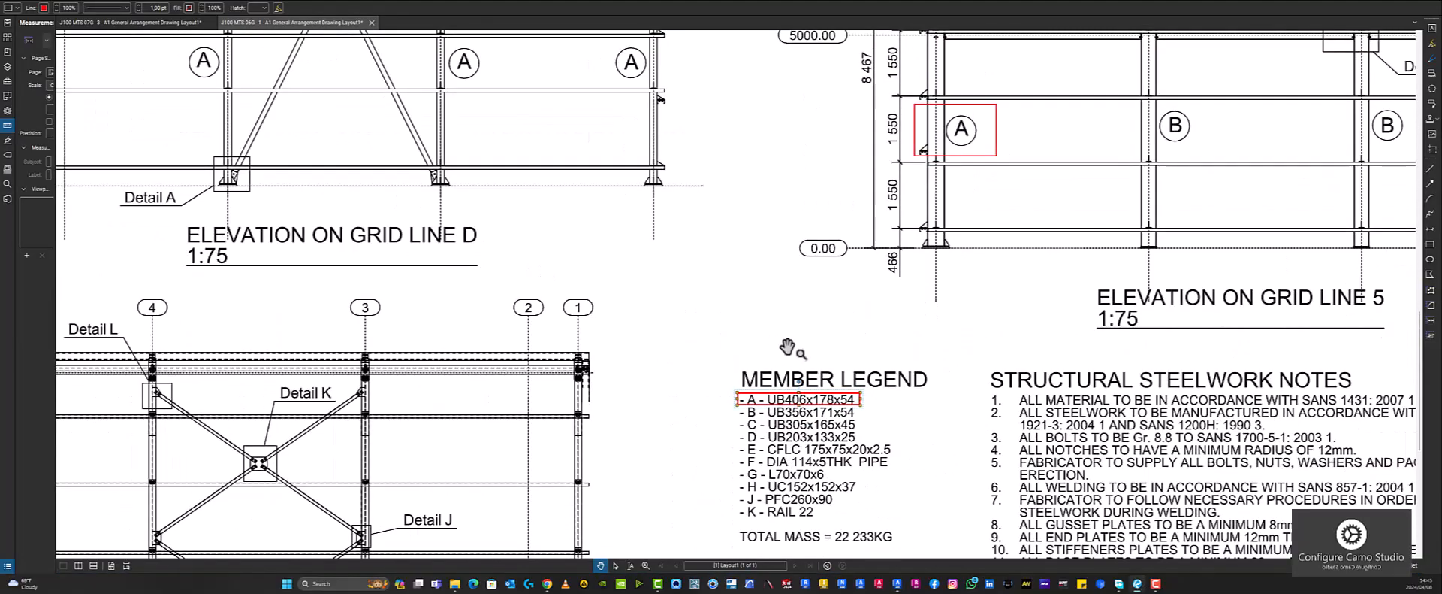
scroll(785, 347, down, 3)
click(1431, 244)
scroll(818, 255, up, 3)
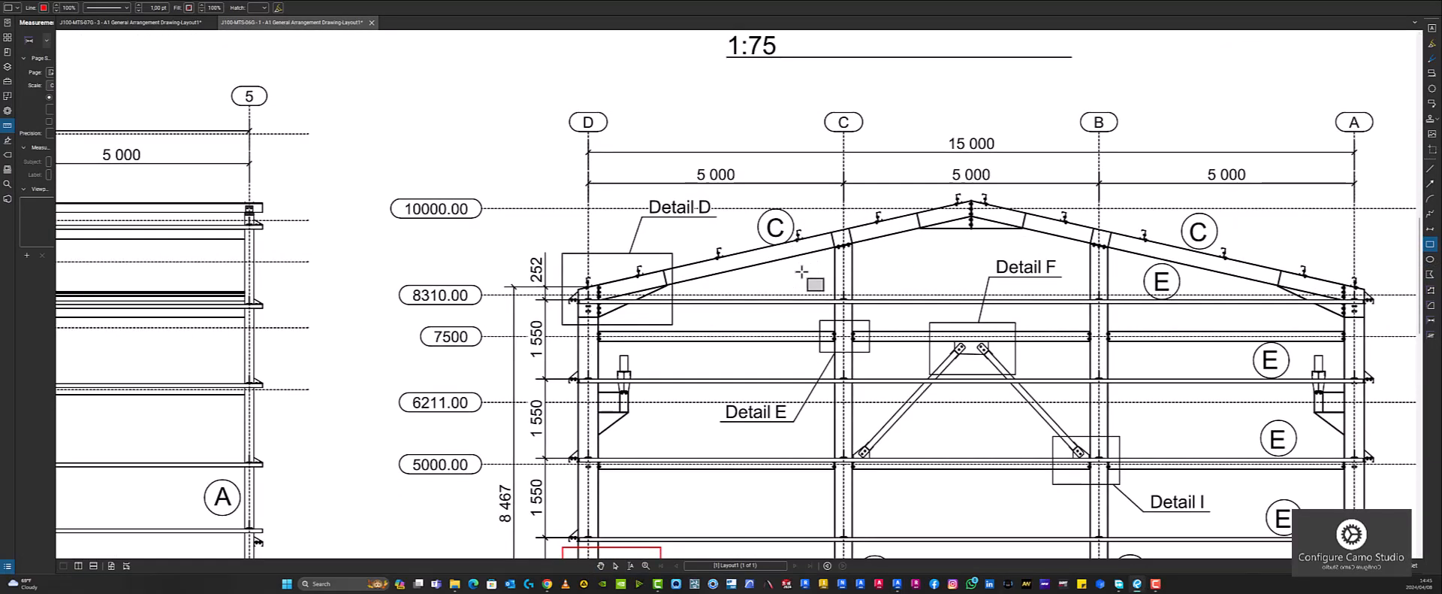
scroll(802, 272, up, 2)
drag(764, 217, 805, 266)
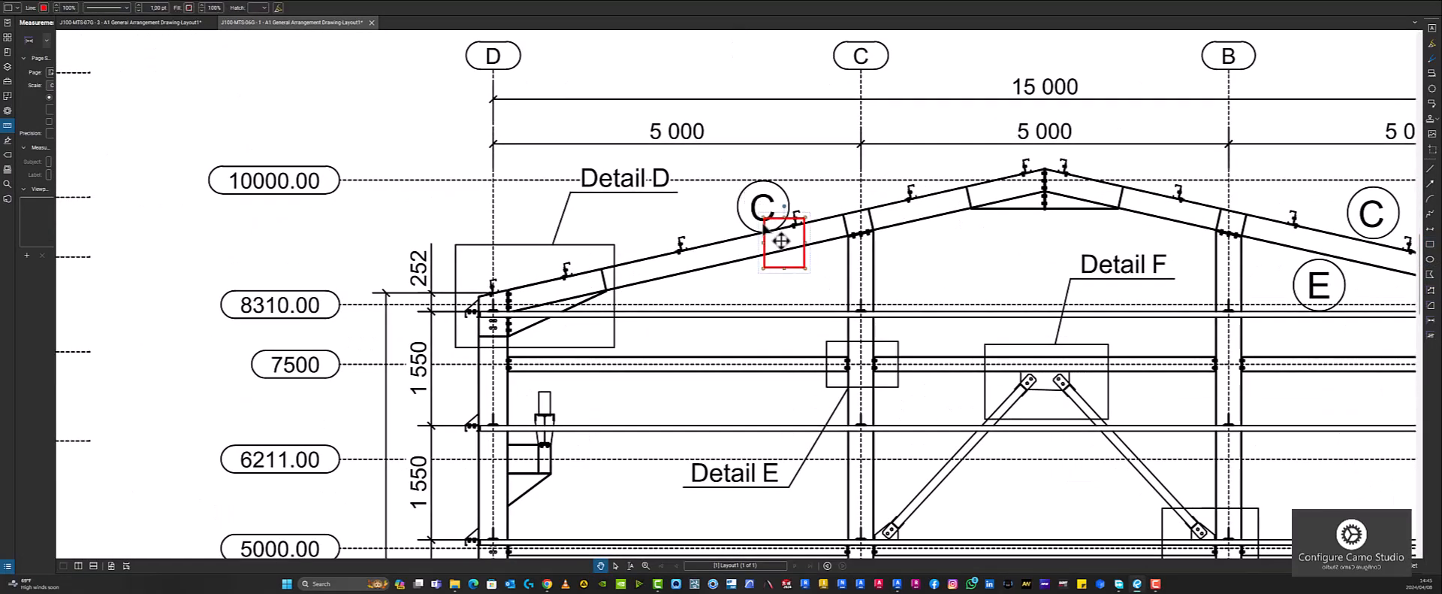
shift+click(743, 190)
drag(744, 191, 734, 161)
scroll(785, 229, down, 5)
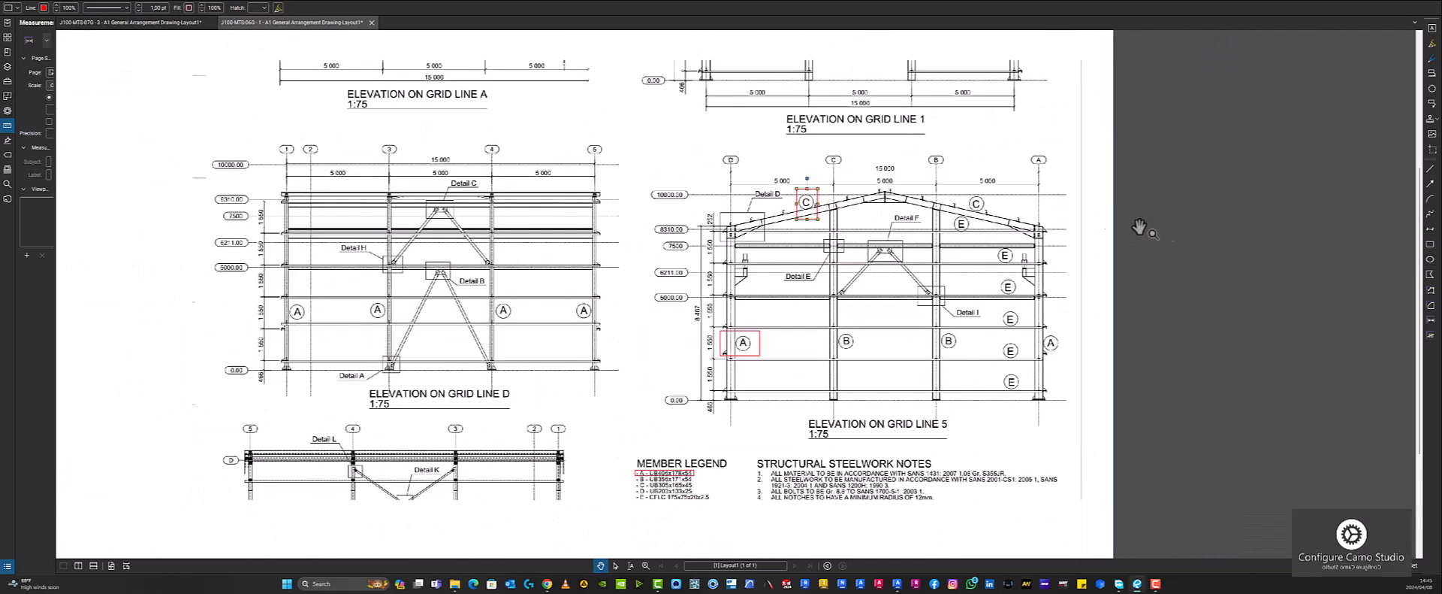
Frame the C - UB305x165x45 entry in the drawing's member legend with a red rectangle
click(1429, 244)
scroll(830, 463, down, 1)
middle_drag(830, 463, 903, 309)
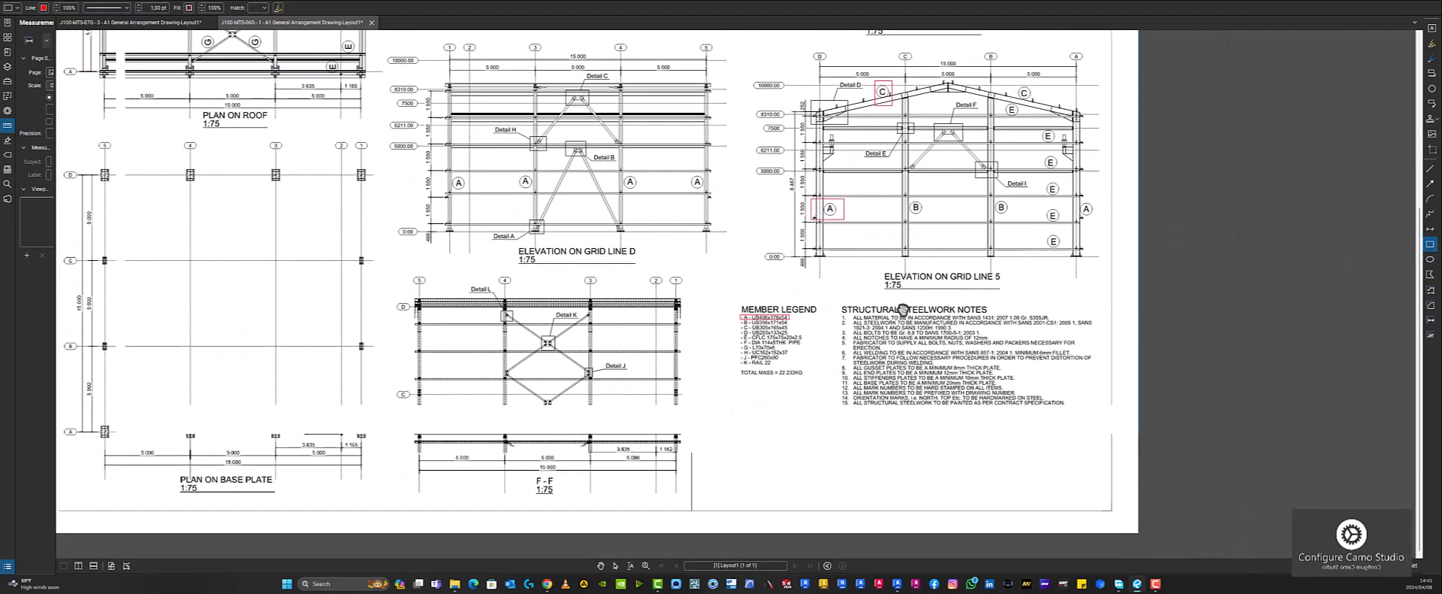
scroll(903, 309, up, 5)
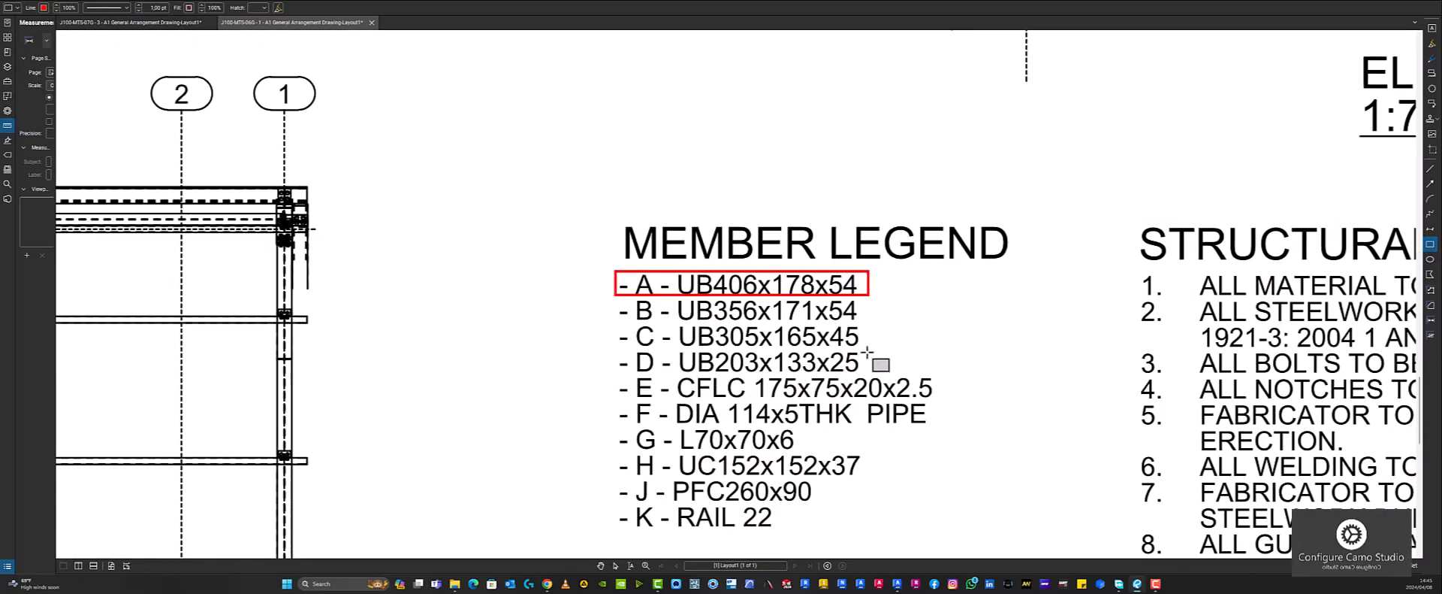
drag(865, 348, 606, 323)
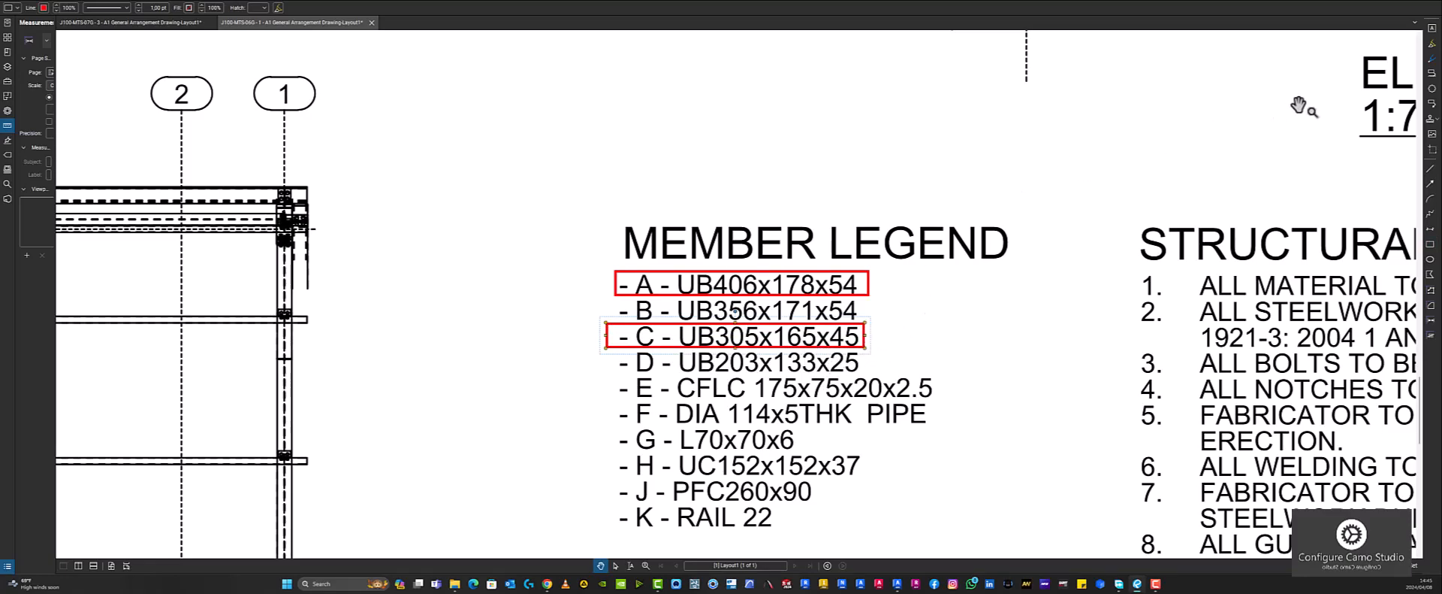
Return to Advance Steel and set the new rafter's section to the UB305x165x45 specified for member C in the legend
click(1390, 2)
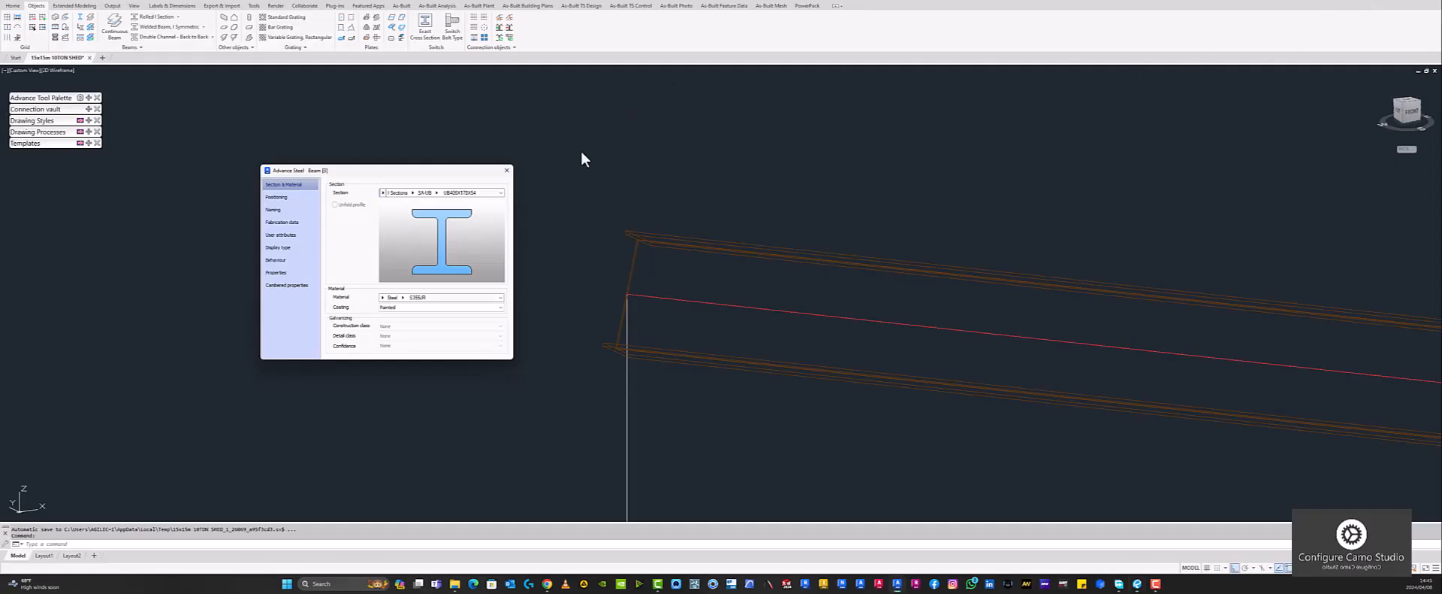
click(437, 193)
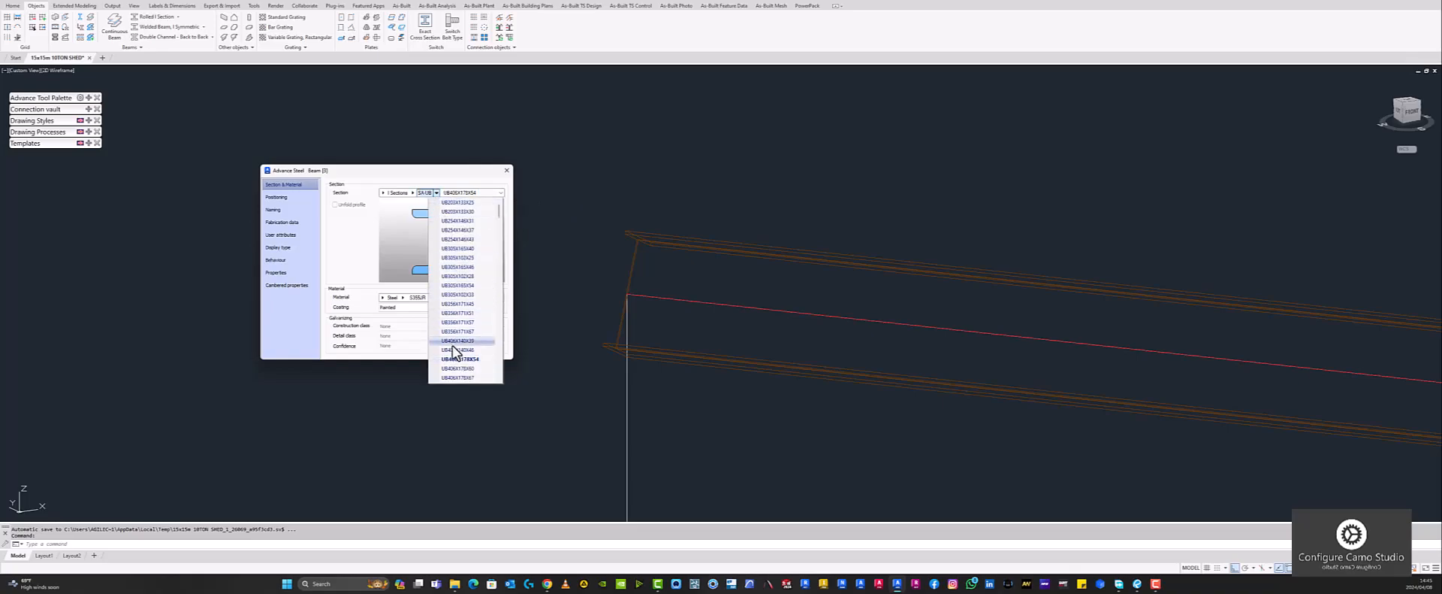
click(471, 268)
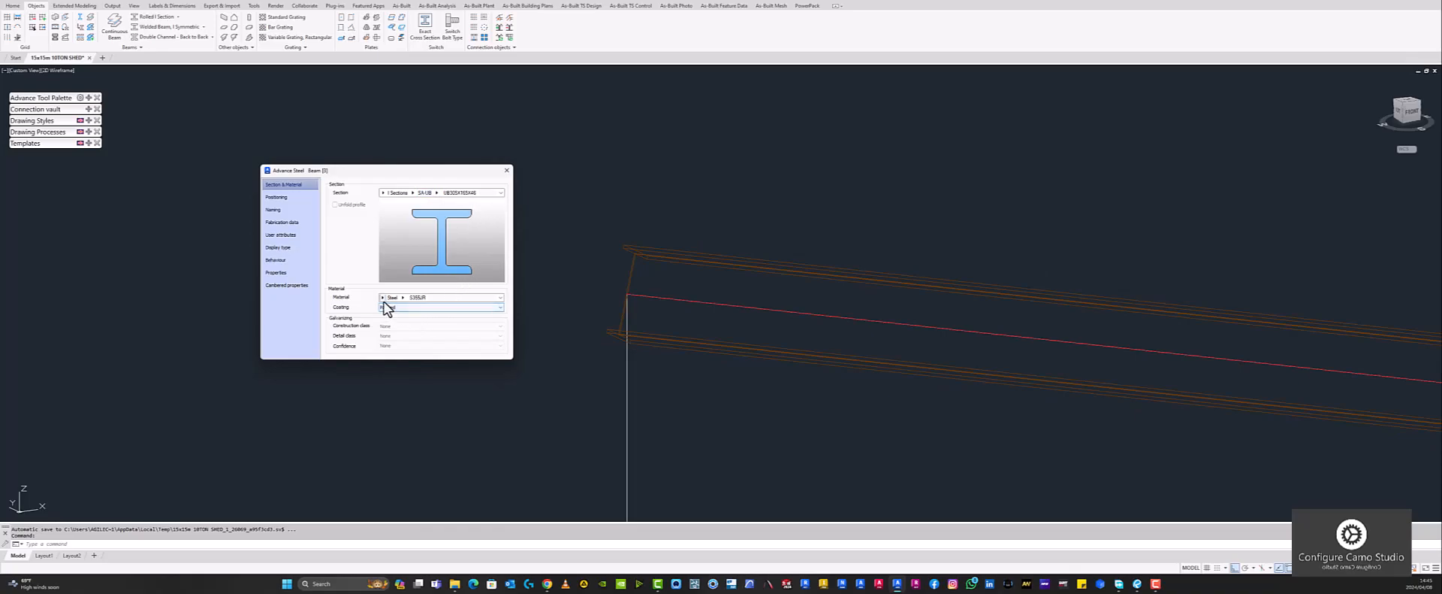
scroll(661, 250, down, 3)
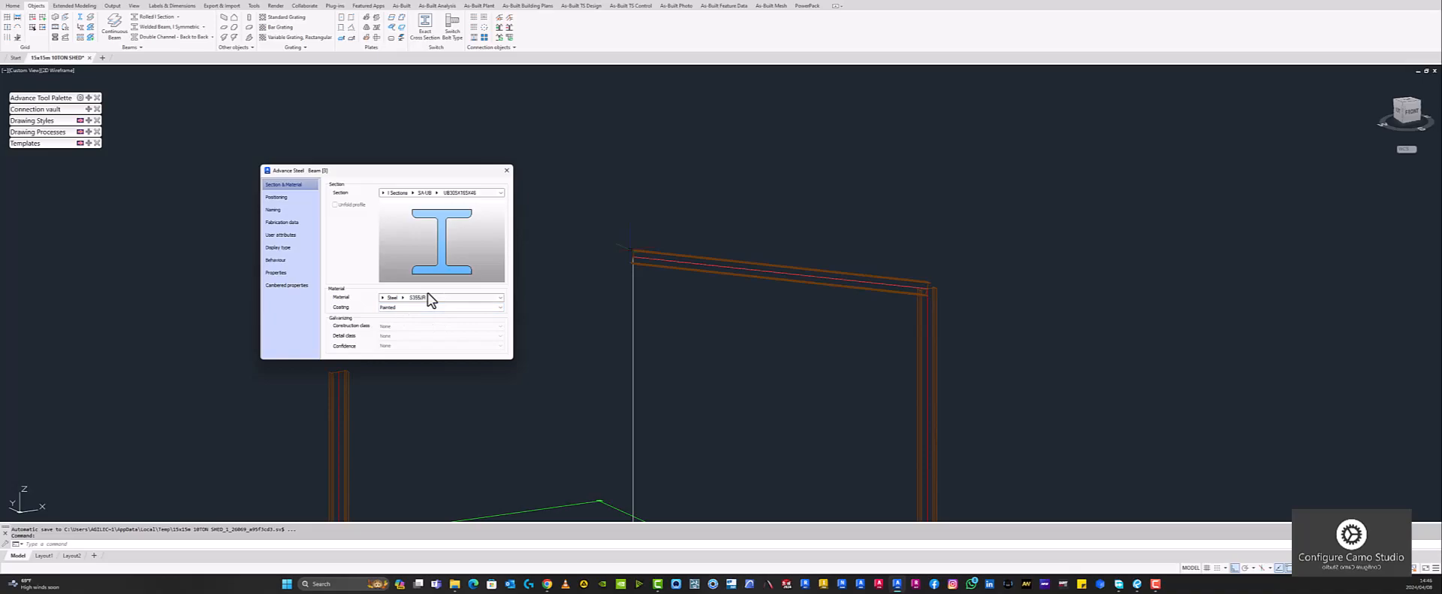
Set the model role of the sloping beam to Rafter in its naming properties
click(308, 197)
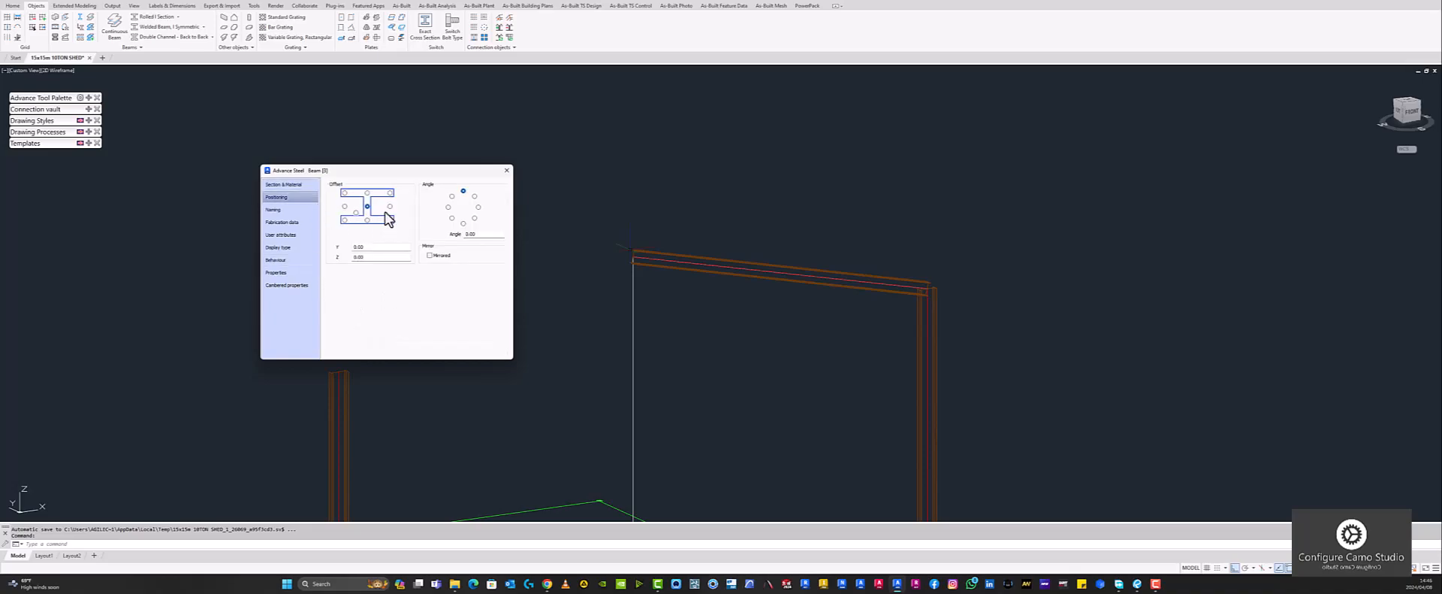
click(292, 212)
click(439, 293)
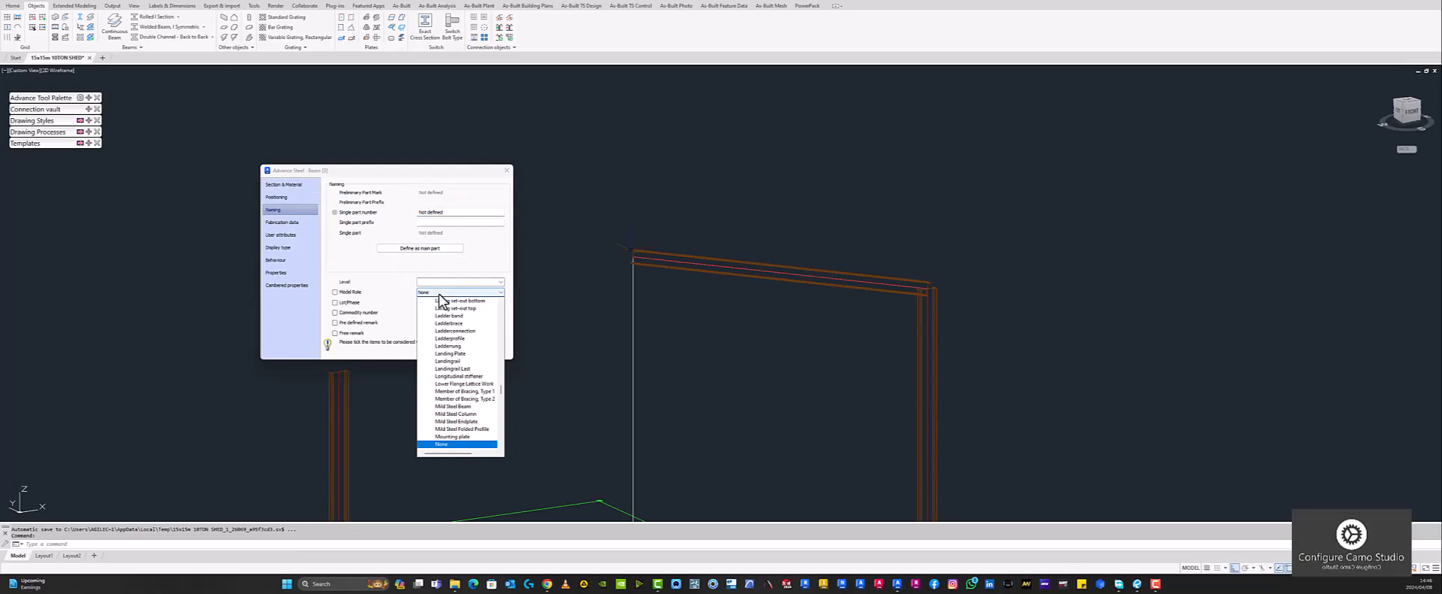
scroll(439, 300, down, 5)
click(440, 300)
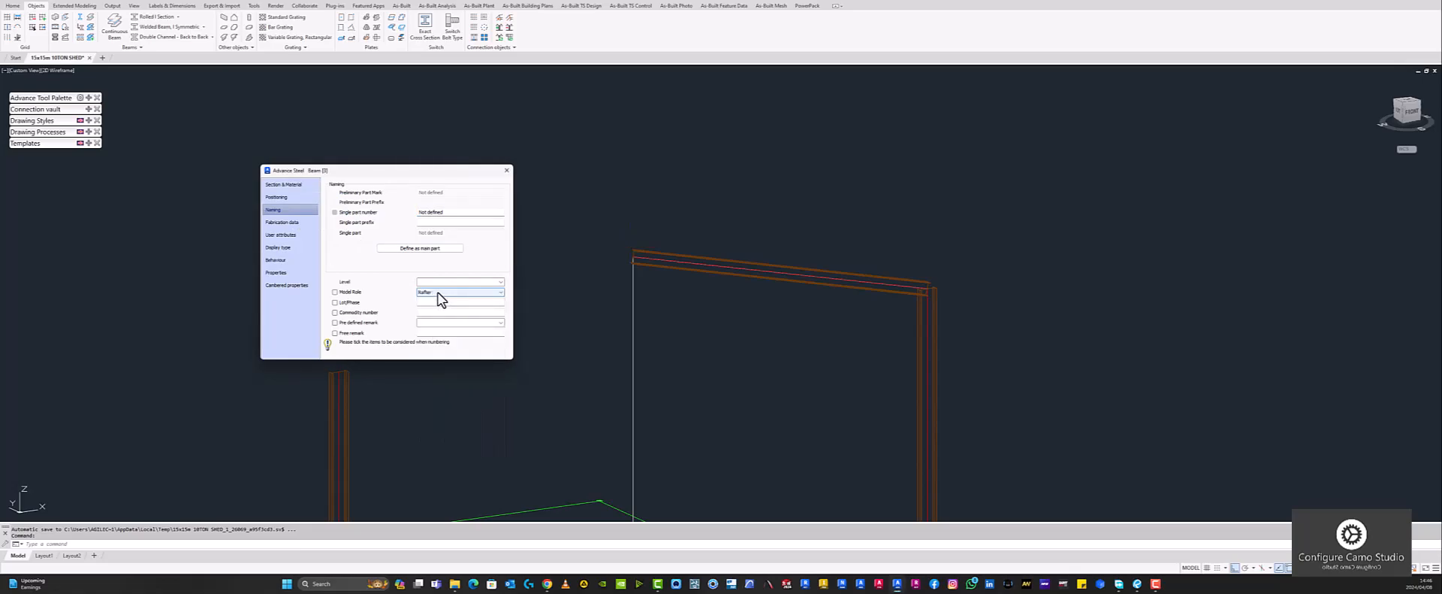
click(507, 170)
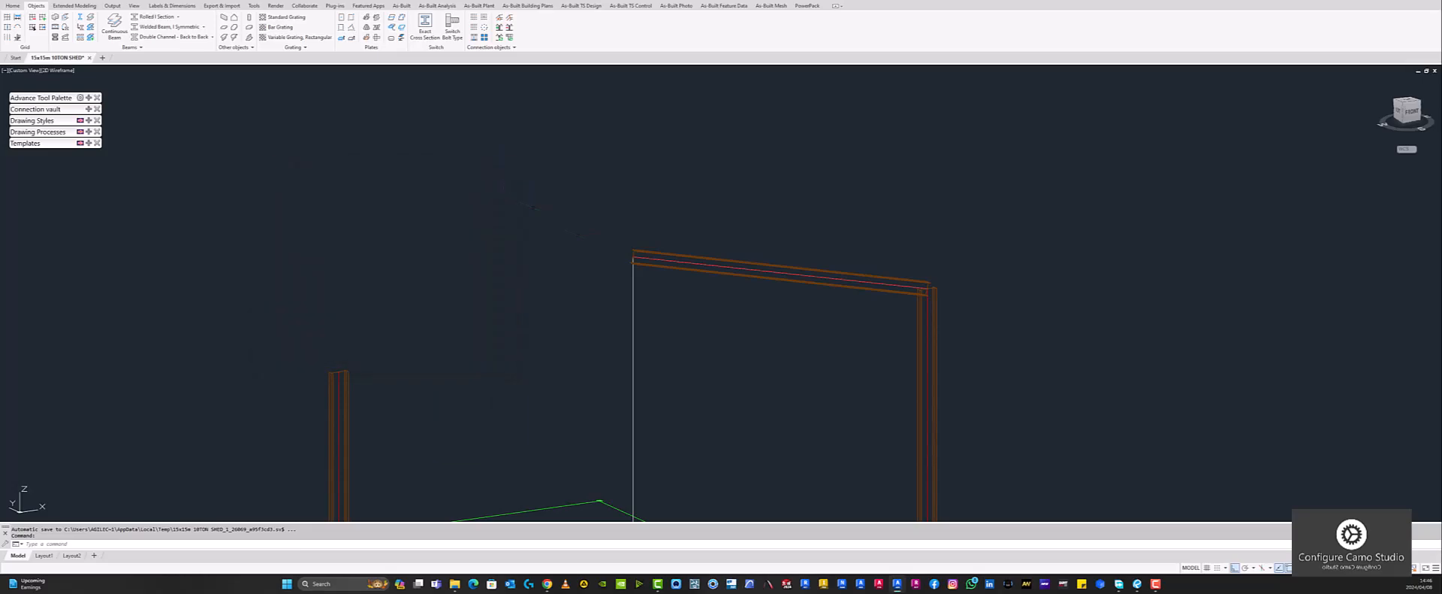
Add a second rafter as a rolled I-section beam from the top midpoint of the column at the grid origin to the apex
shift+middle_drag(599, 245, 792, 252)
scroll(931, 225, down, 4)
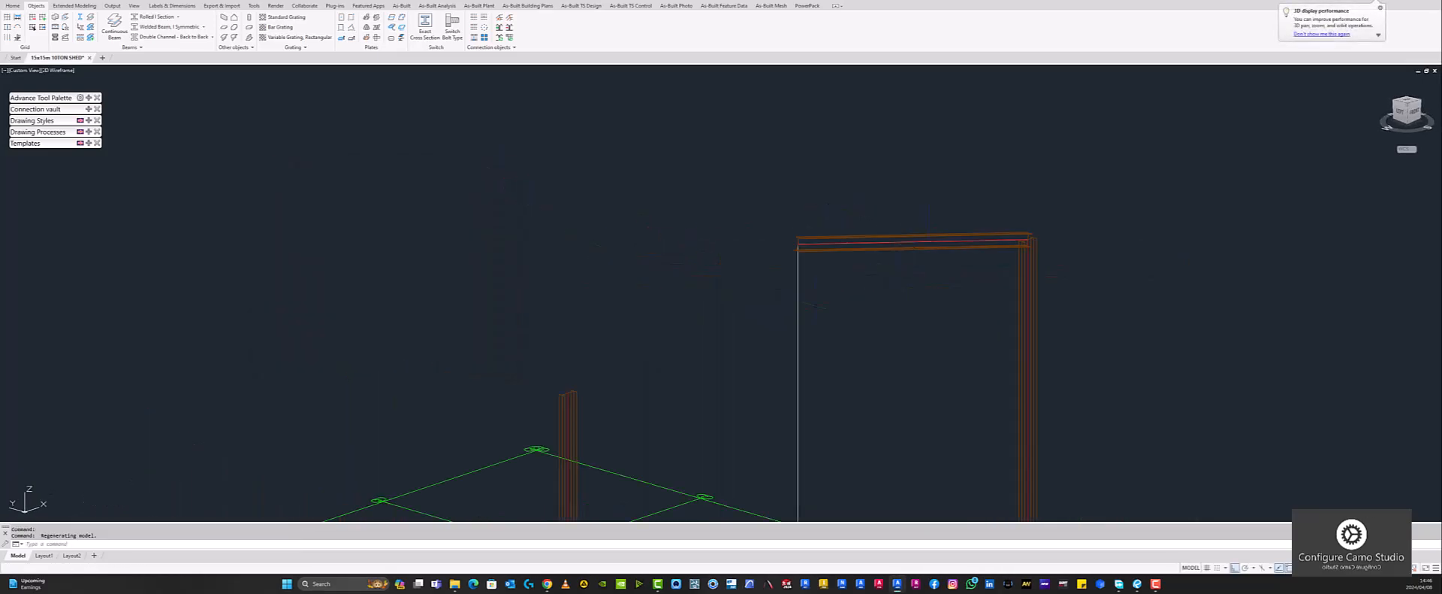
scroll(789, 261, down, 4)
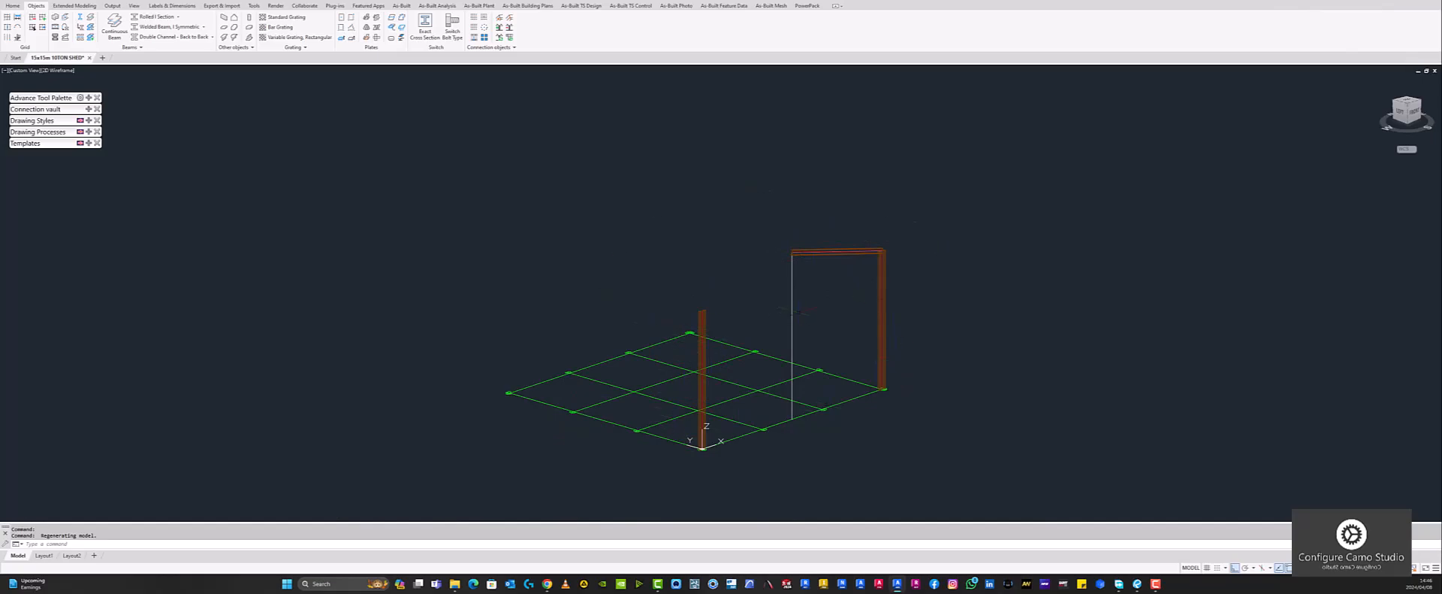
scroll(798, 312, up, 5)
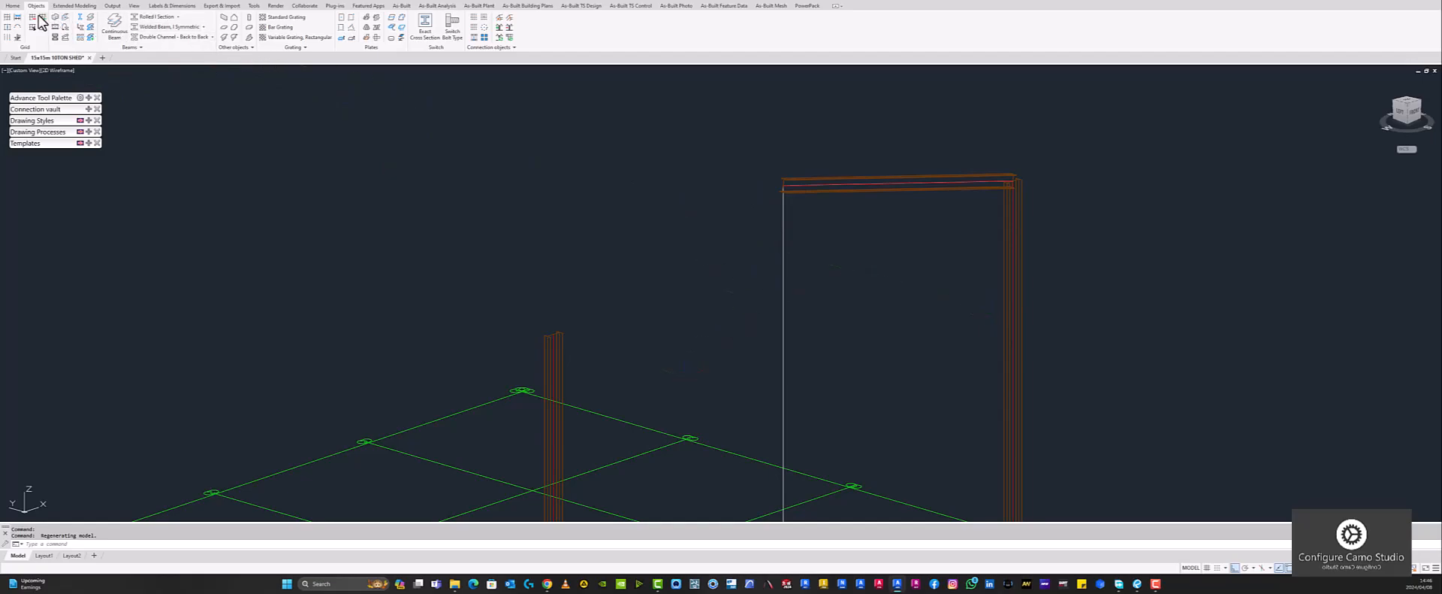
click(11, 6)
click(137, 33)
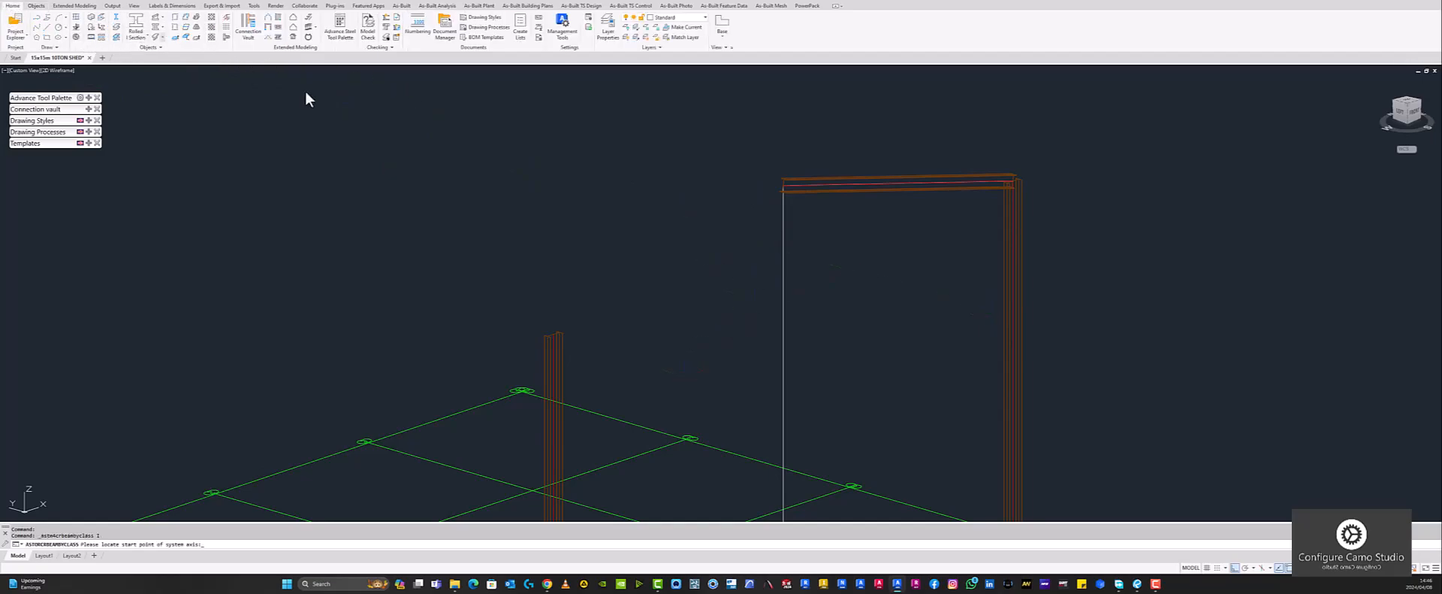
scroll(586, 323, up, 4)
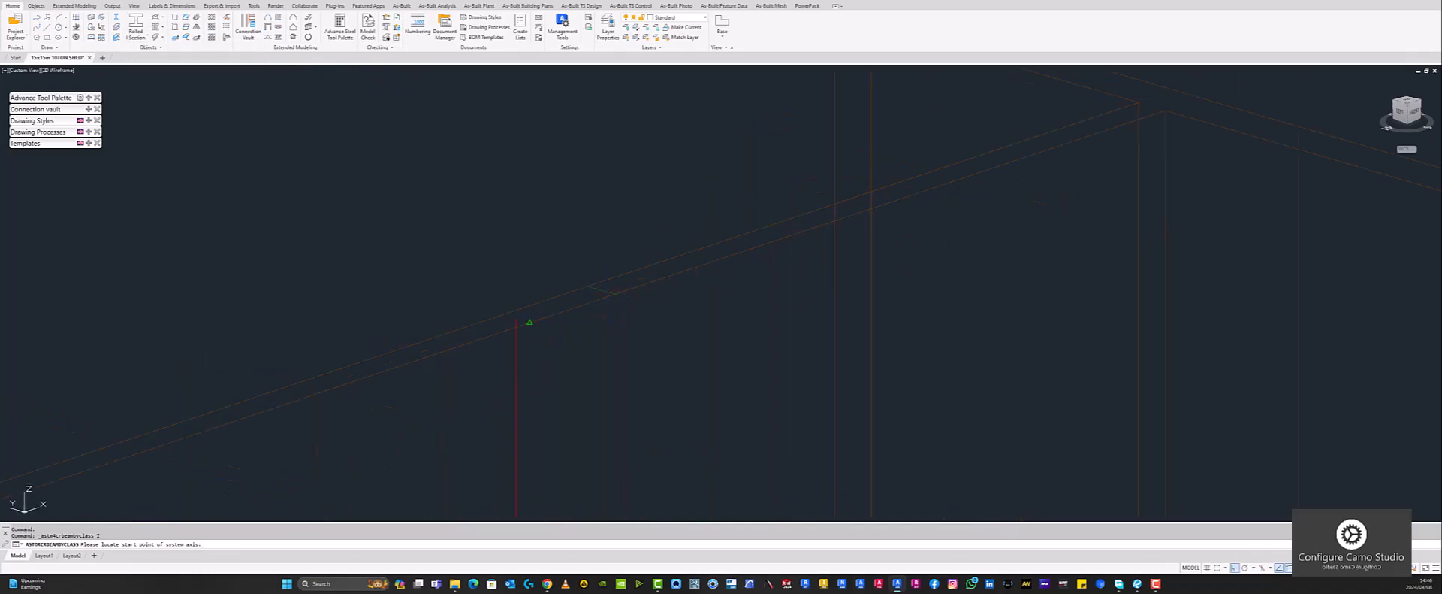
click(406, 350)
scroll(351, 376, down, 7)
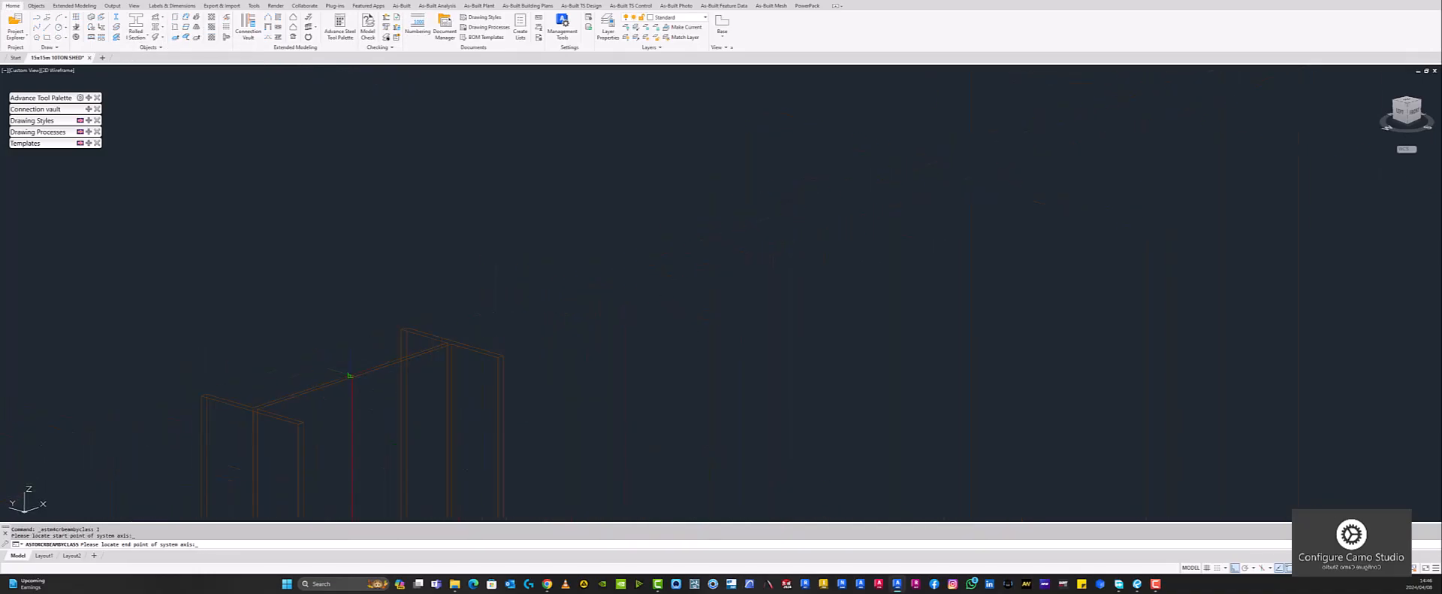
scroll(570, 304, down, 4)
scroll(721, 254, up, 6)
scroll(506, 396, down, 3)
scroll(470, 410, up, 5)
scroll(466, 300, up, 3)
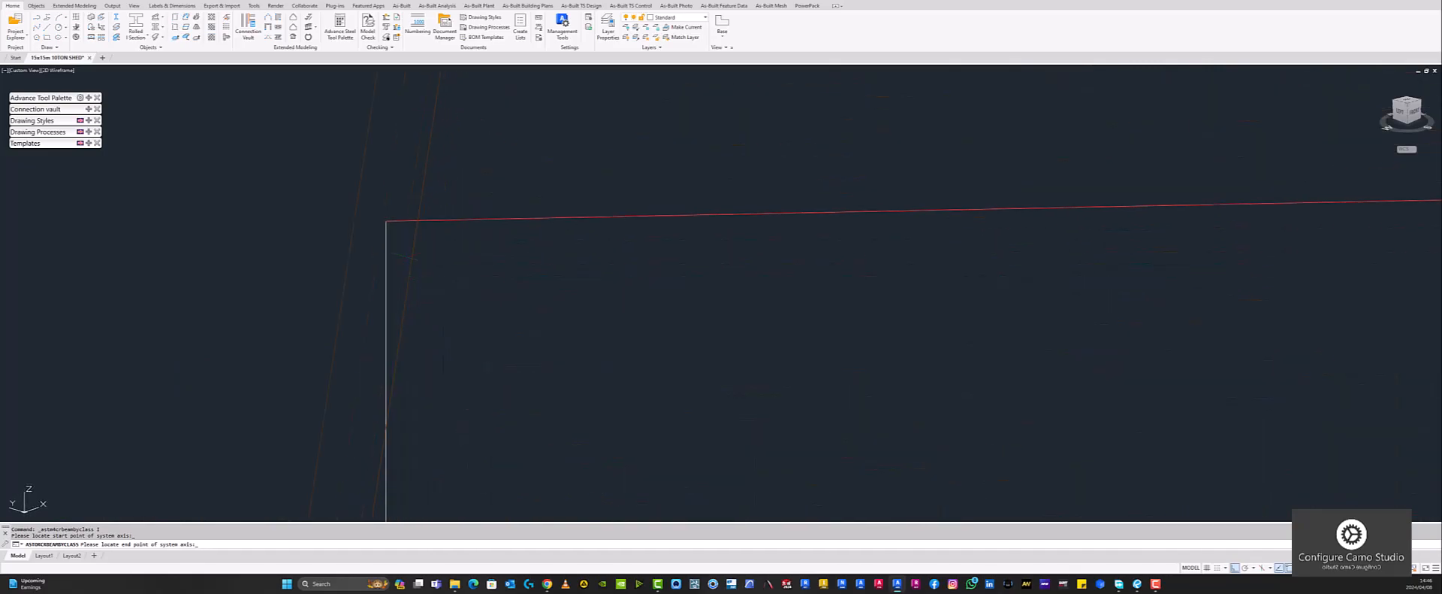
click(386, 221)
scroll(479, 266, down, 1)
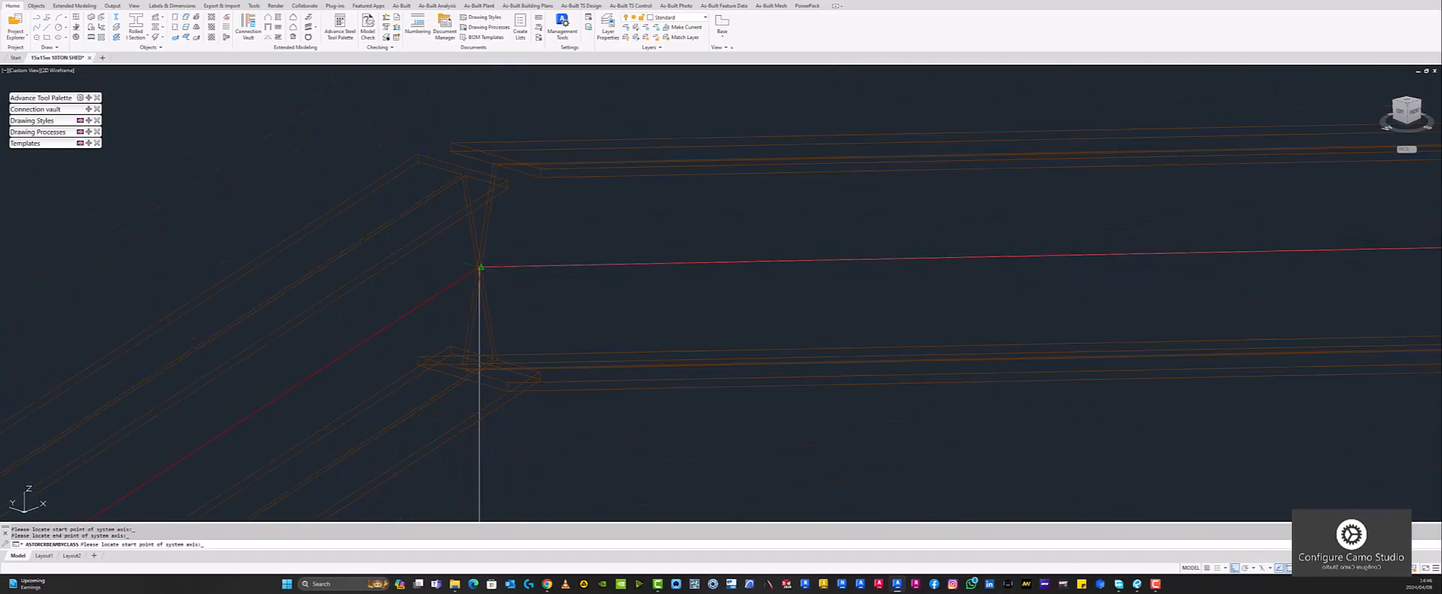
Assign a model role to the second rafter in its naming properties
key(Return)
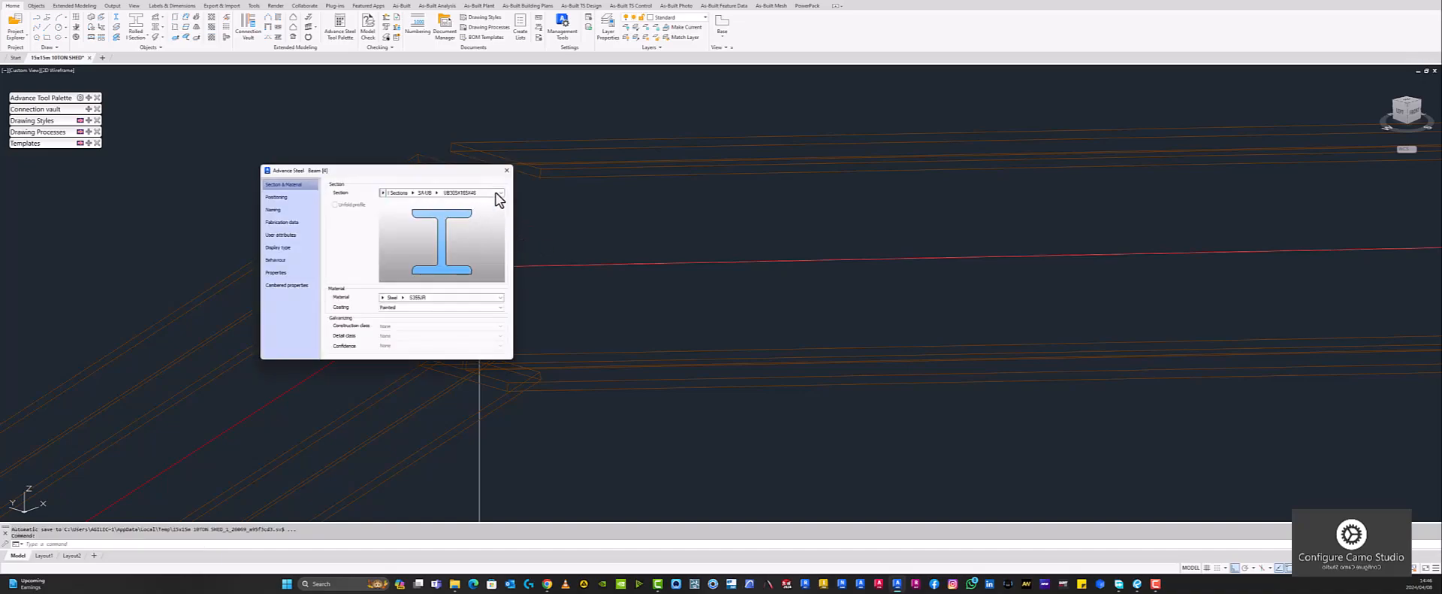
click(286, 209)
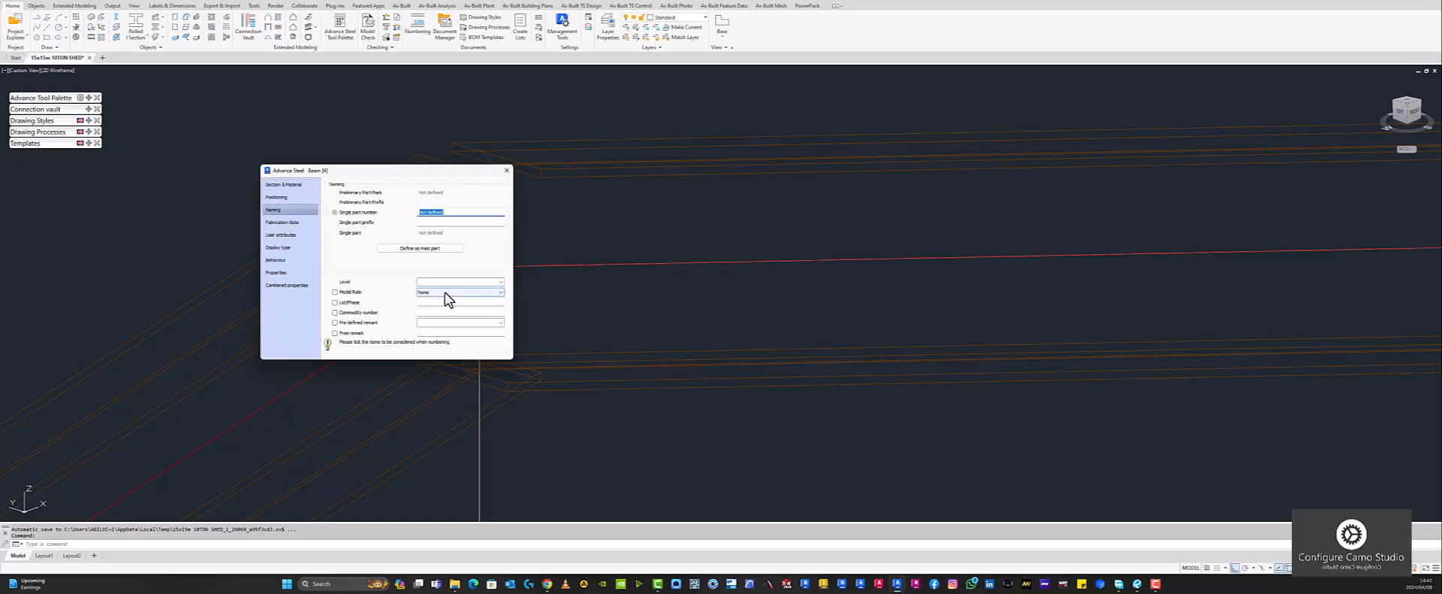
click(446, 292)
click(446, 292)
click(508, 171)
key(Escape)
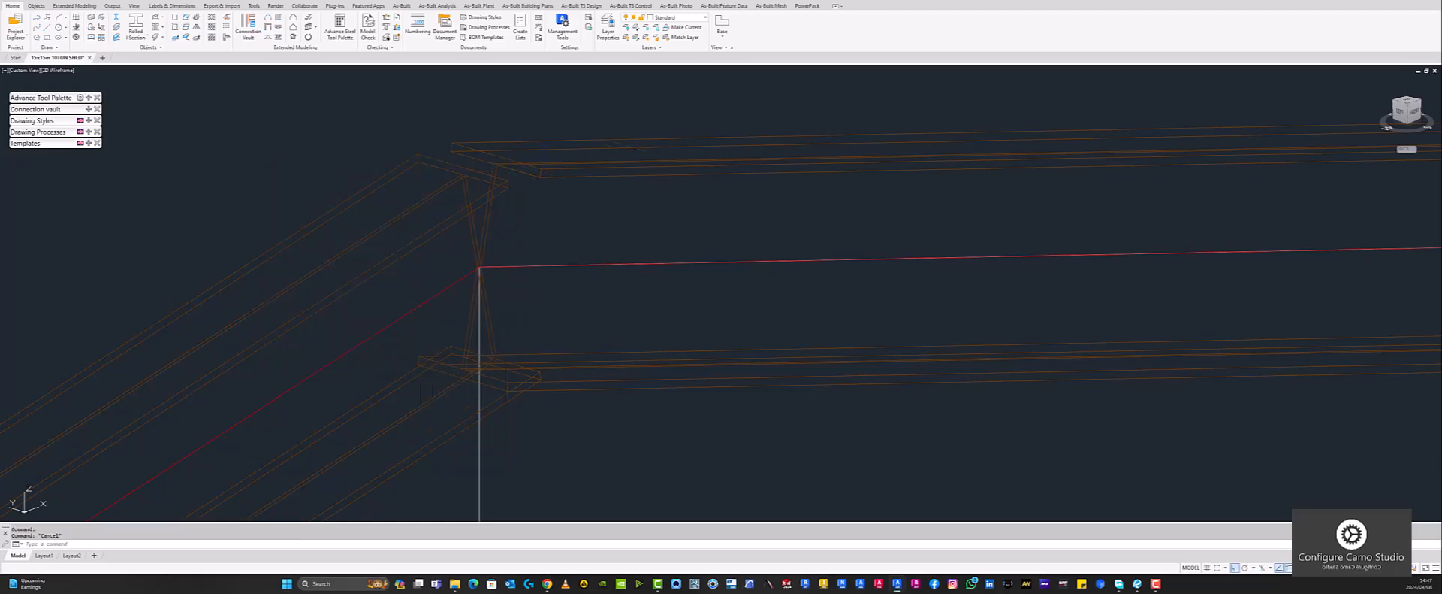
Change the visual style of the model view to Realistic
scroll(660, 150, down, 7)
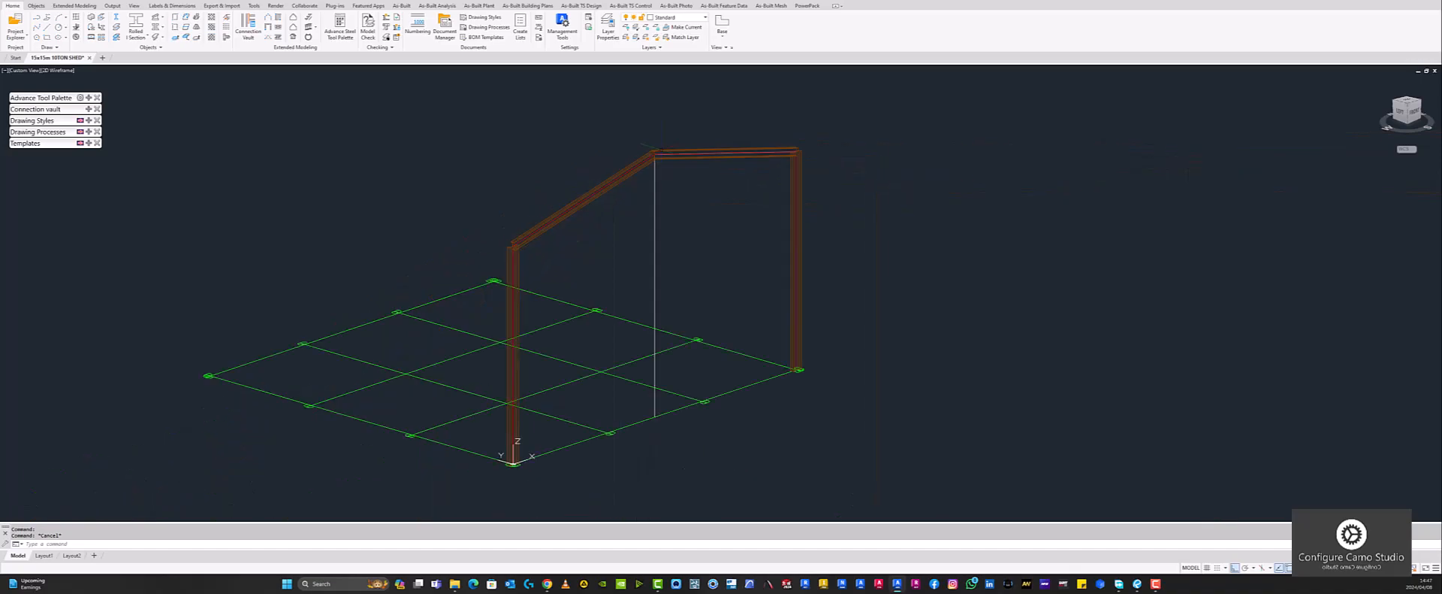
middle_drag(685, 320, 777, 295)
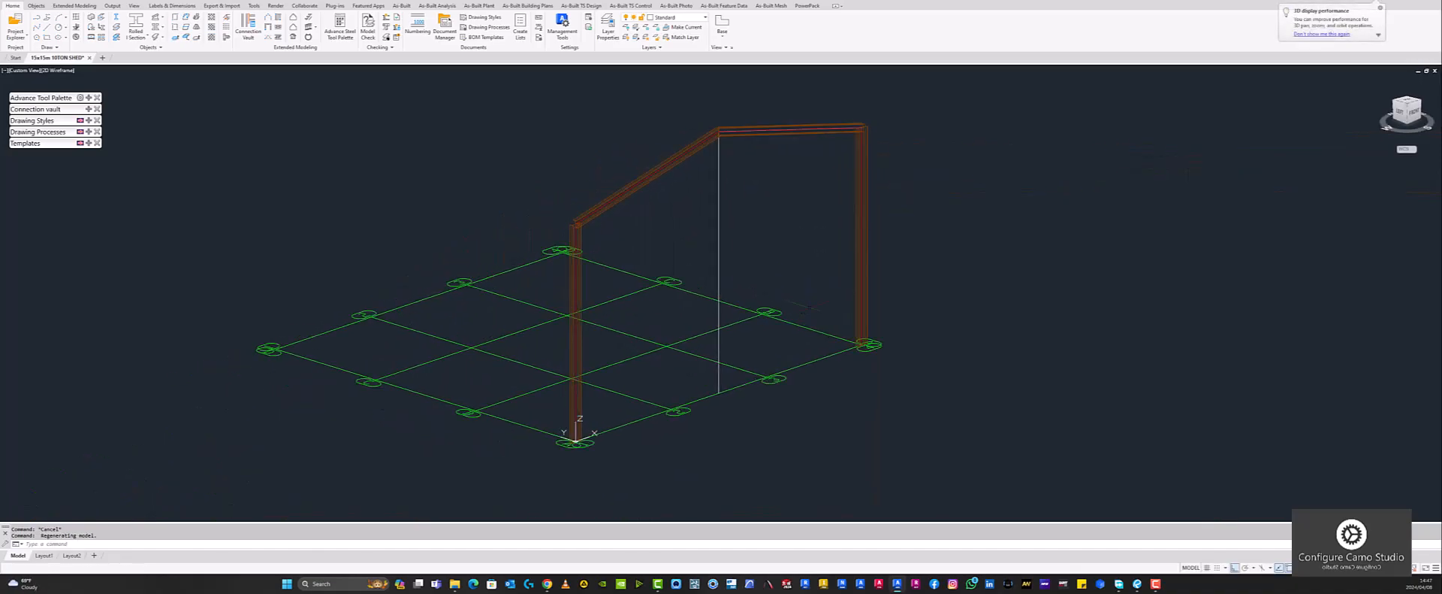
scroll(767, 289, up, 3)
scroll(763, 278, down, 6)
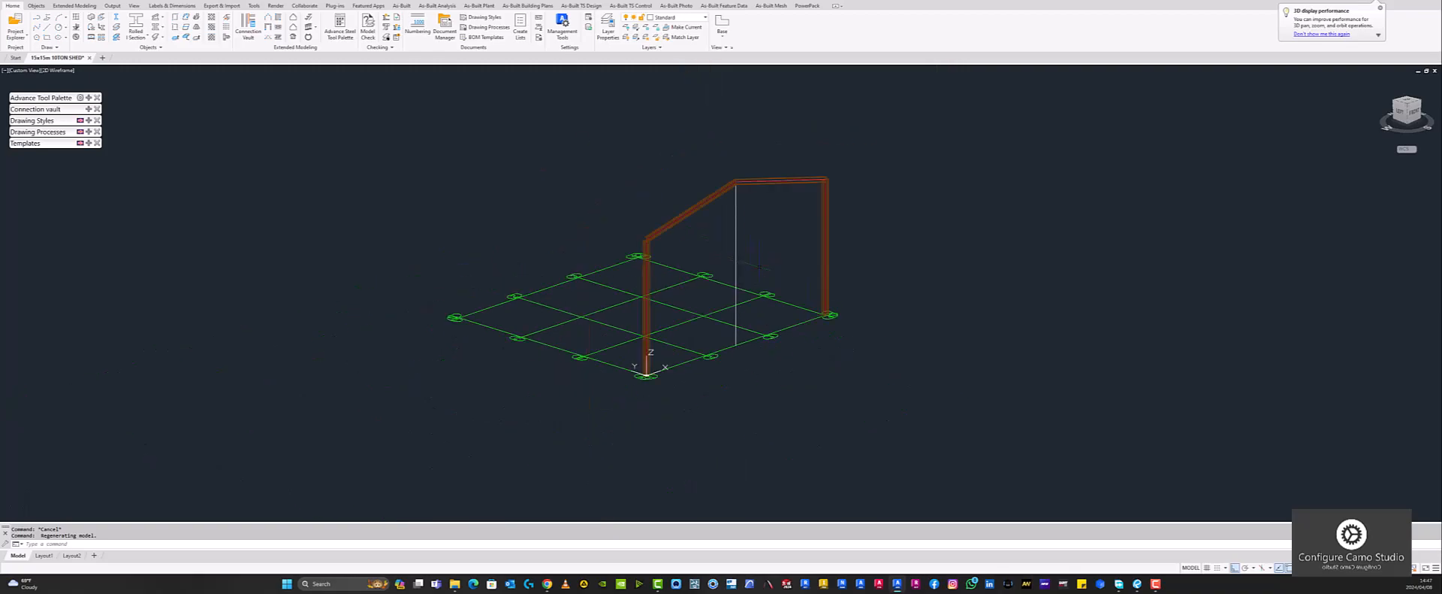
scroll(751, 214, up, 2)
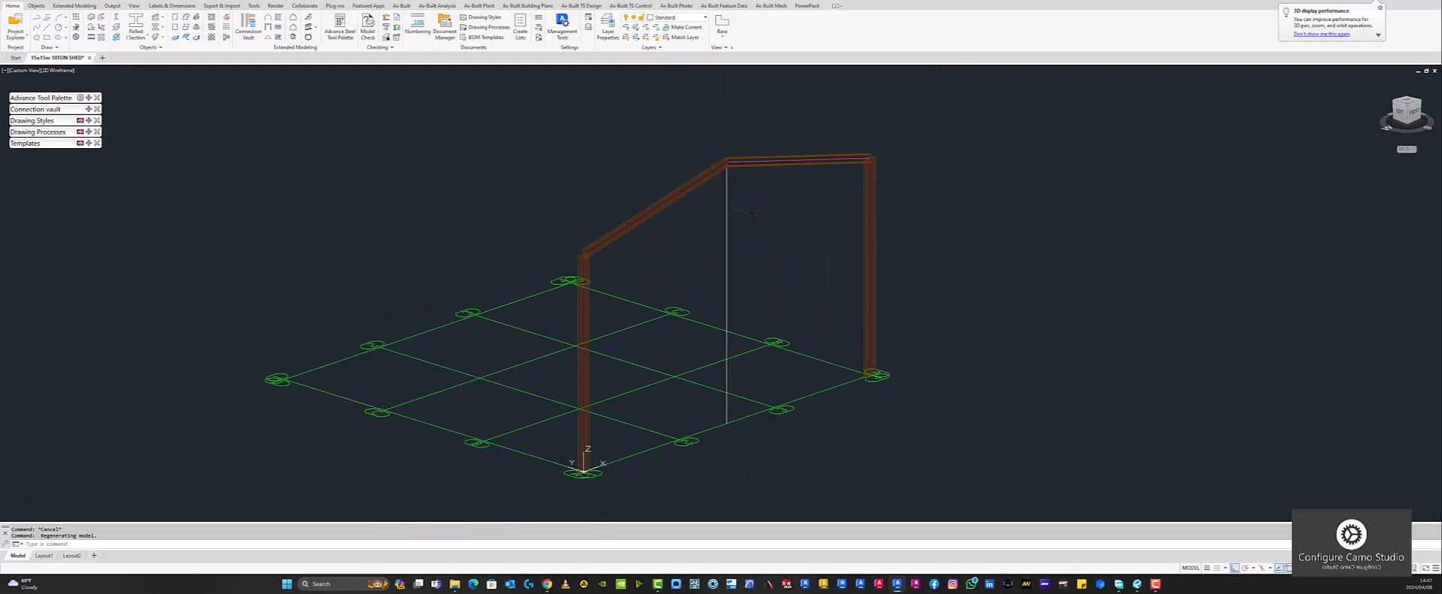
click(66, 70)
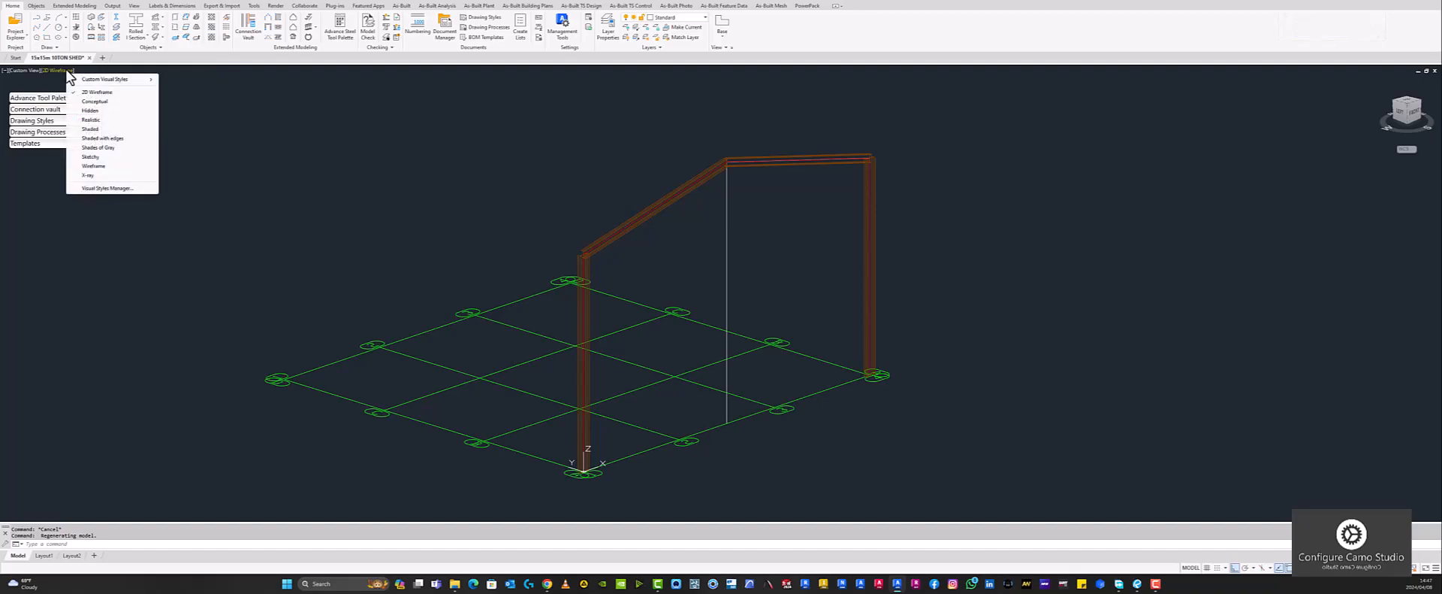
click(99, 120)
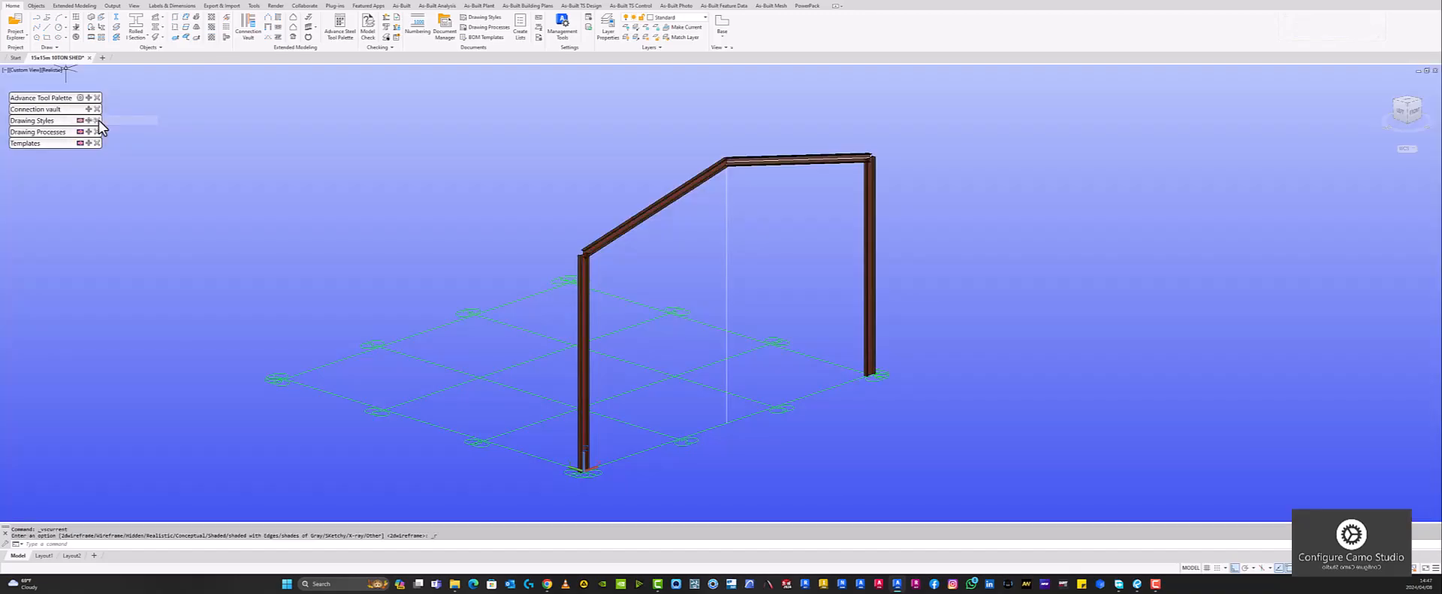
Try the Shades of Gray visual style on the portal frame and return the view to Realistic
scroll(582, 462, up, 5)
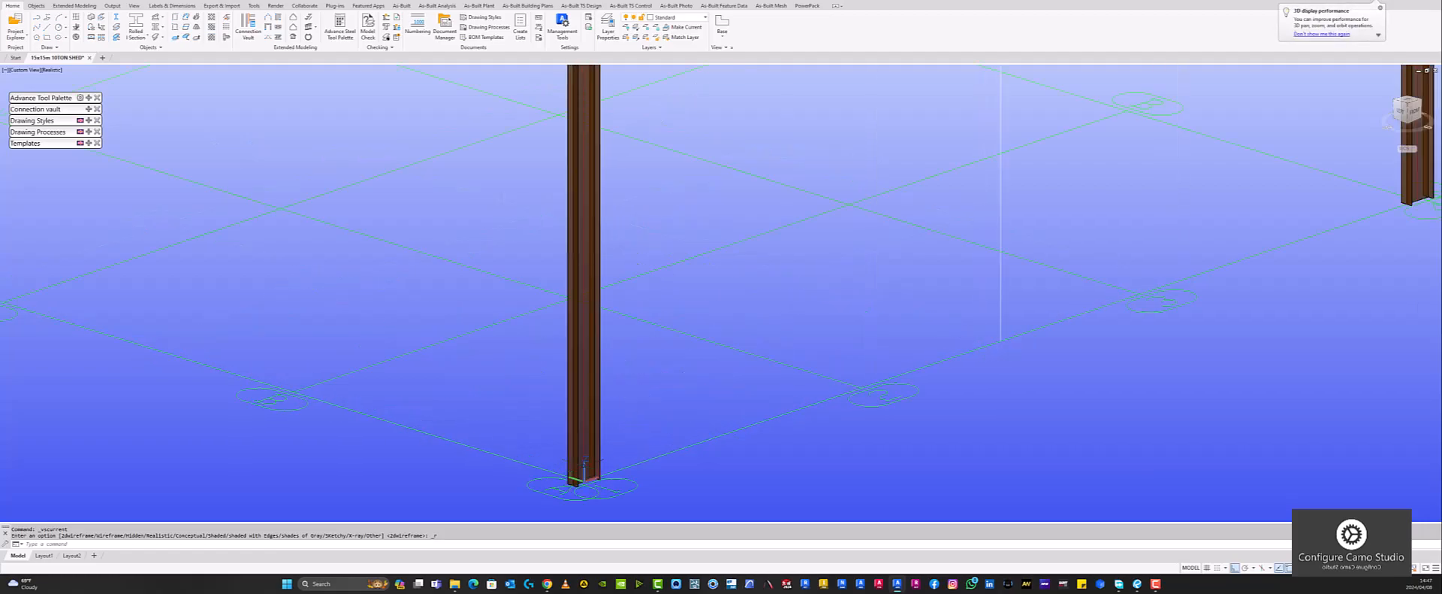
click(53, 70)
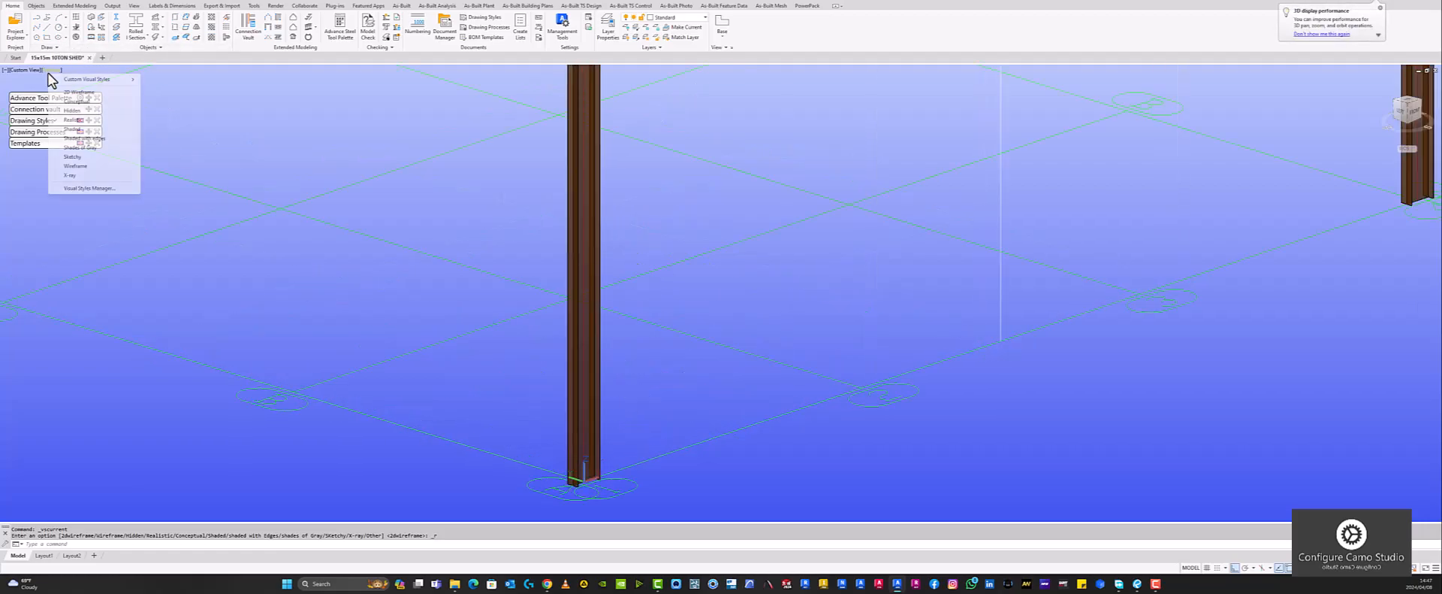
click(83, 147)
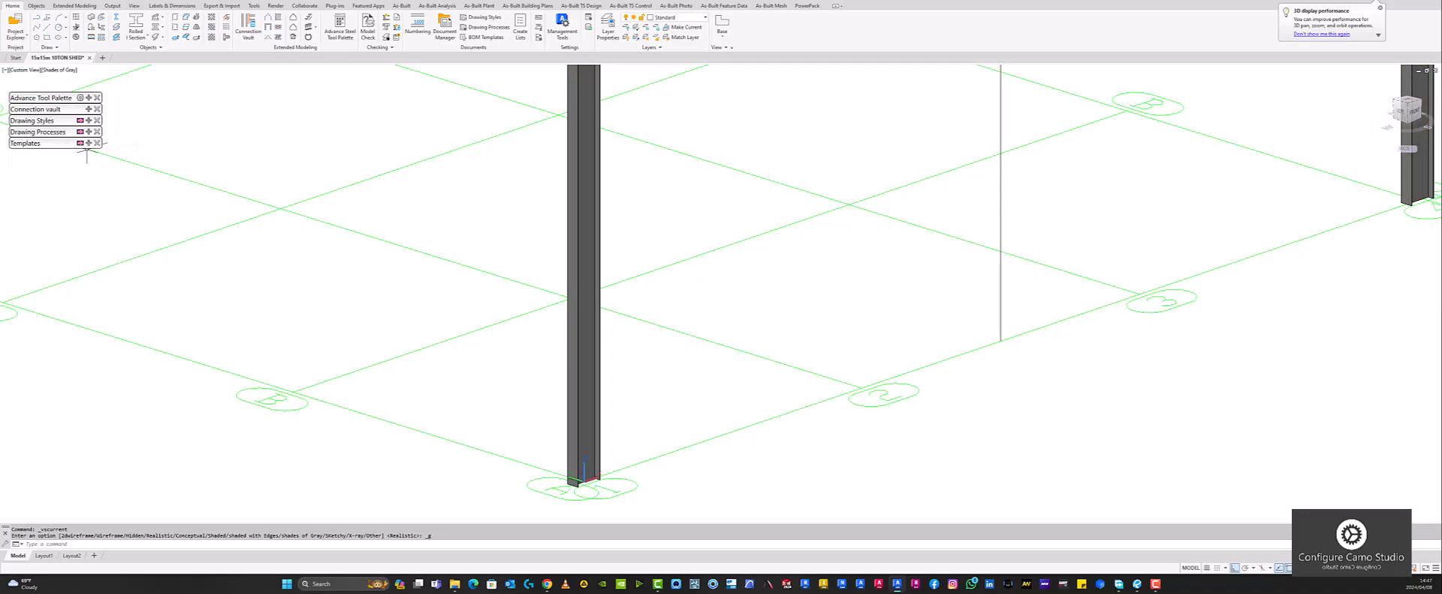
scroll(670, 344, down, 5)
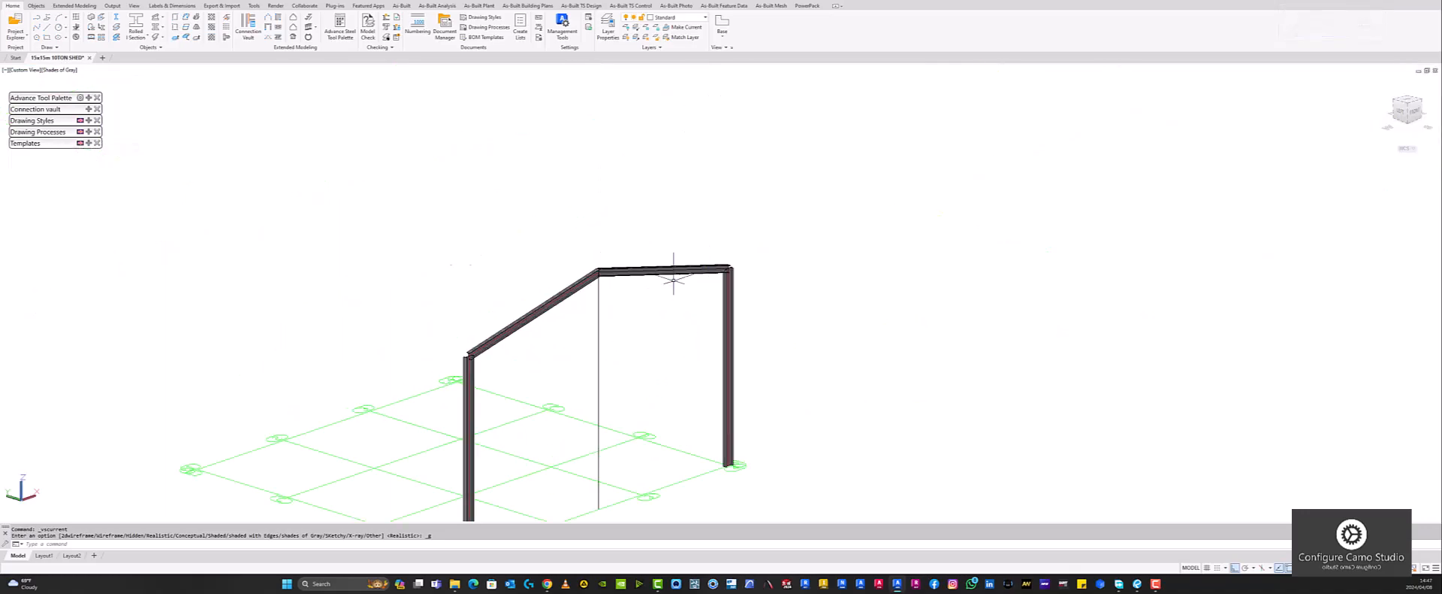
click(71, 69)
click(97, 120)
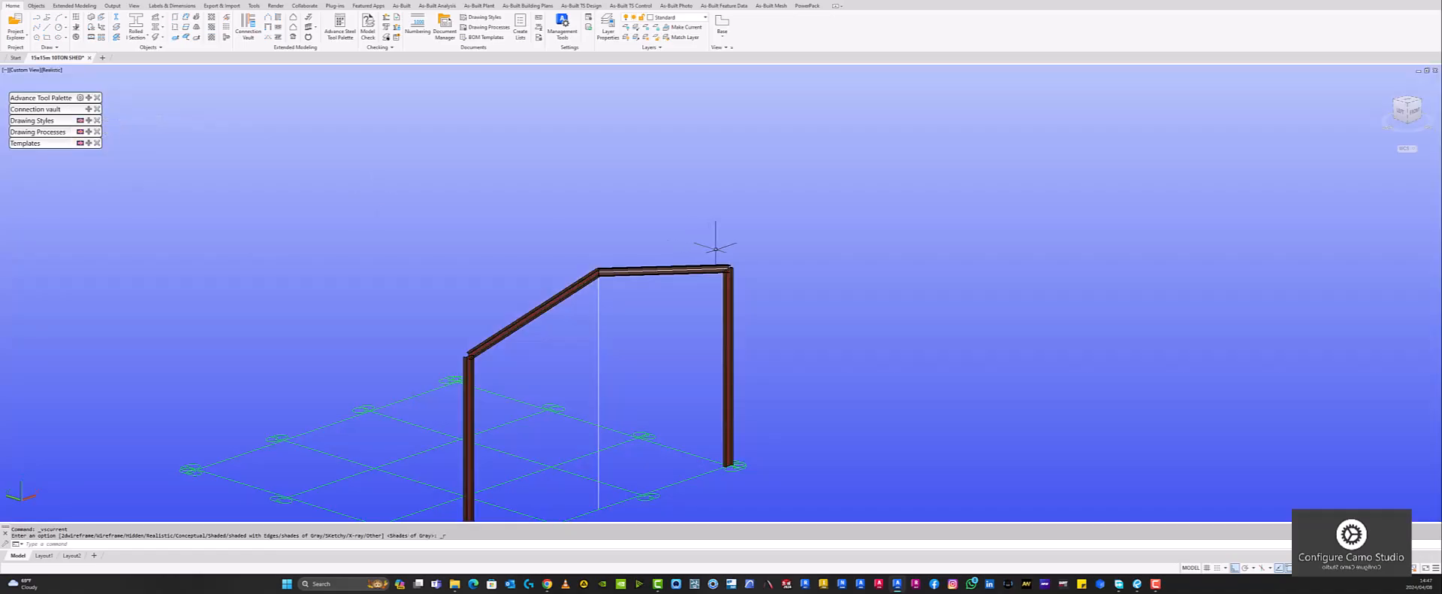
Check the existing layers and create a new layer named Columns in the layer properties
scroll(719, 284, down, 2)
scroll(619, 203, up, 4)
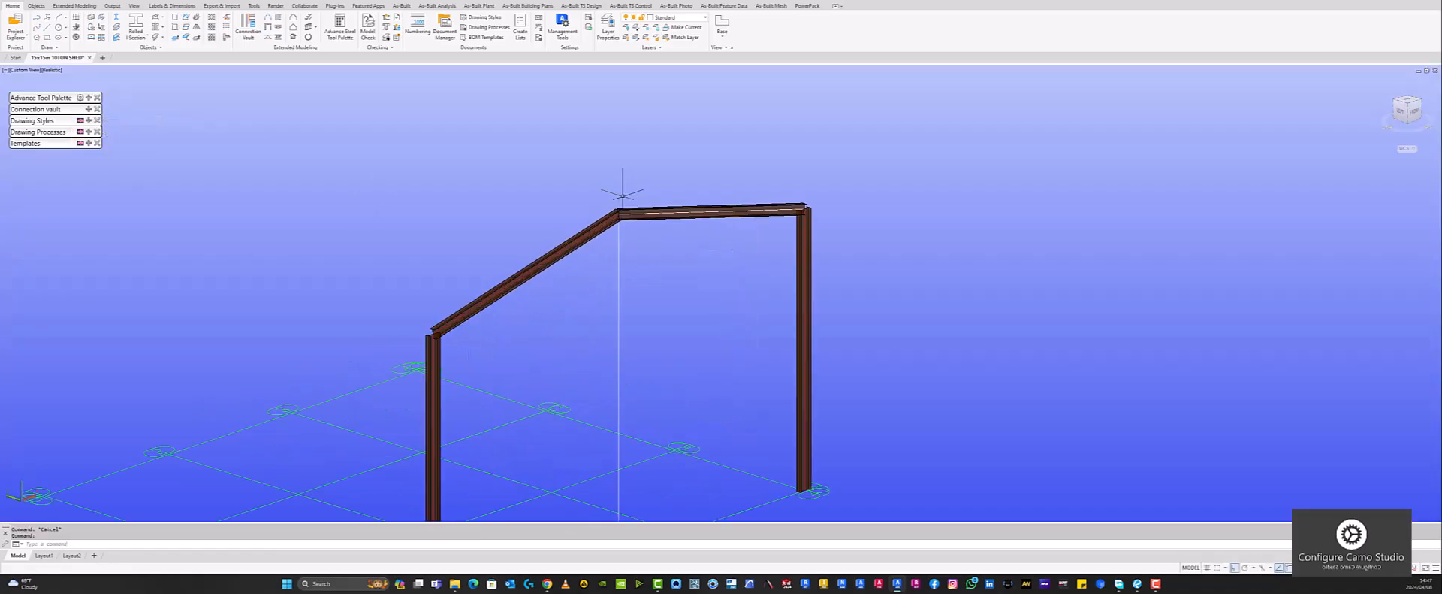
scroll(653, 192, down, 4)
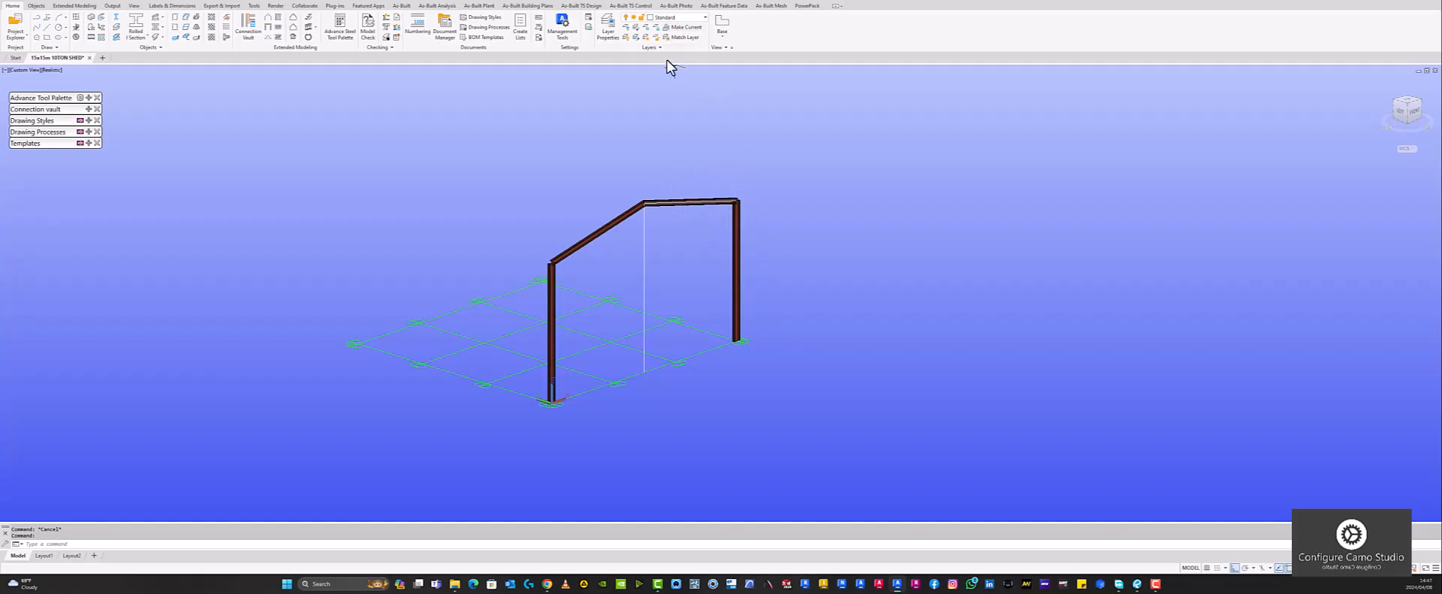
click(672, 17)
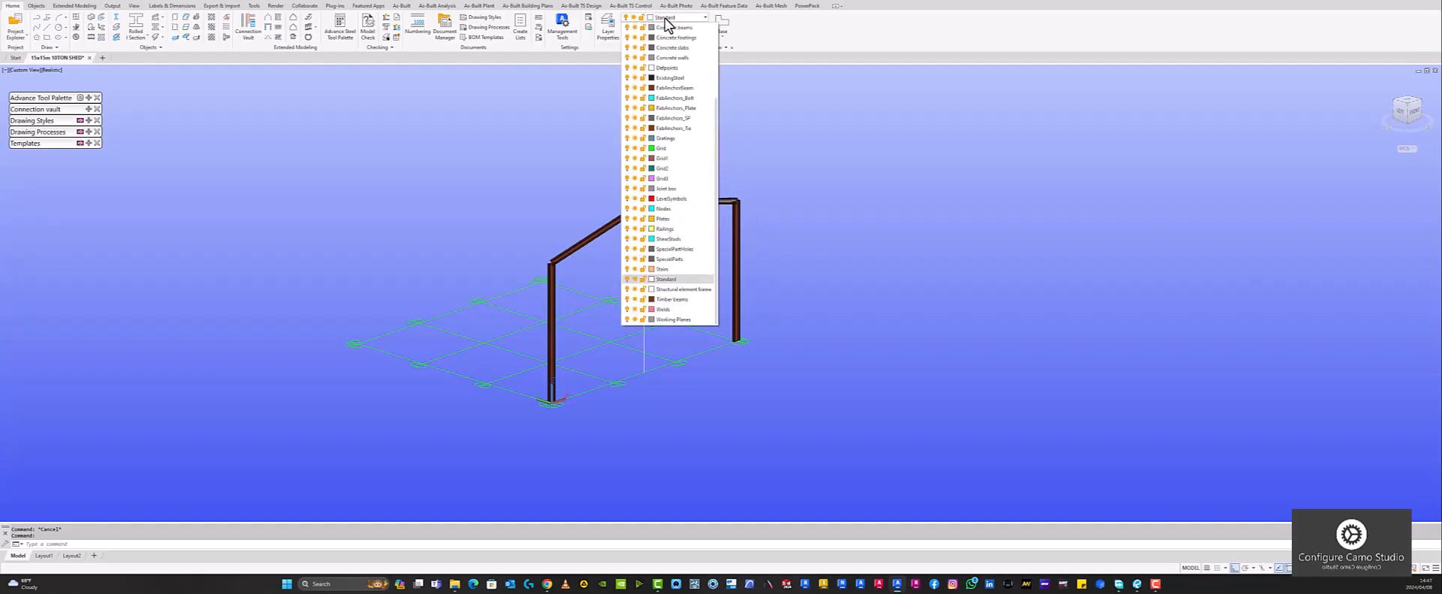
scroll(671, 119, up, 3)
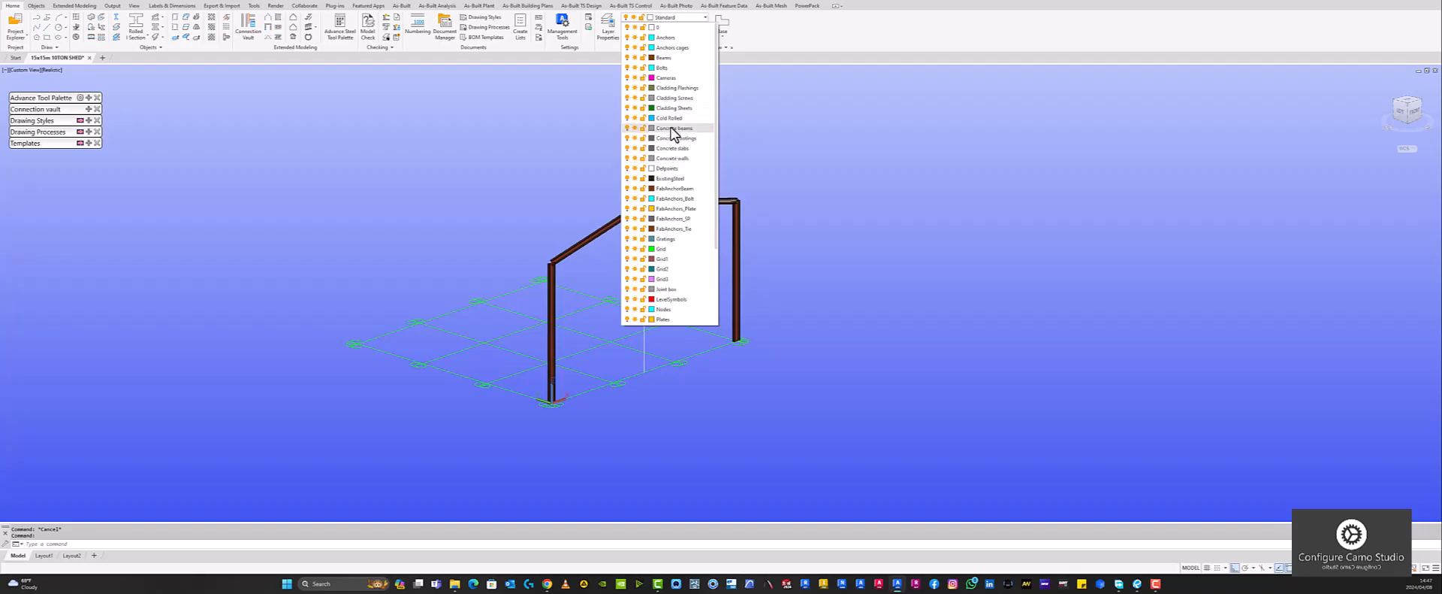
click(605, 24)
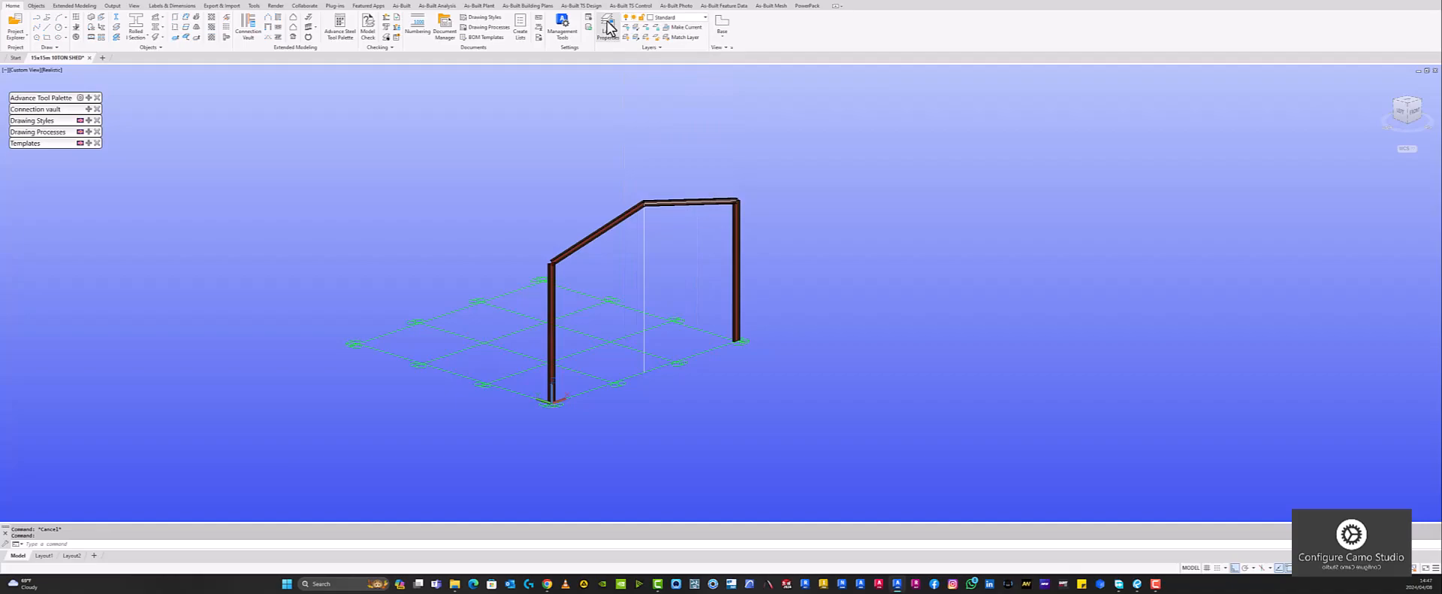
click(607, 28)
drag(80, 224, 74, 233)
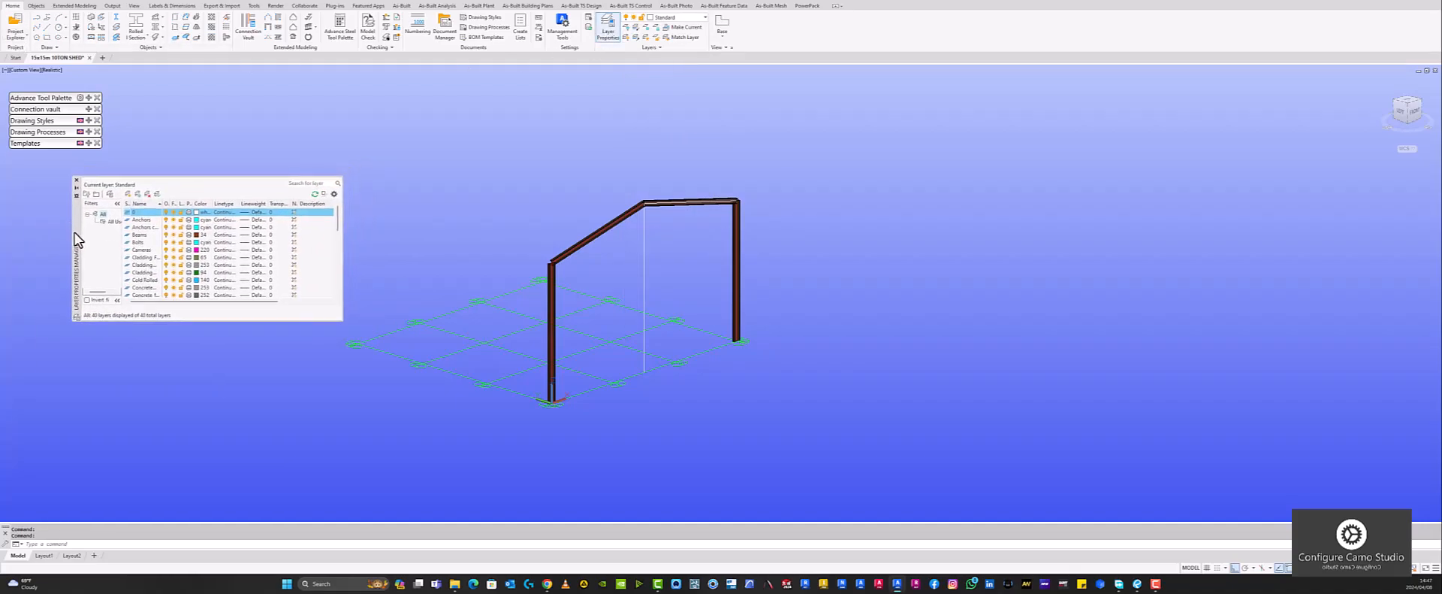
click(128, 194)
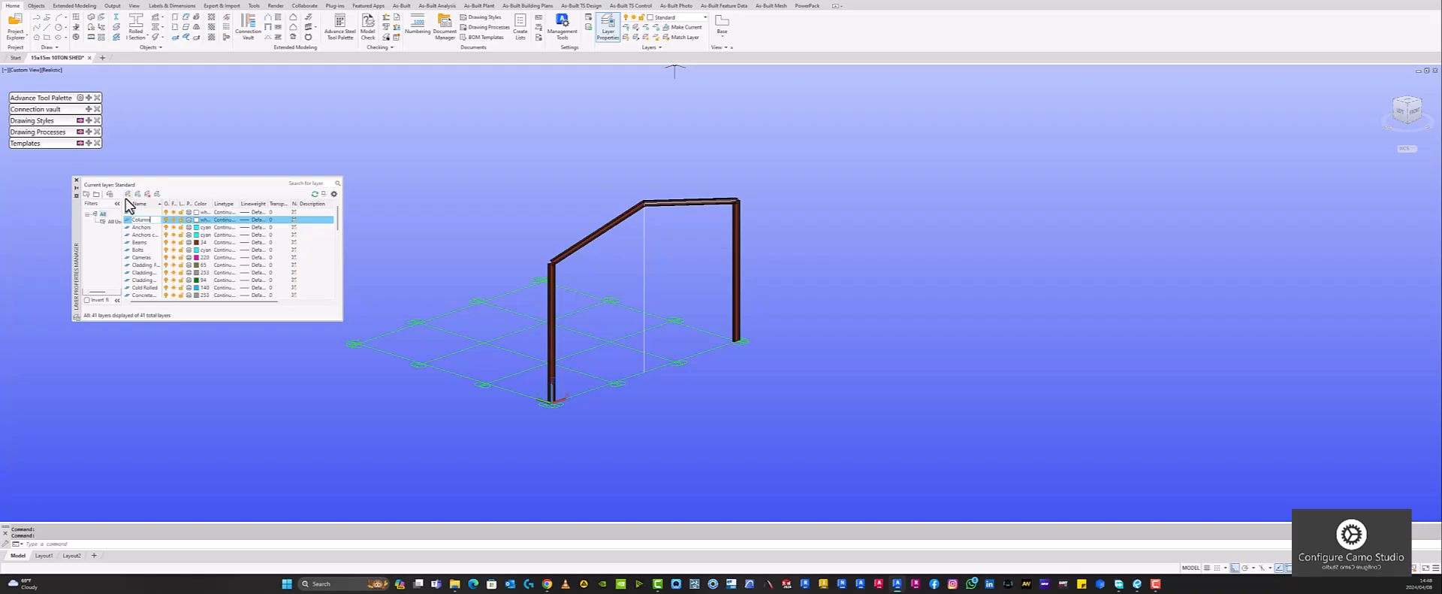
Set the Columns layer's colour to blue and close the layer properties
click(199, 221)
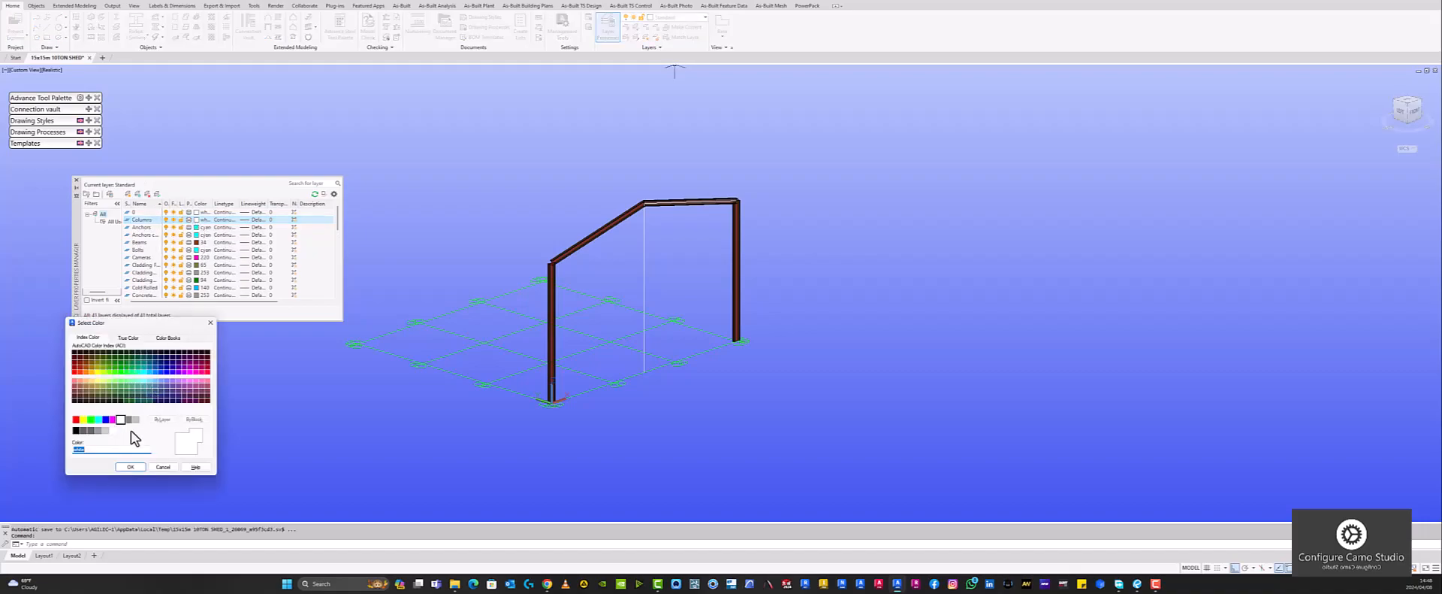
click(106, 419)
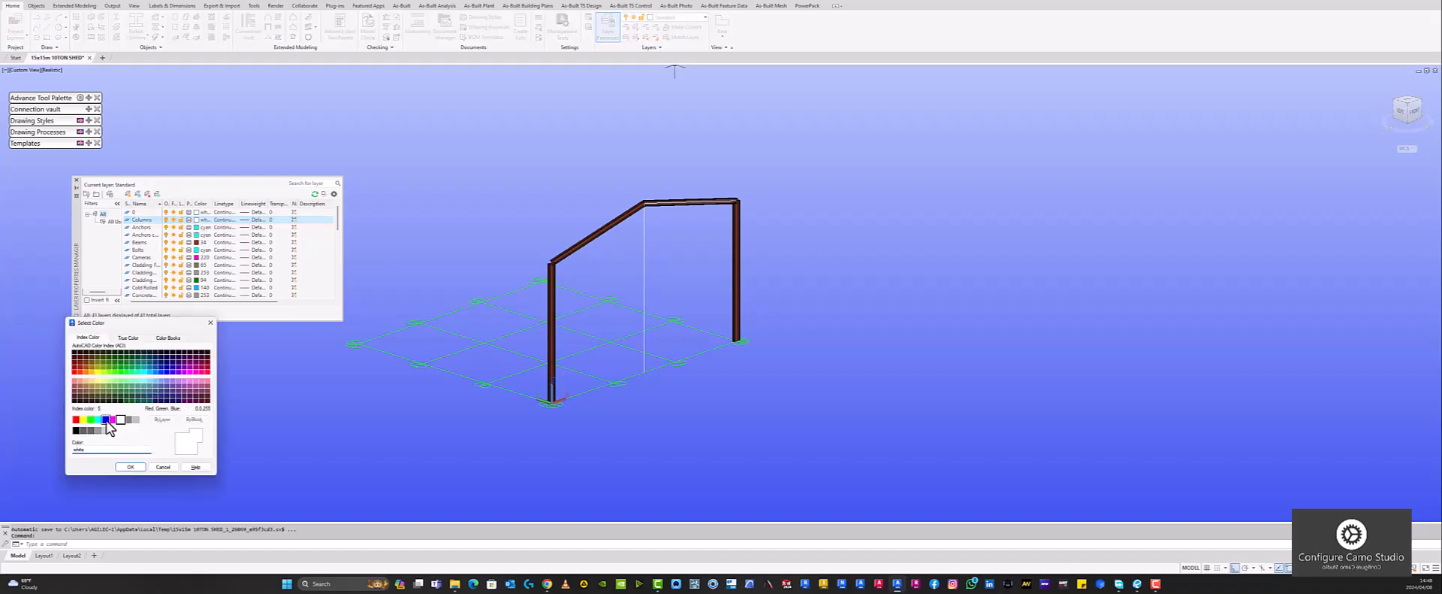
click(131, 466)
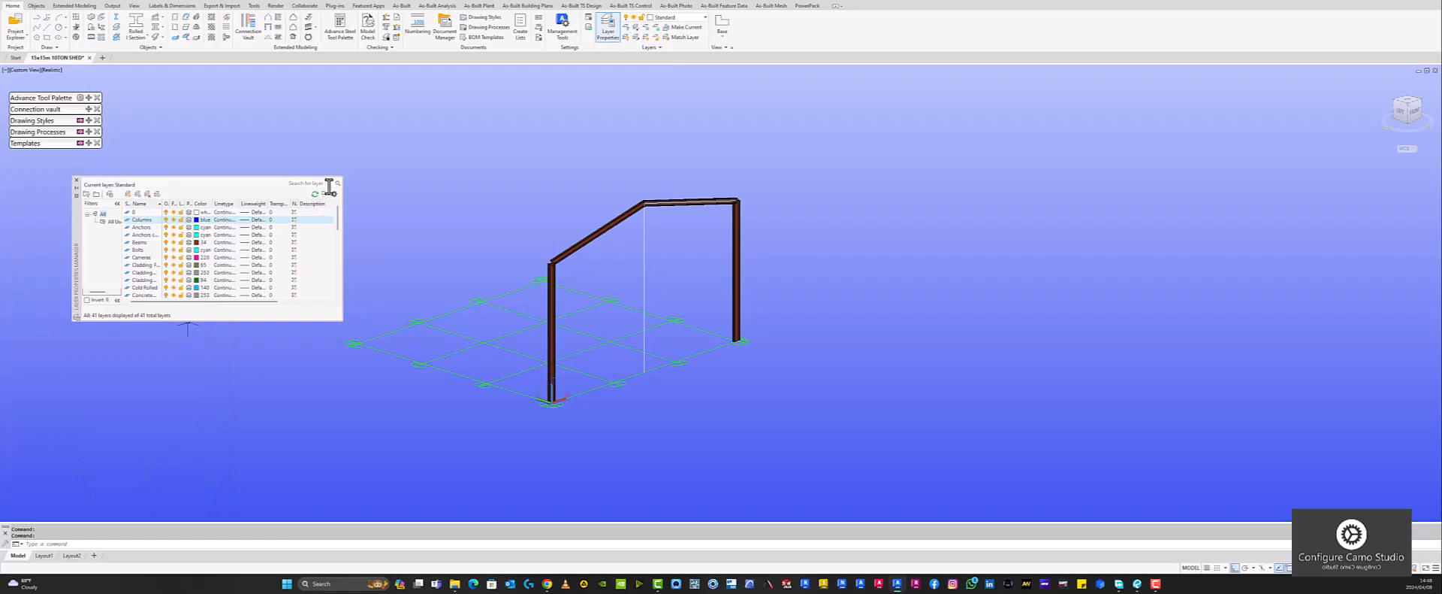
click(76, 180)
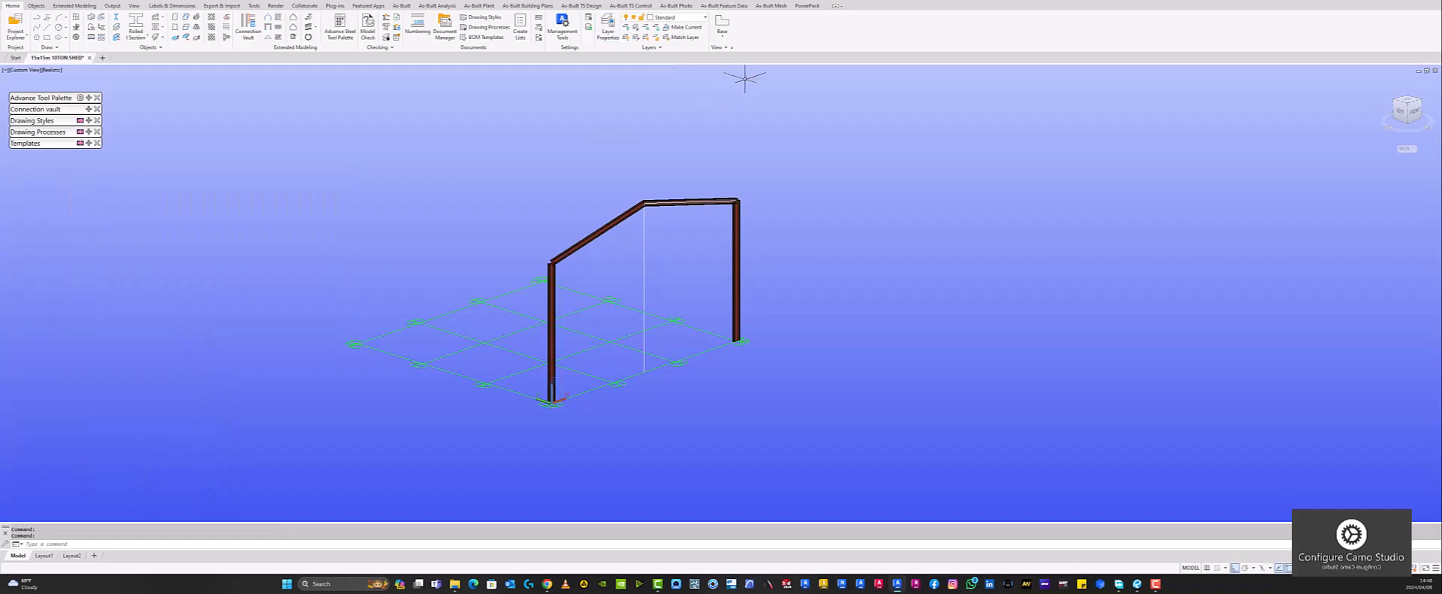
Move both columns of the portal frame from the Beams layer to the Columns layer
click(755, 234)
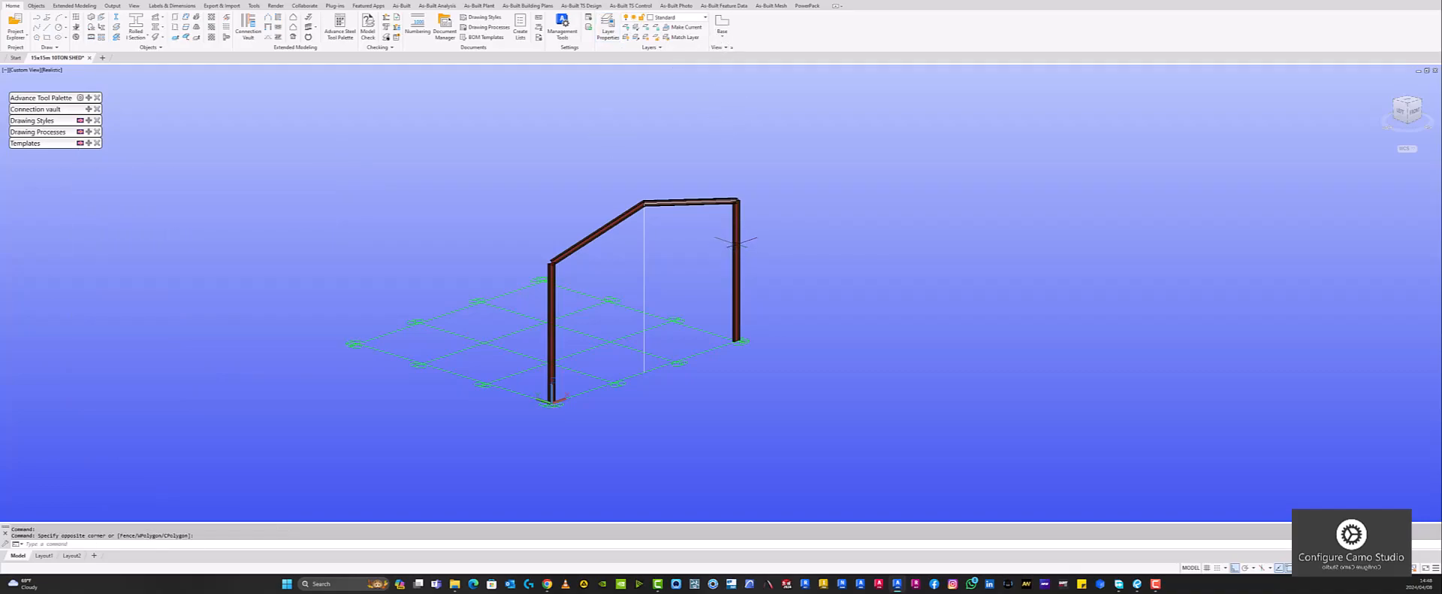
click(715, 251)
click(553, 278)
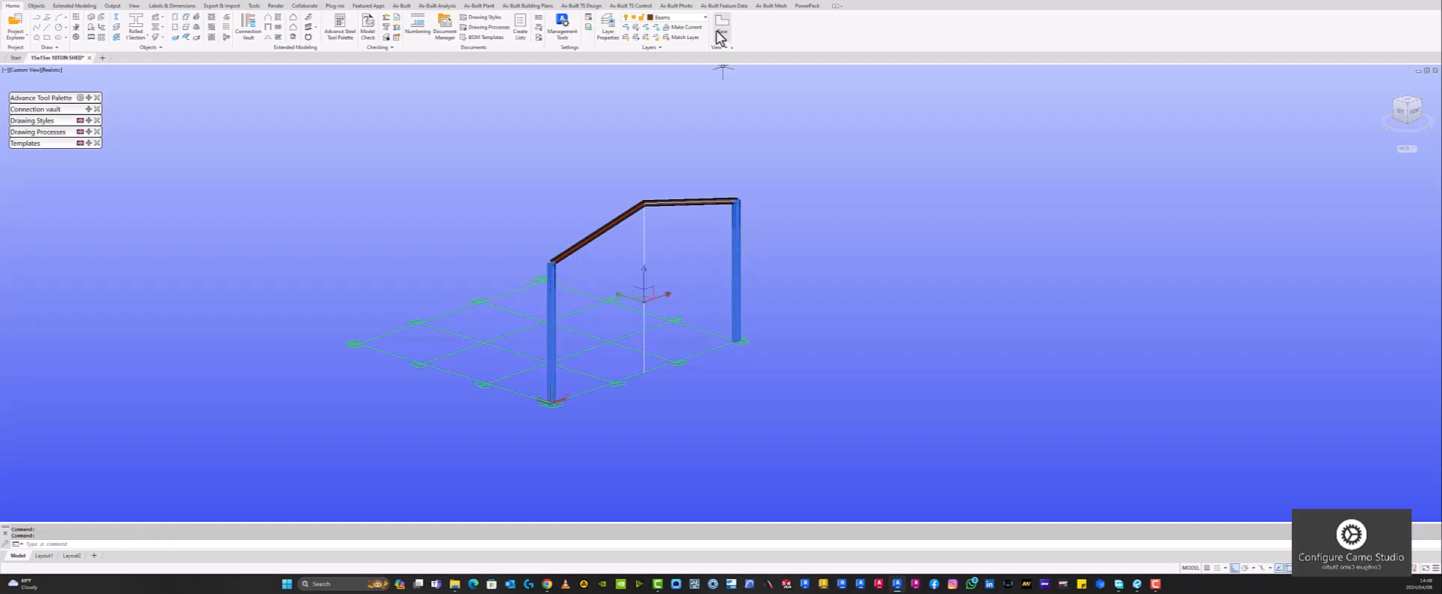
click(683, 18)
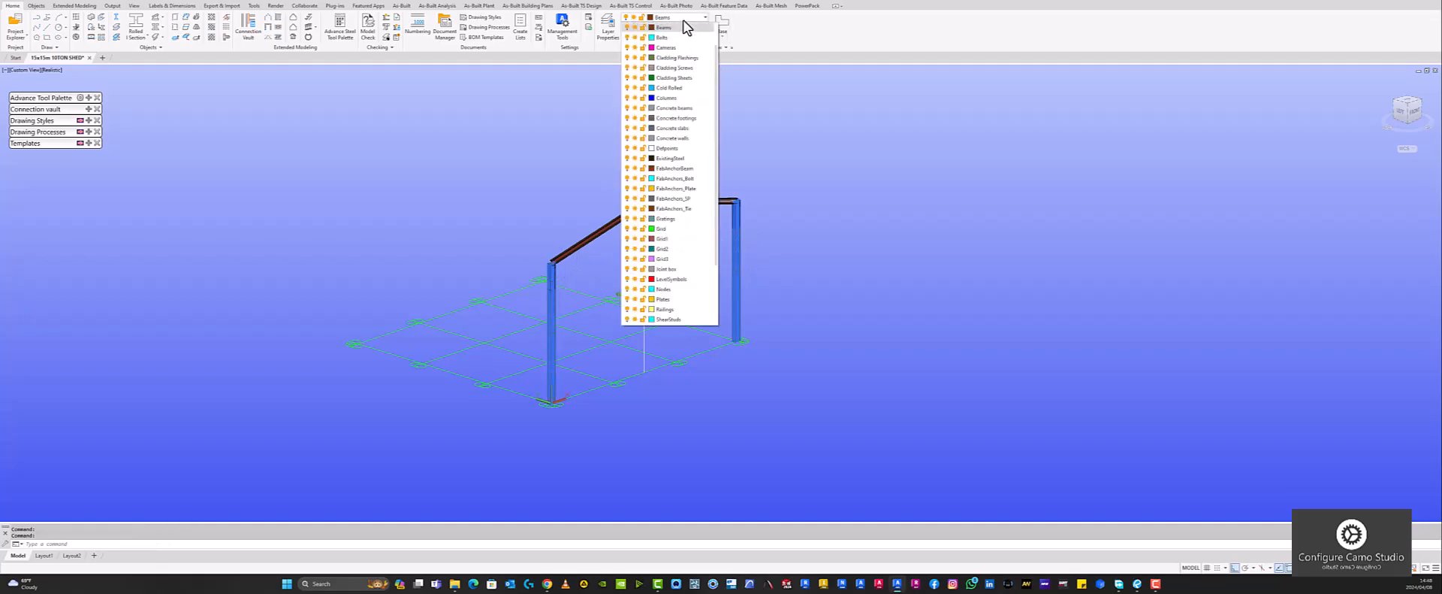
click(668, 98)
key(Escape)
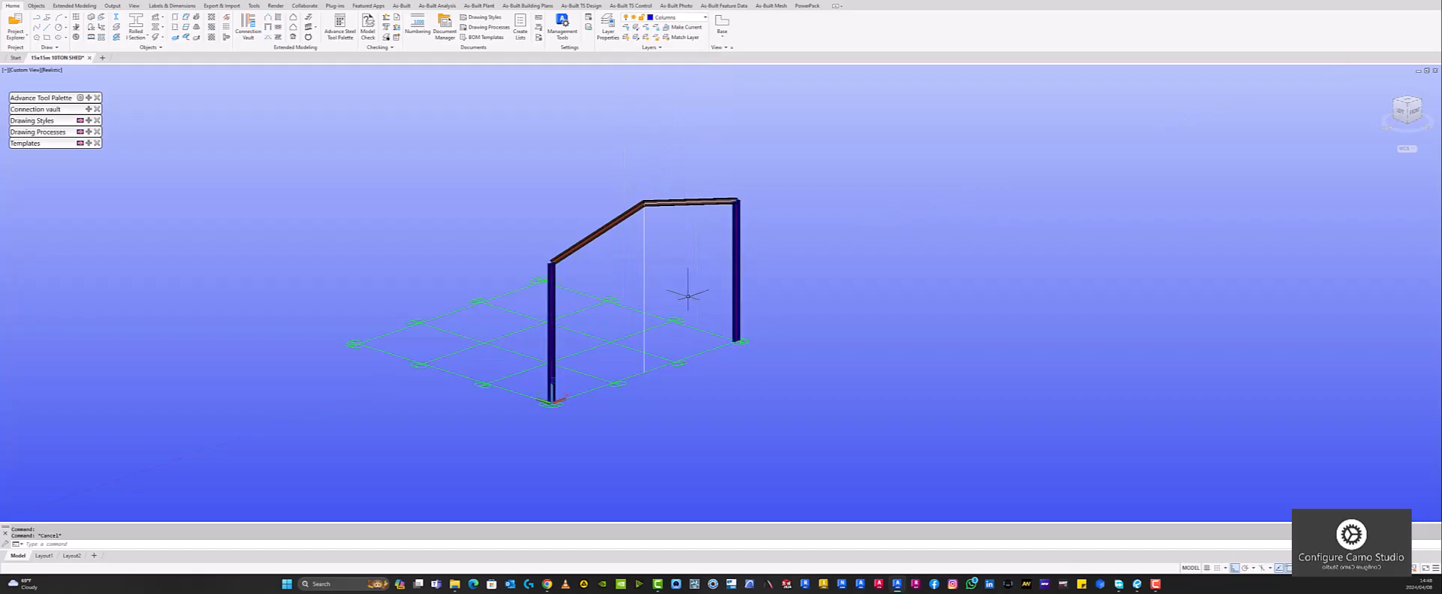
scroll(656, 240, up, 5)
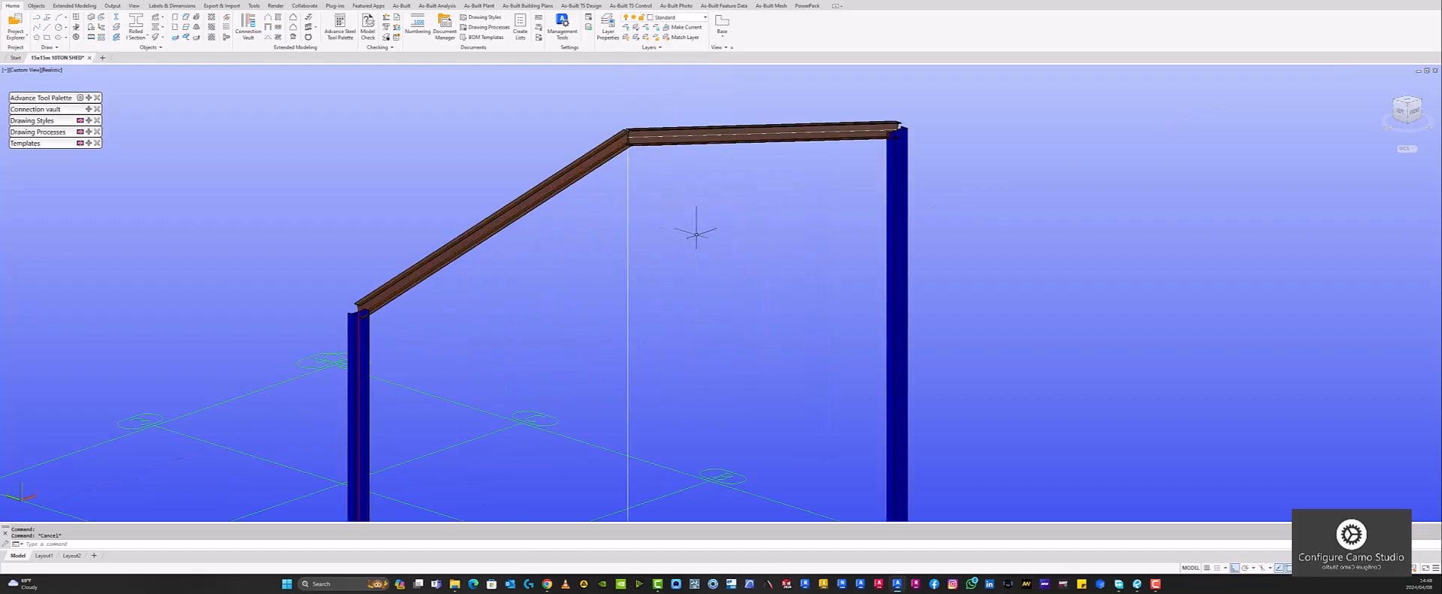
scroll(683, 193, down, 3)
scroll(577, 296, down, 3)
scroll(582, 278, up, 2)
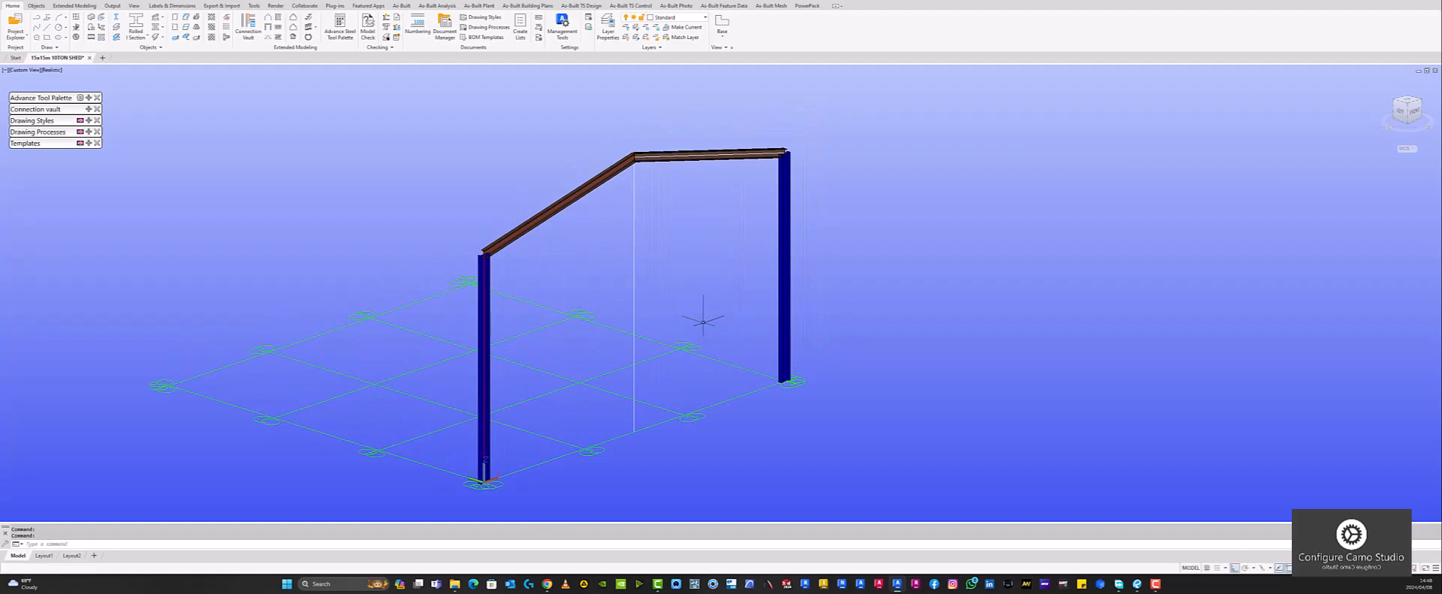